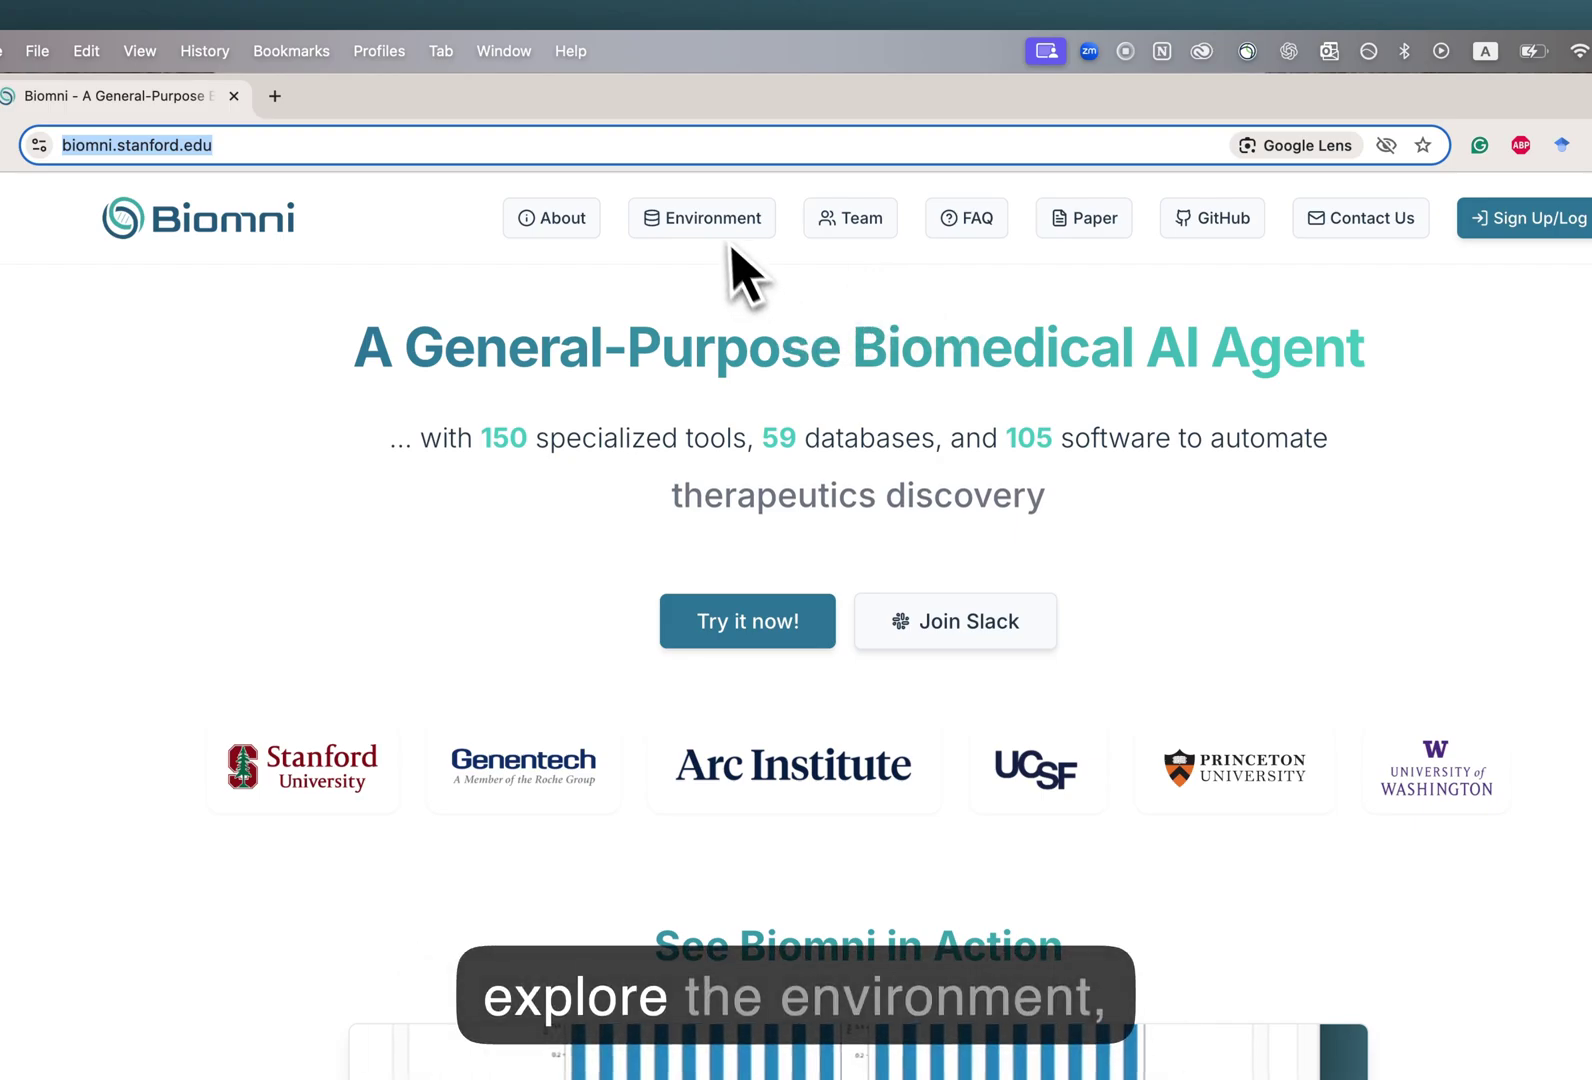
Browse the Environment database list, then bring up the Access Biomni request form.
{"action": "left_click", "coordinate": [712, 220]}
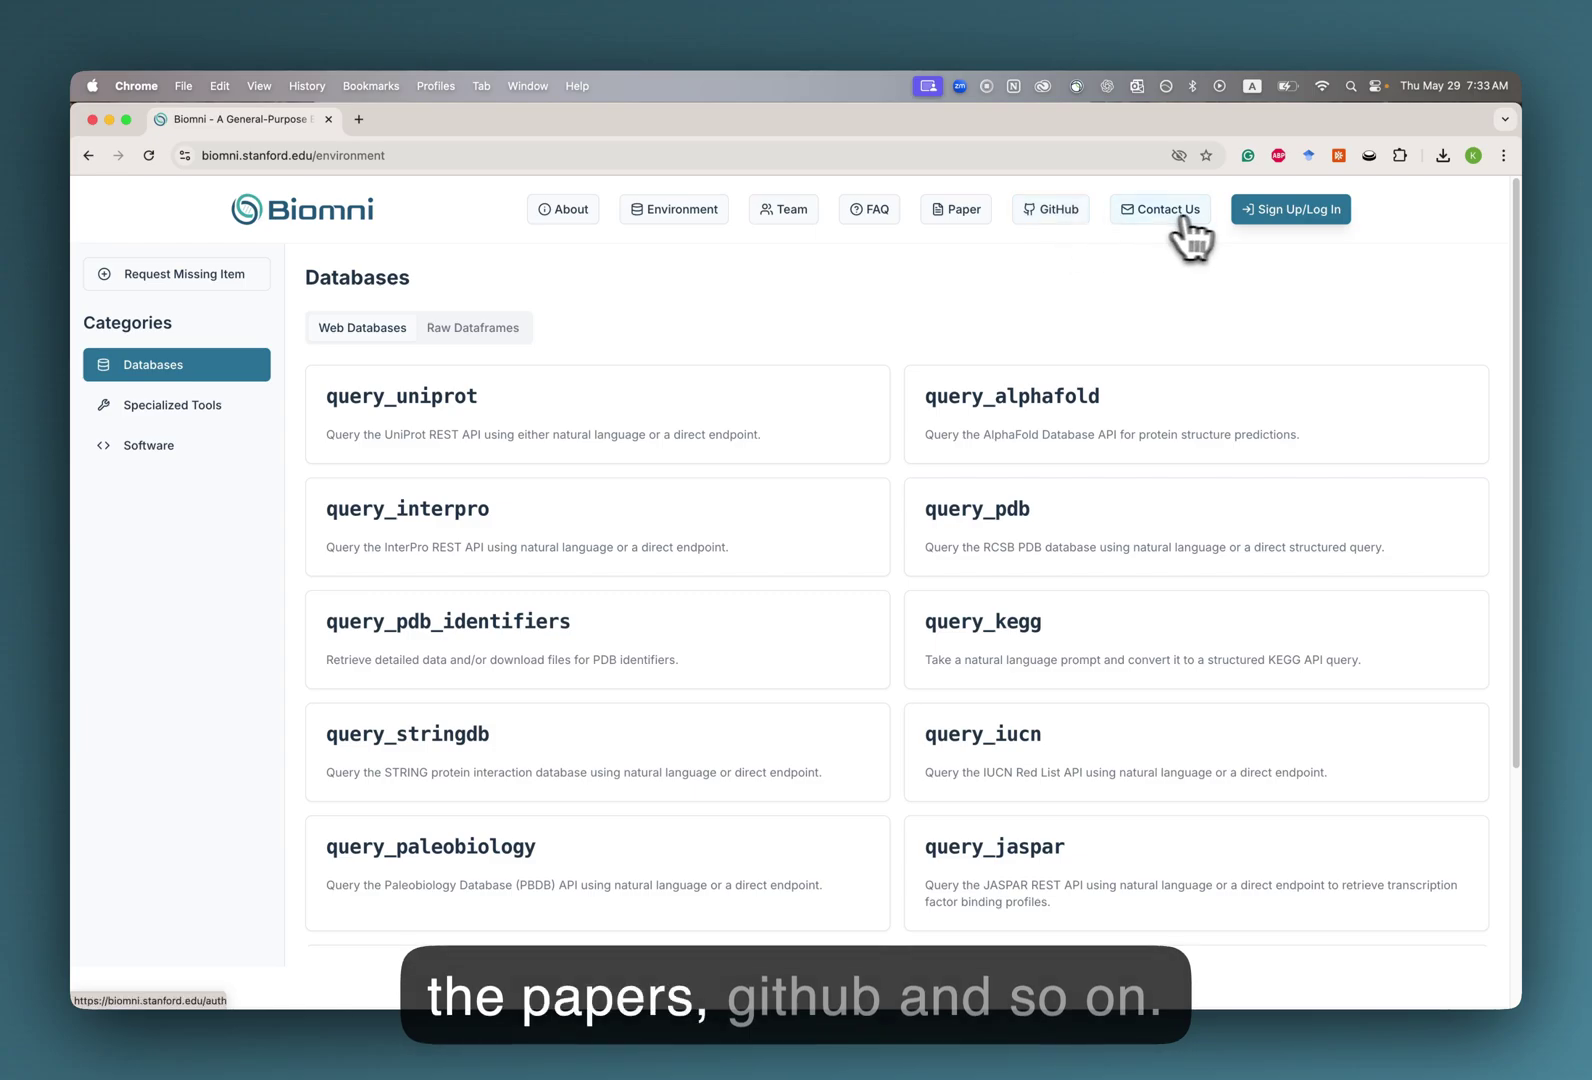
{"action": "left_click", "coordinate": [1268, 215]}
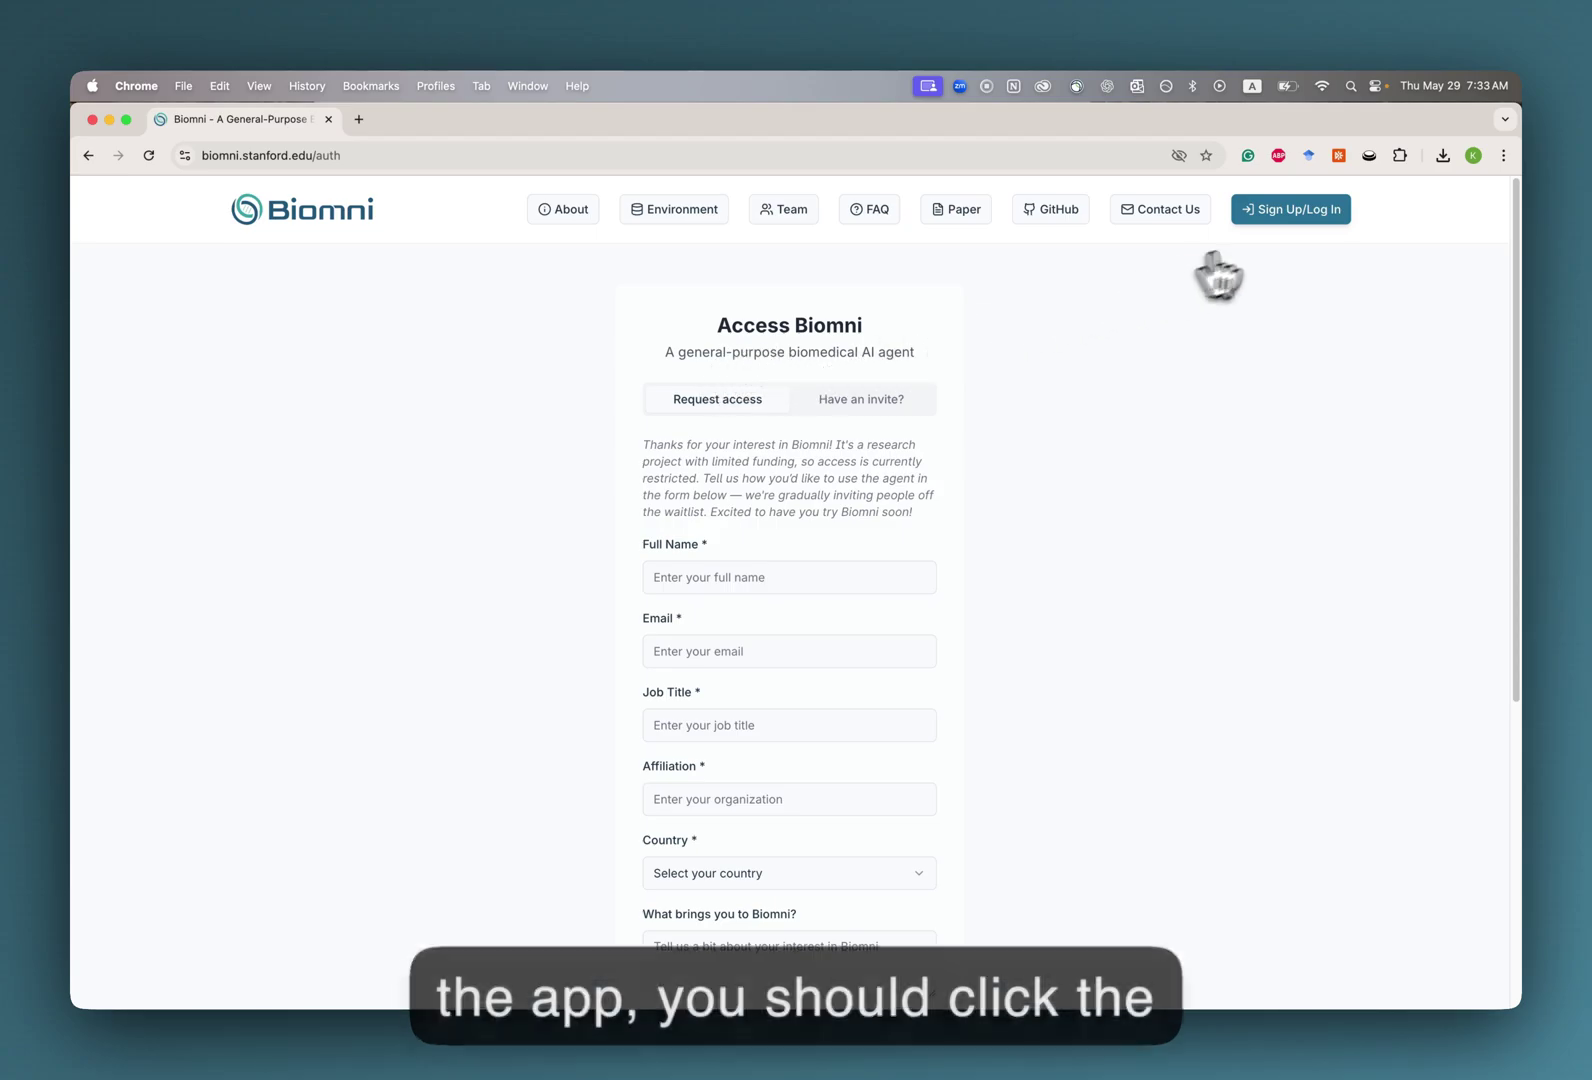
Fill the access form from saved autofill with the applicant's details, PhD Student and Stanford, then request access.
{"action": "scroll", "coordinate": [803, 451], "scroll_direction": "down", "scroll_amount": 1}
{"action": "left_click", "coordinate": [734, 540]}
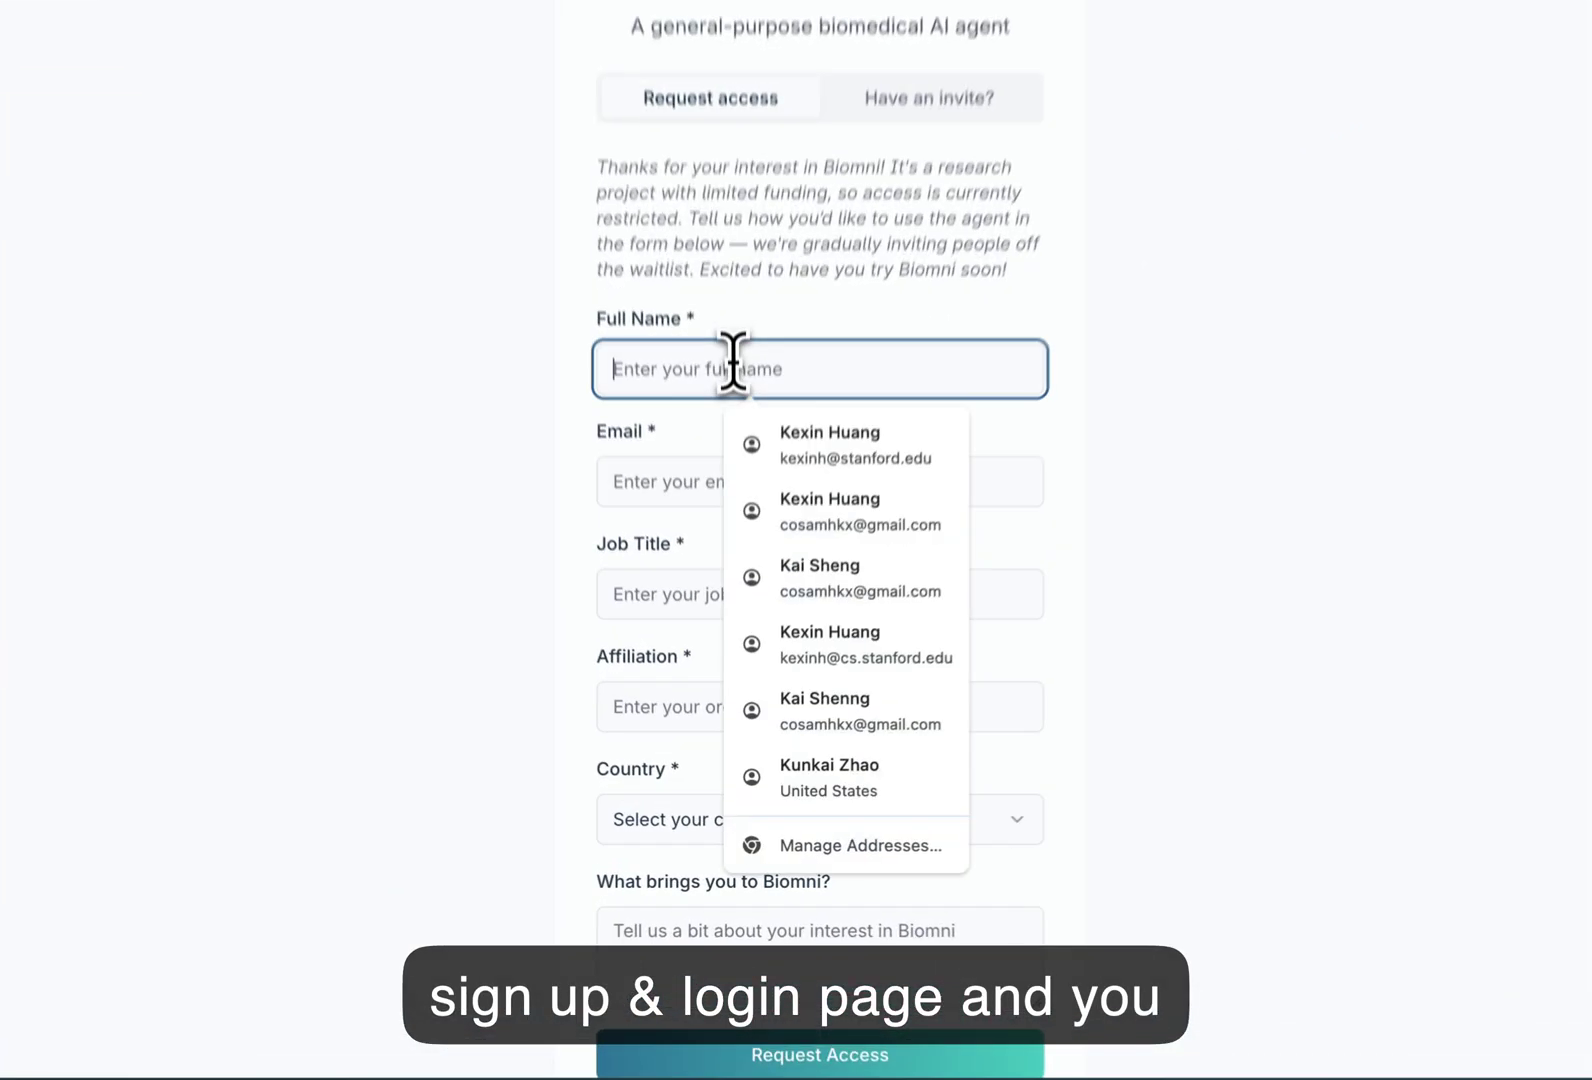
{"action": "left_click", "coordinate": [759, 513]}
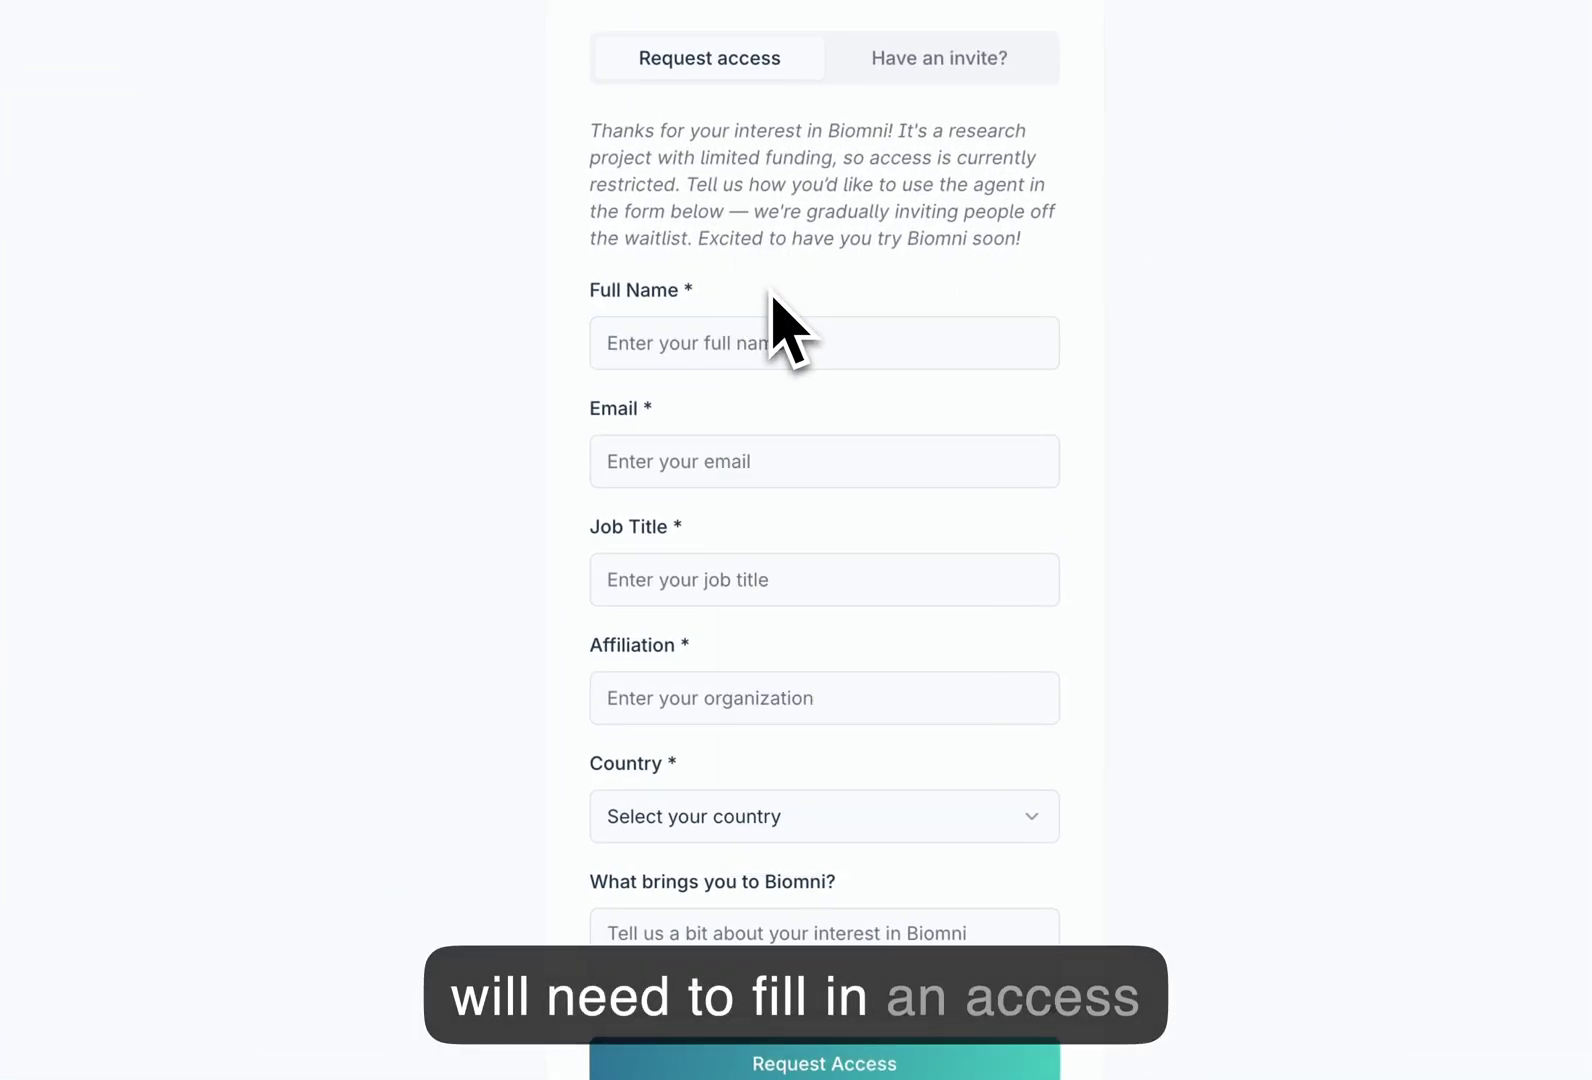
{"action": "left_click", "coordinate": [757, 340]}
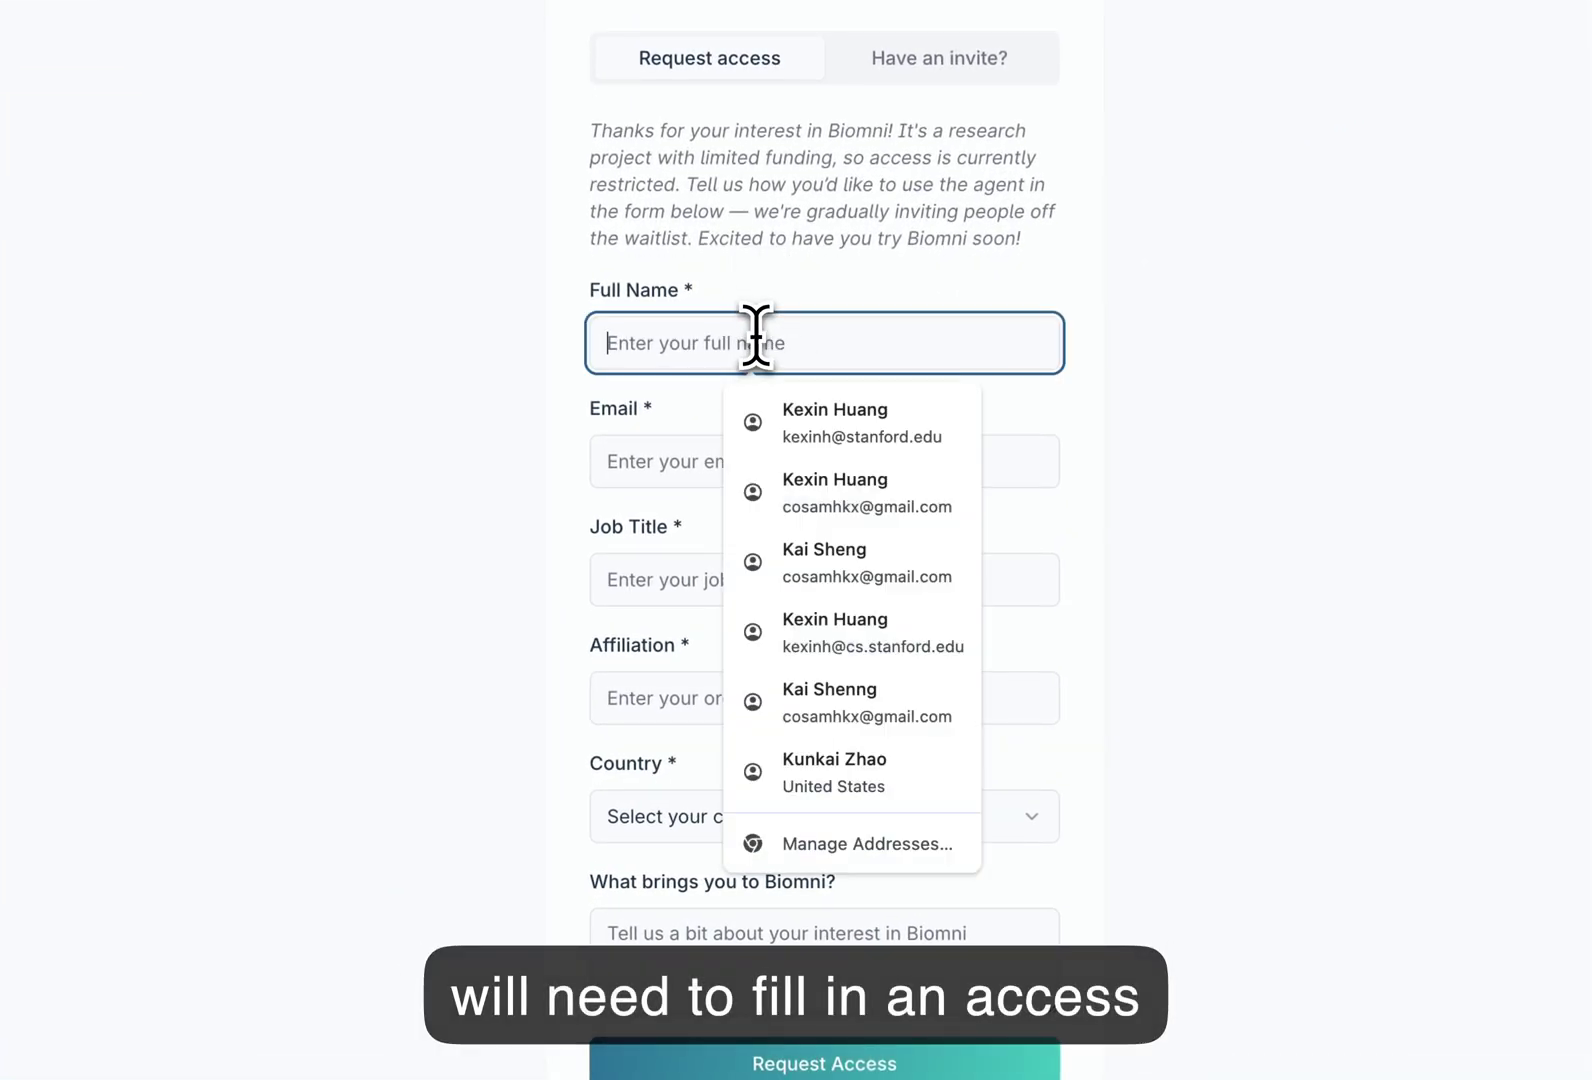
{"action": "left_click", "coordinate": [846, 440]}
{"action": "left_click", "coordinate": [750, 578]}
{"action": "left_click", "coordinate": [760, 647]}
{"action": "left_click", "coordinate": [752, 705]}
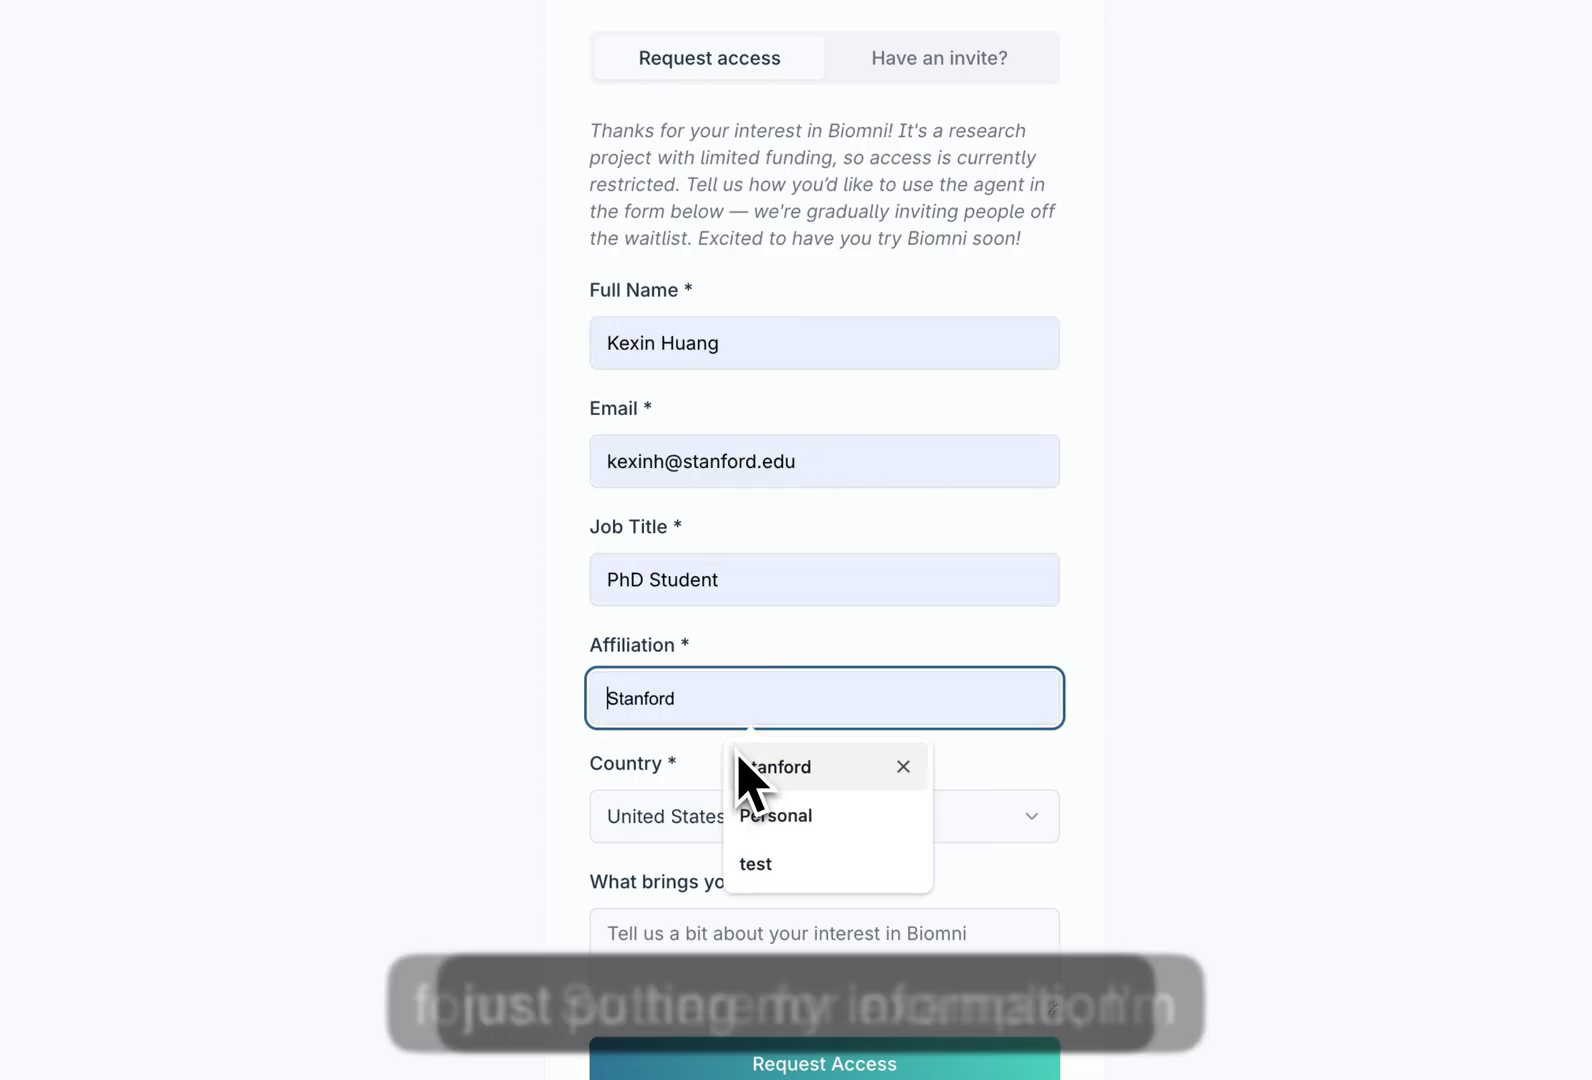
{"action": "left_click", "coordinate": [800, 775]}
{"action": "left_click", "coordinate": [815, 1062]}
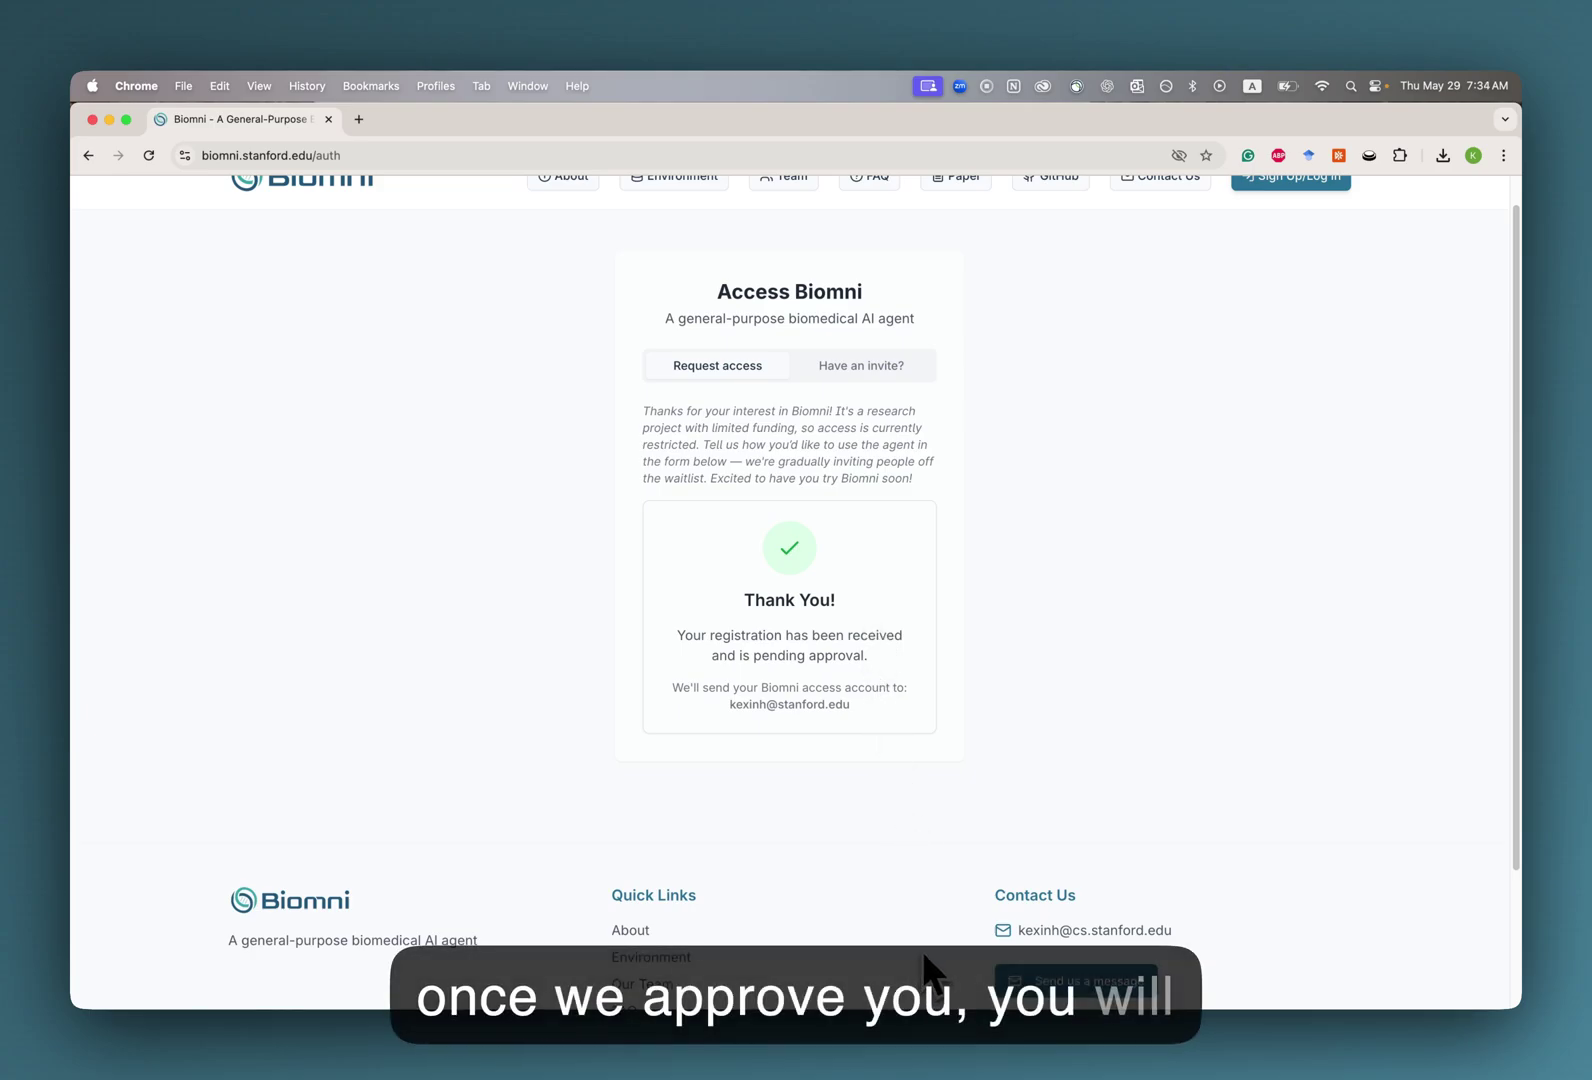
{"action": "mouse_move", "coordinate": [946, 1032]}
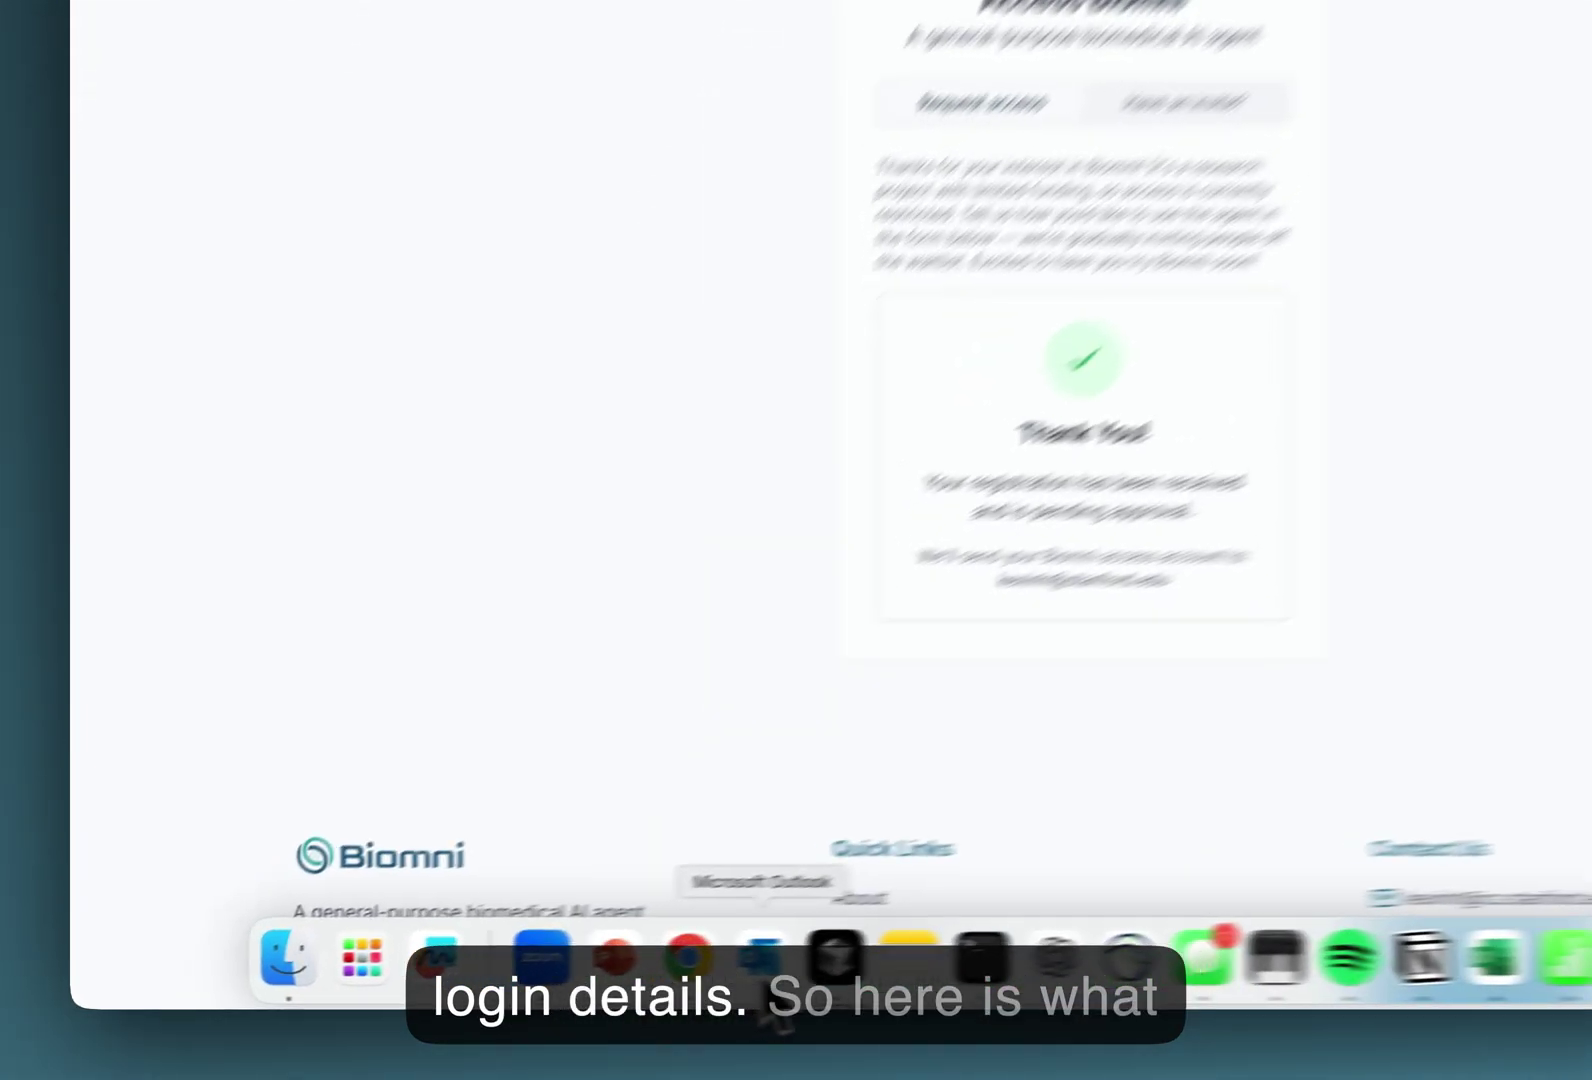
Copy the temporary password from the Biomni welcome email in Outlook and follow the app.biomni.stanford.edu link.
{"action": "left_click", "coordinate": [565, 985]}
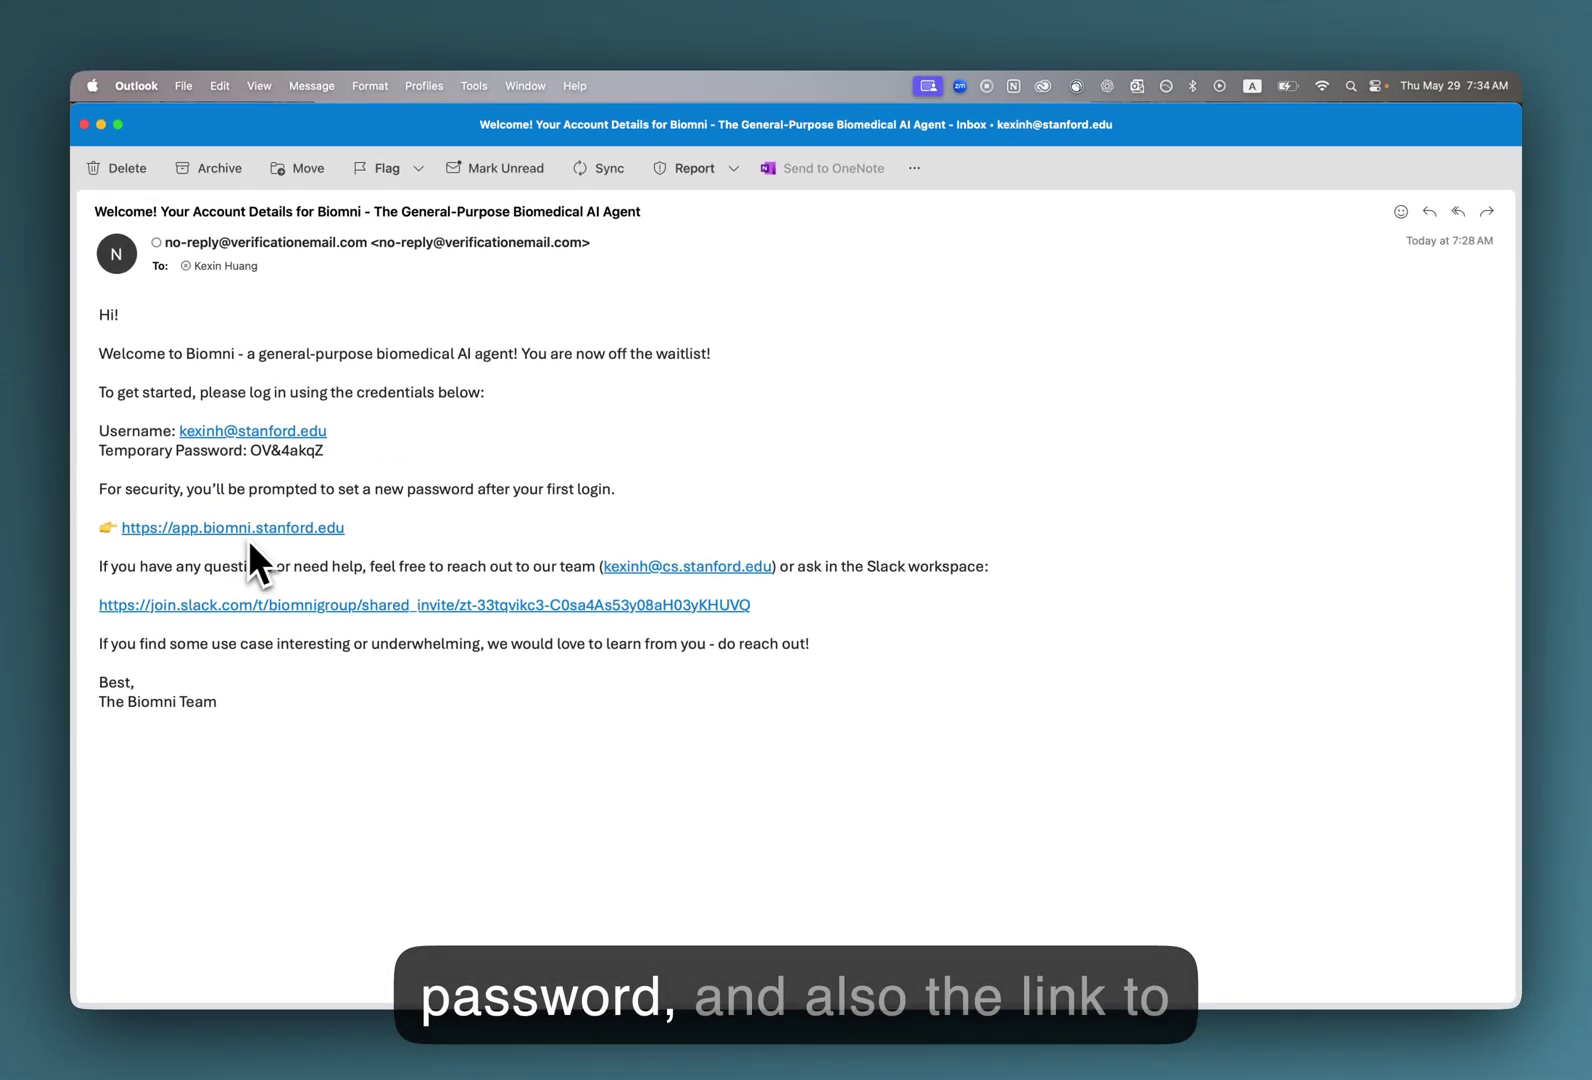
{"action": "left_click_drag", "start_coordinate": [178, 430], "coordinate": [245, 451]}
{"action": "right_click", "coordinate": [252, 451]}
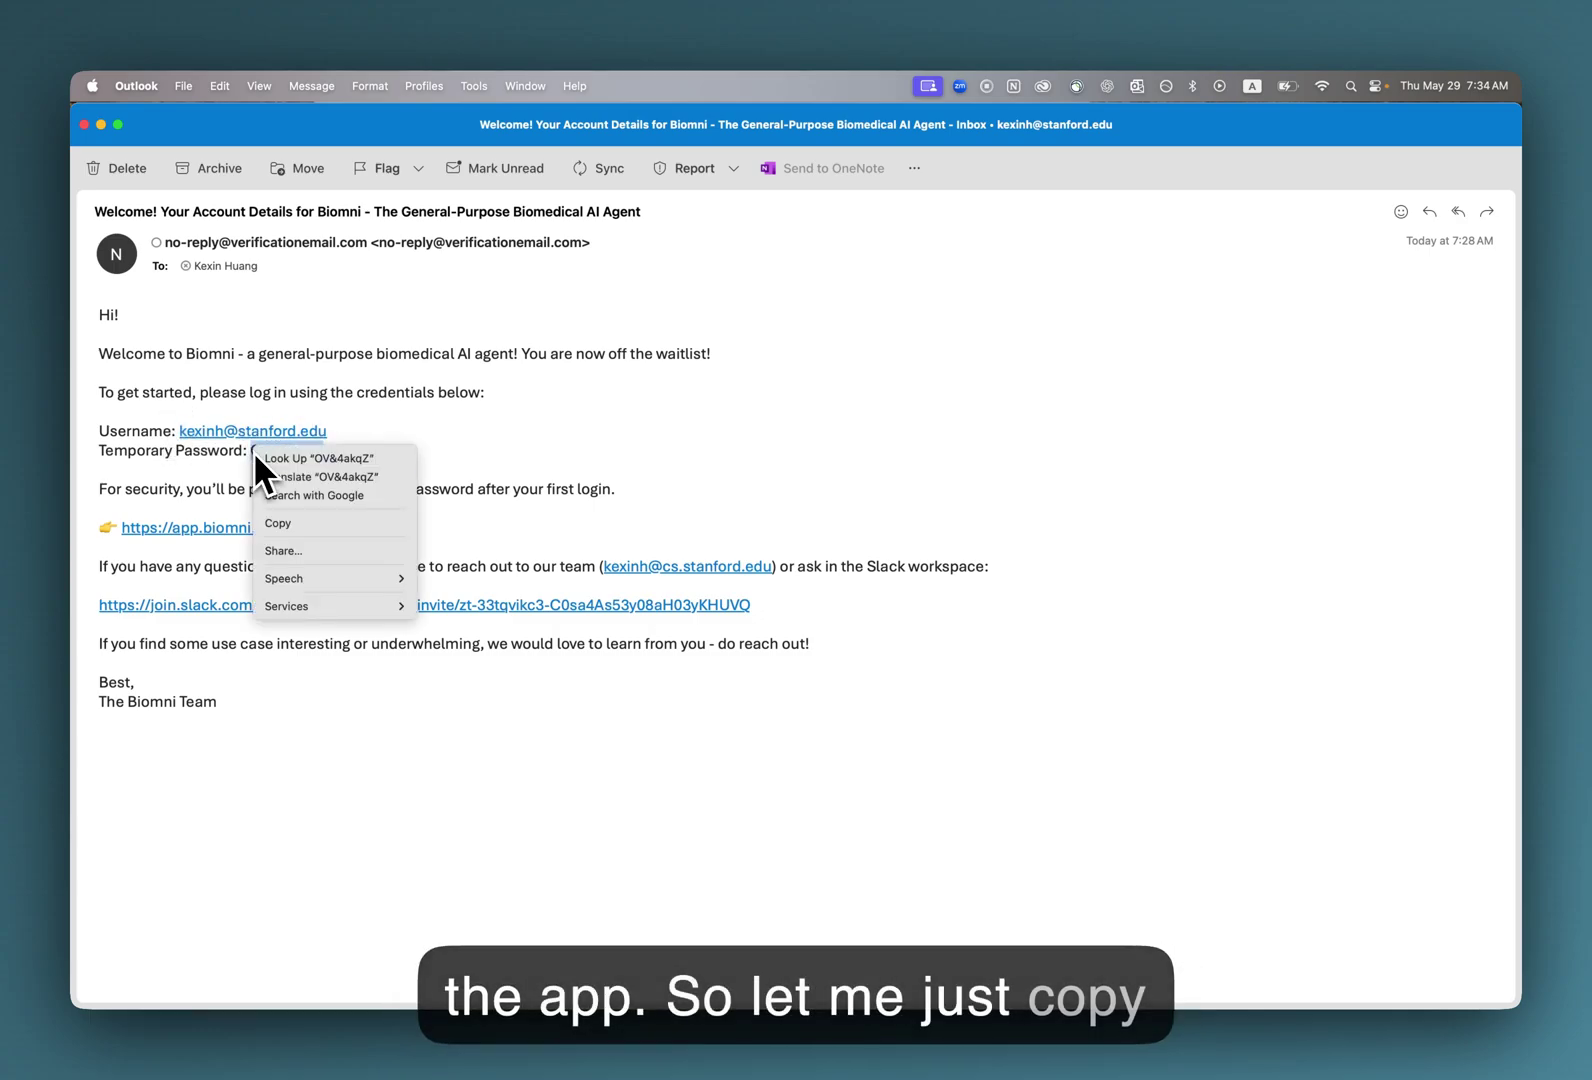
{"action": "left_click", "coordinate": [279, 522]}
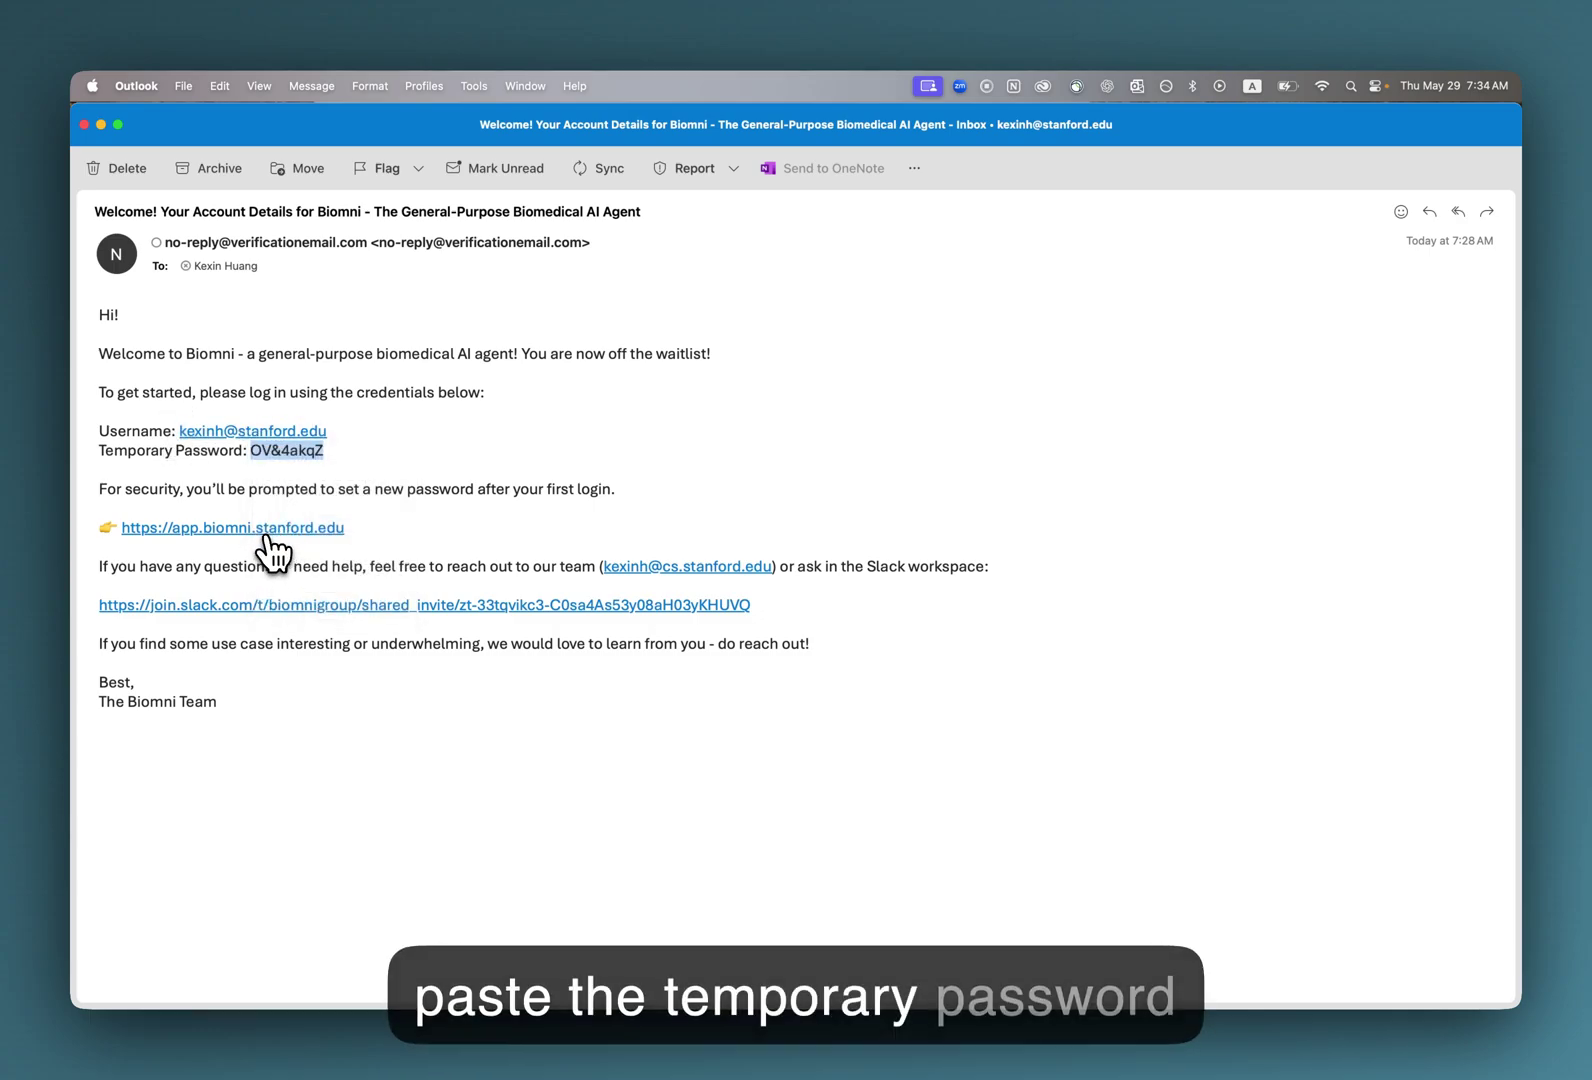
{"action": "left_click", "coordinate": [268, 532]}
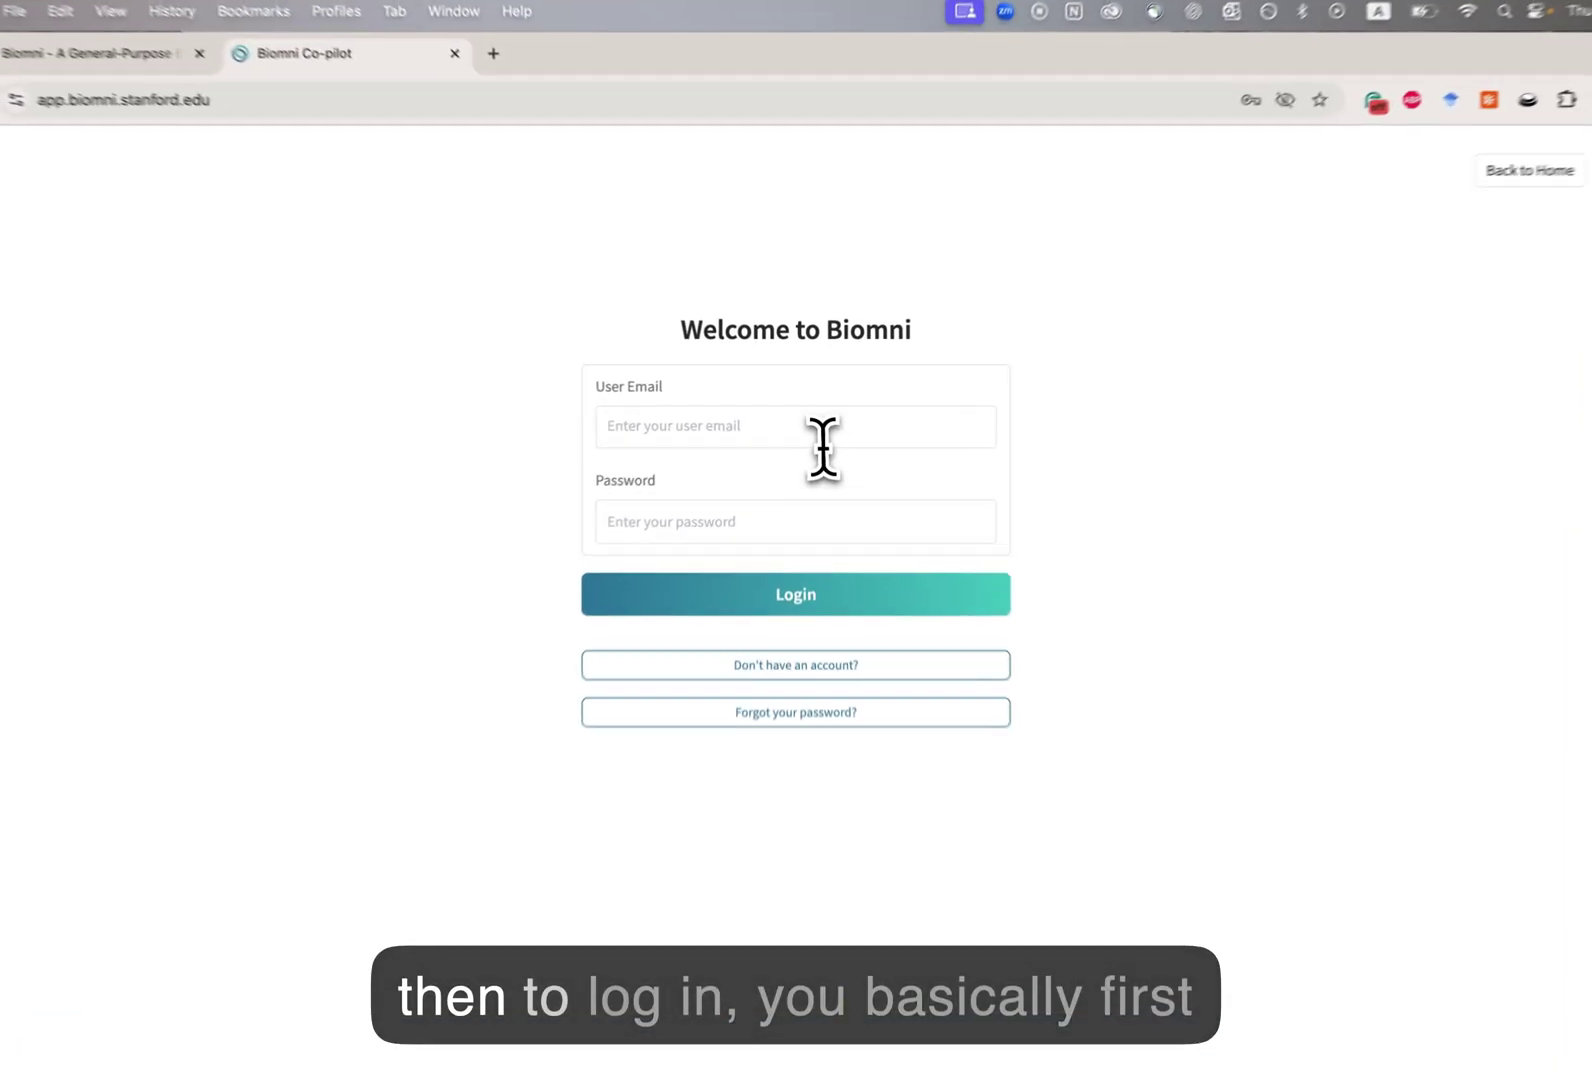
Log in to Biomni with the account email and the pasted temporary password.
{"action": "left_click", "coordinate": [814, 422]}
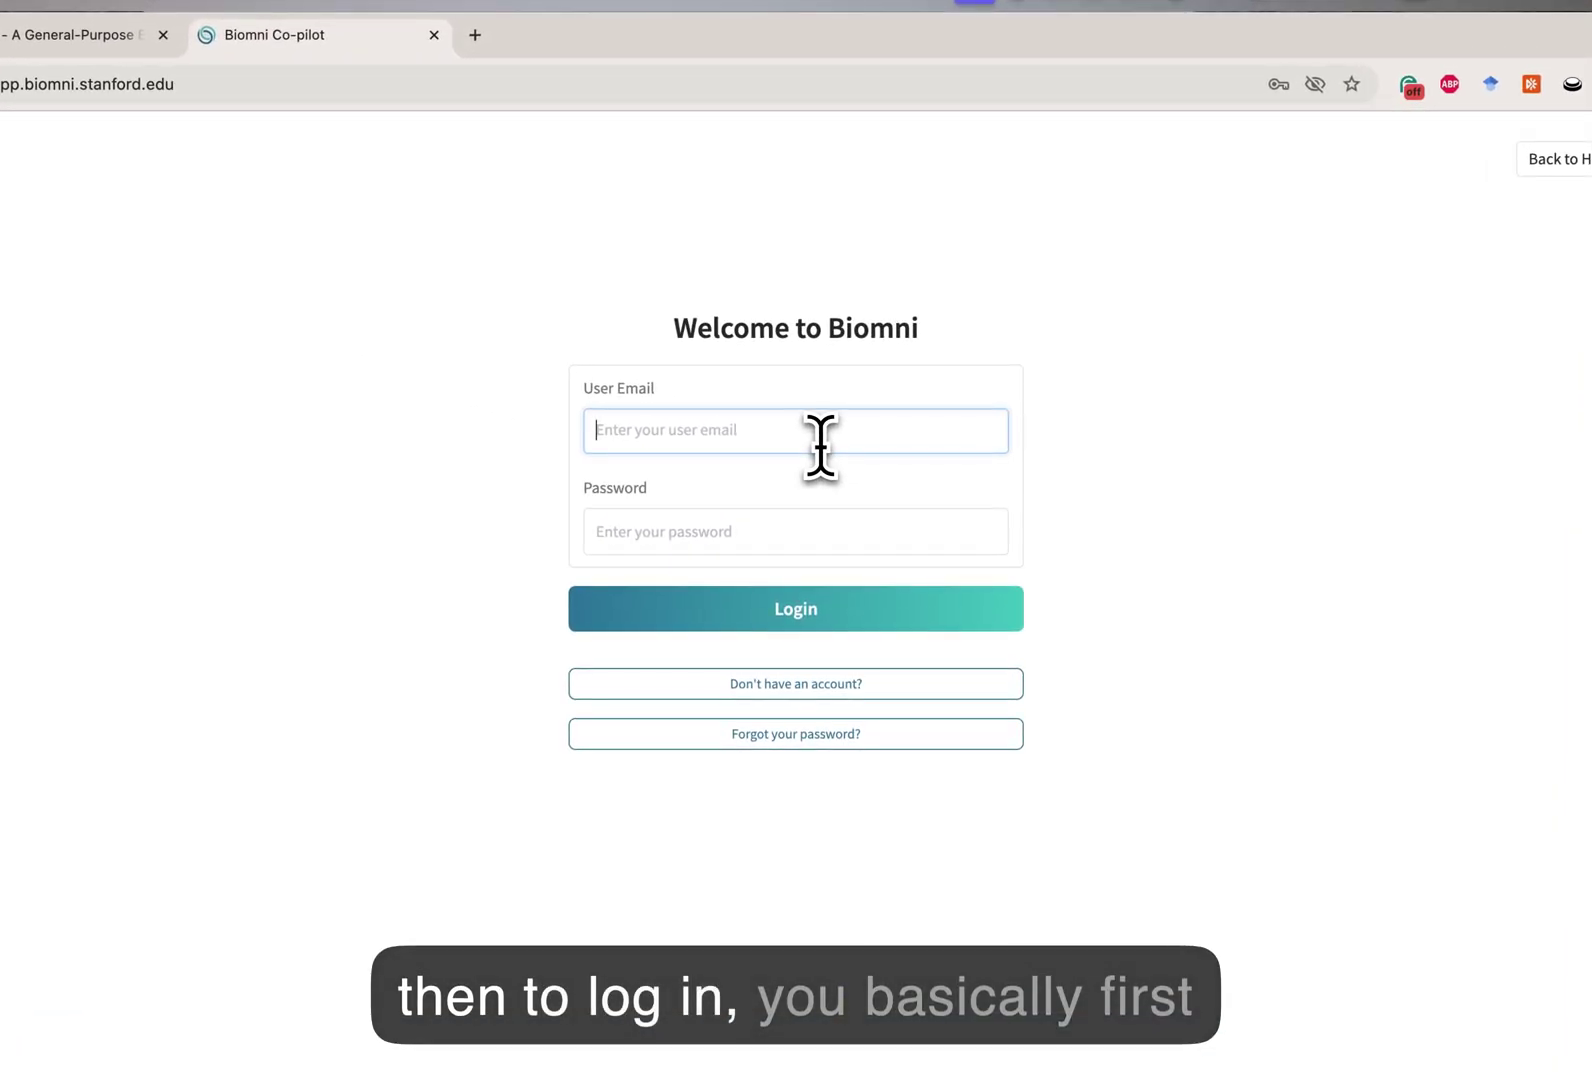
{"action": "left_click", "coordinate": [778, 526]}
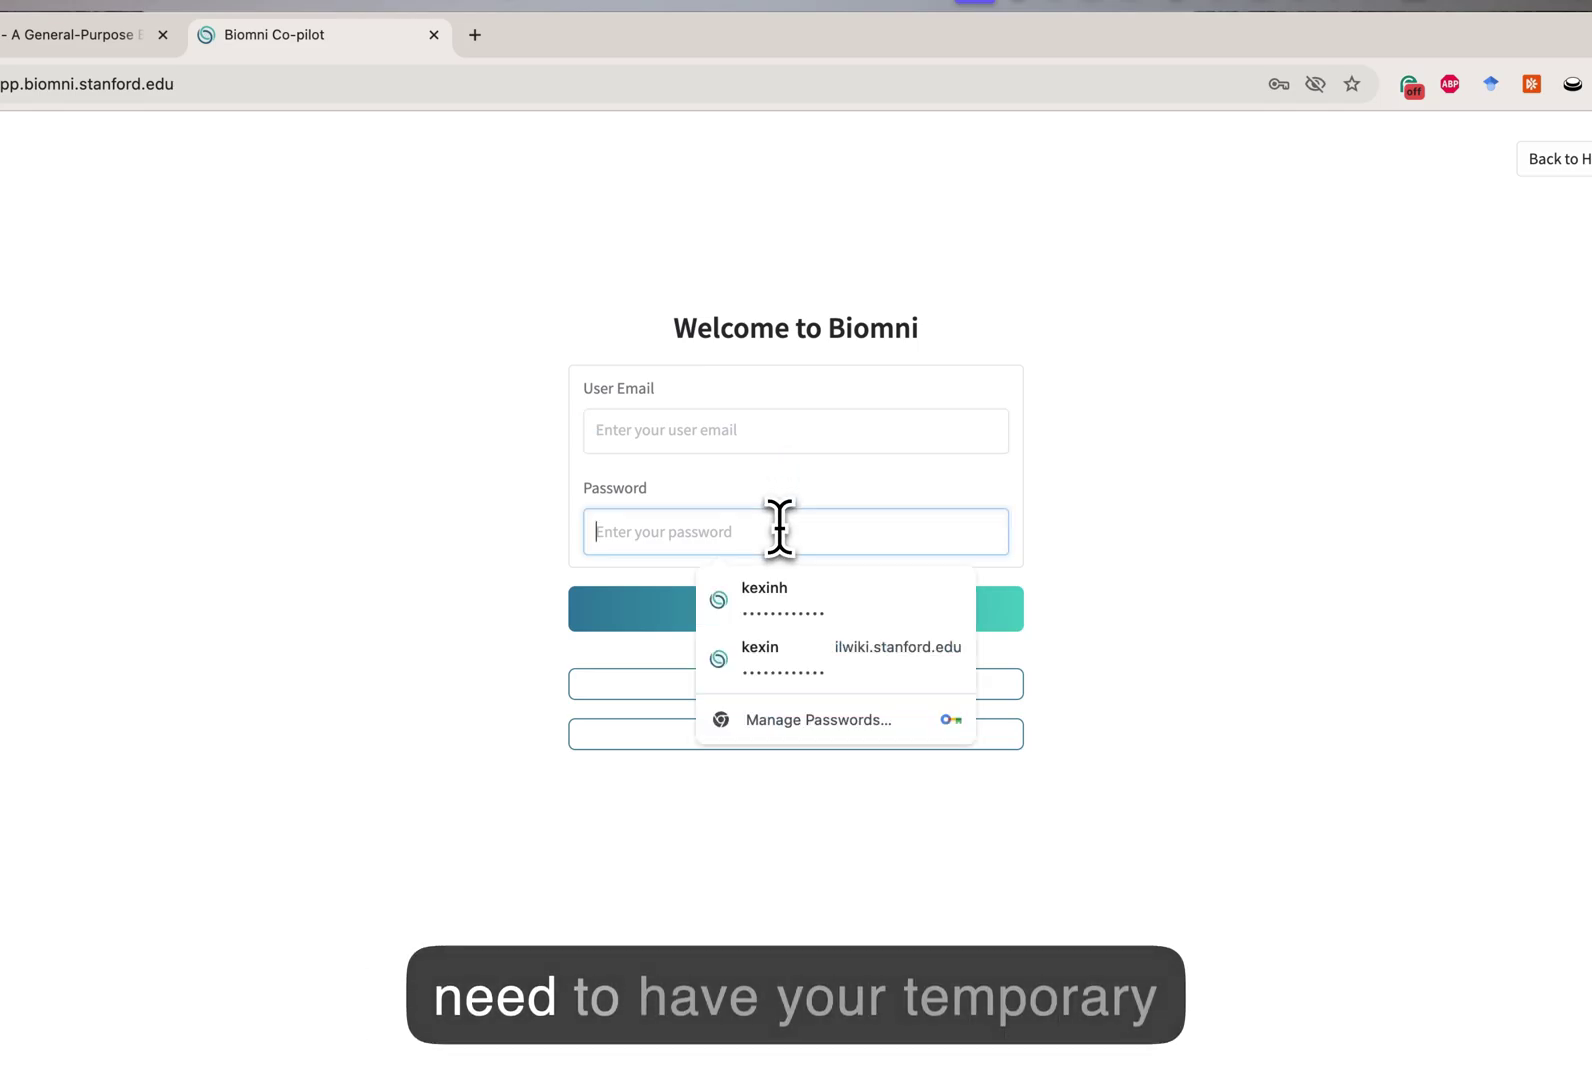
{"action": "type", "text": "••••••••"}
{"action": "left_click", "coordinate": [735, 432]}
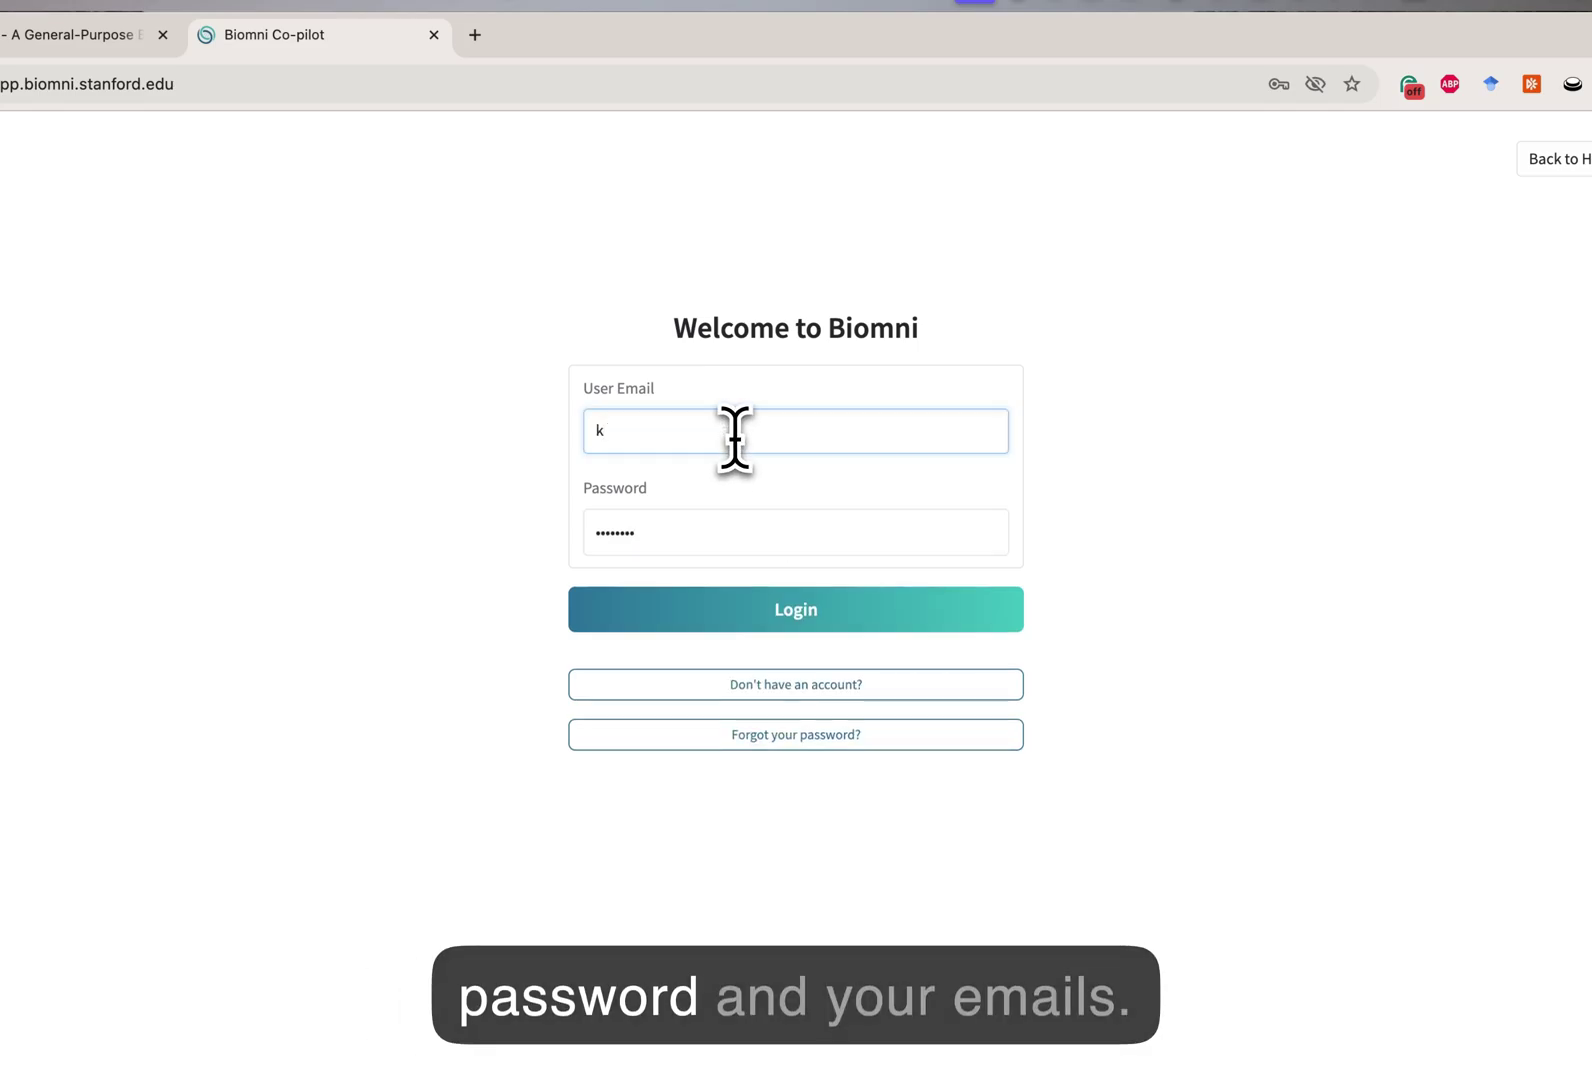
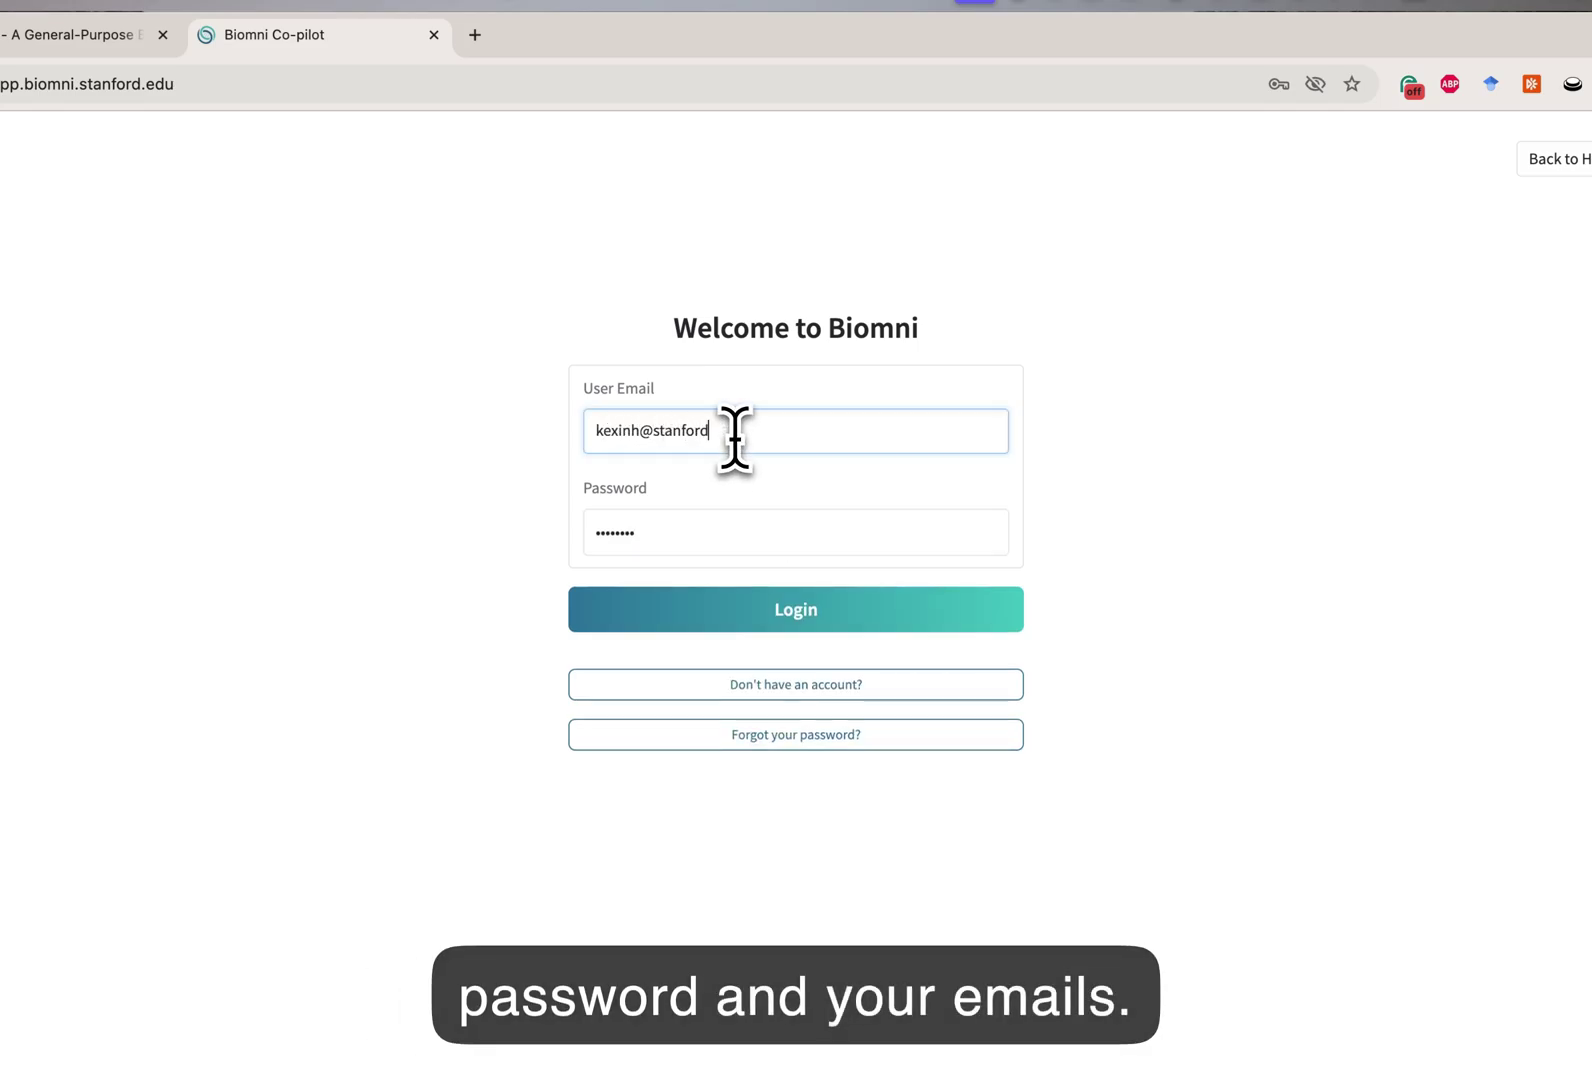
{"action": "left_click", "coordinate": [775, 622]}
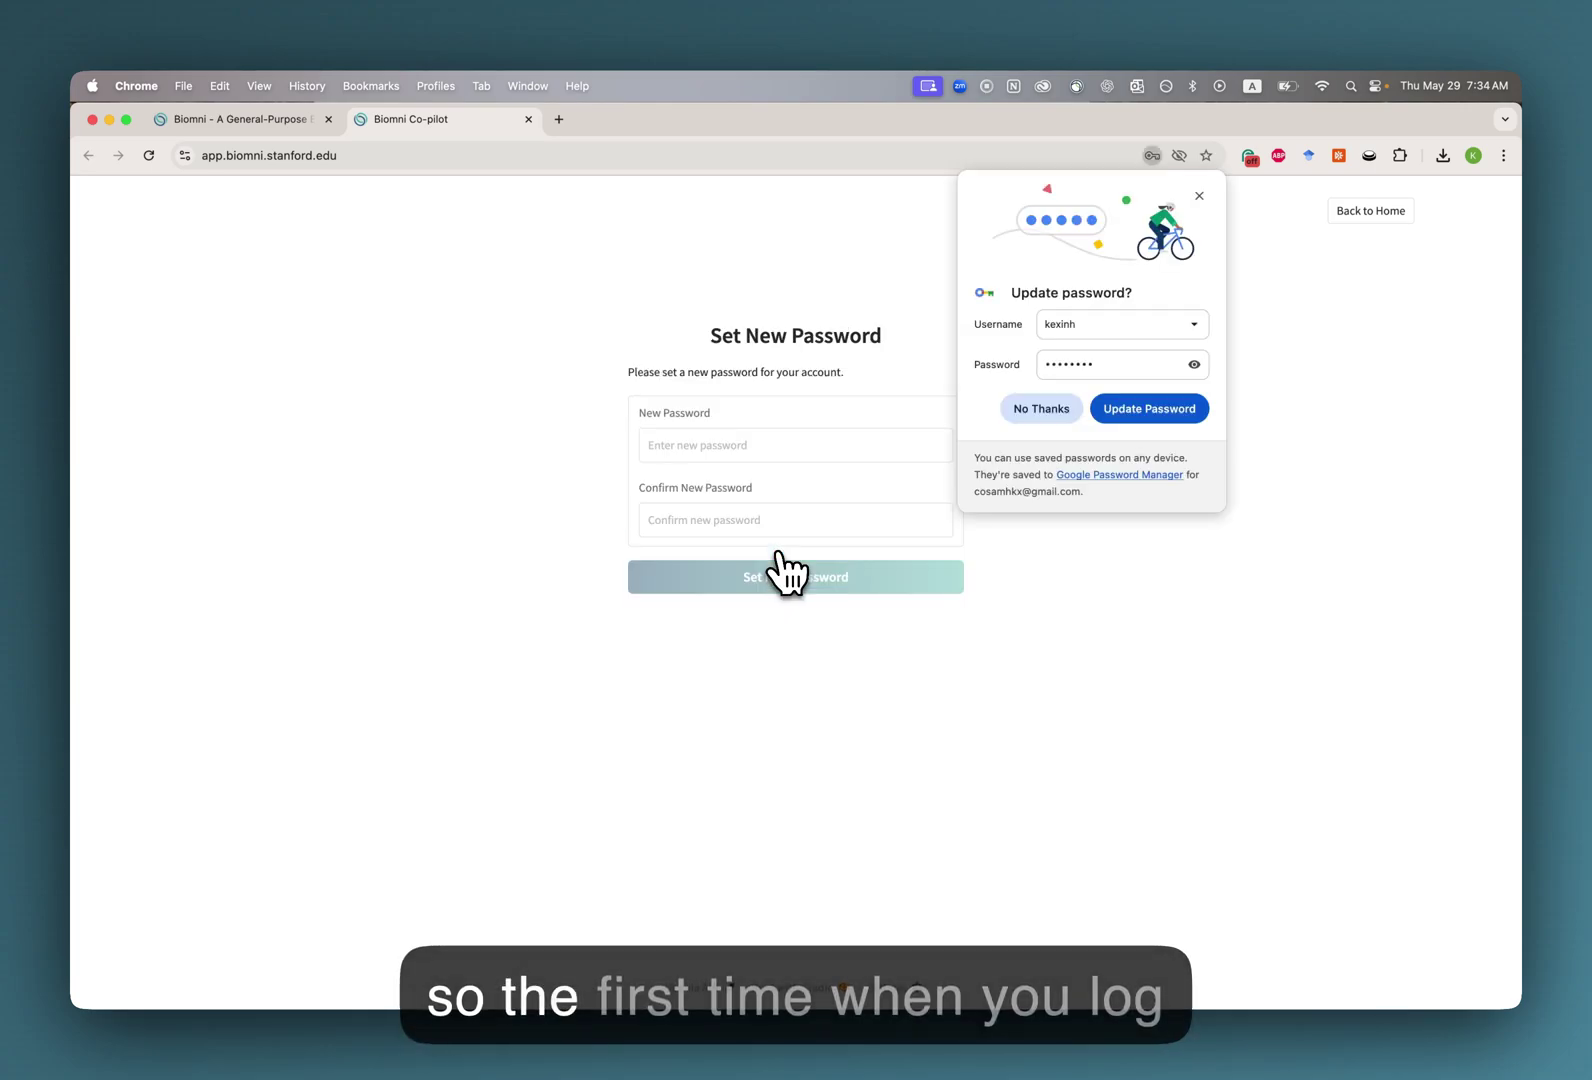
{"action": "left_click", "coordinate": [1160, 408]}
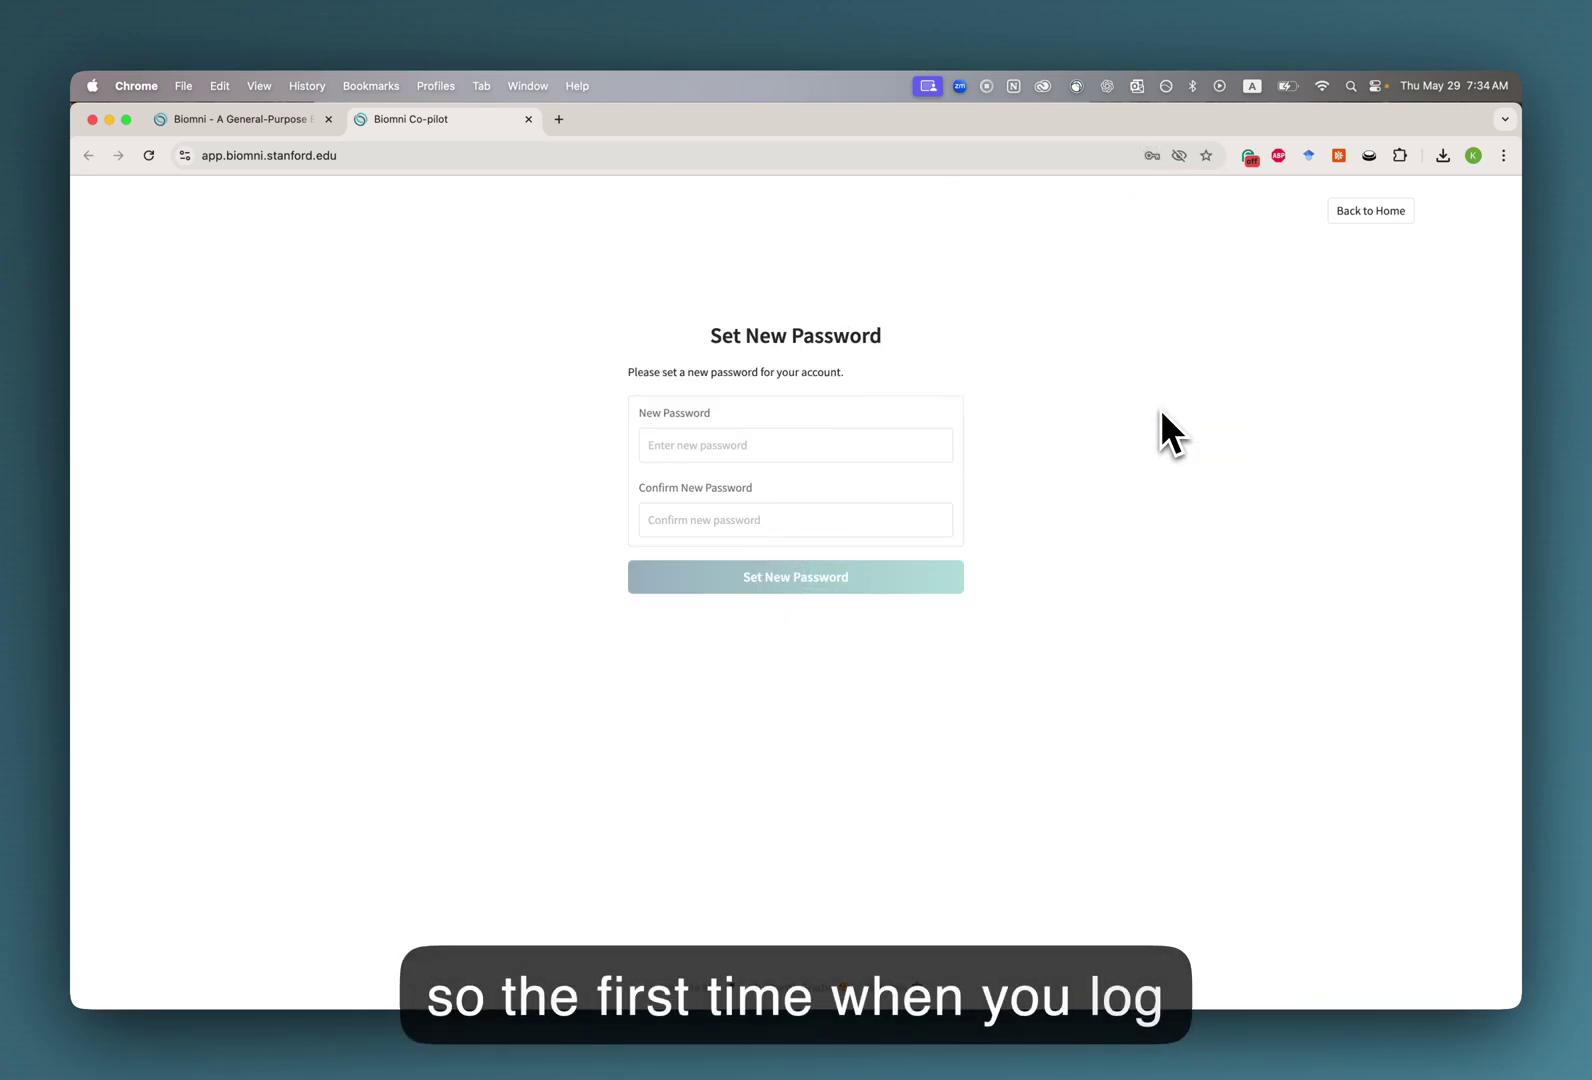
Enter and confirm a new account password and save it.
{"action": "left_click", "coordinate": [715, 445]}
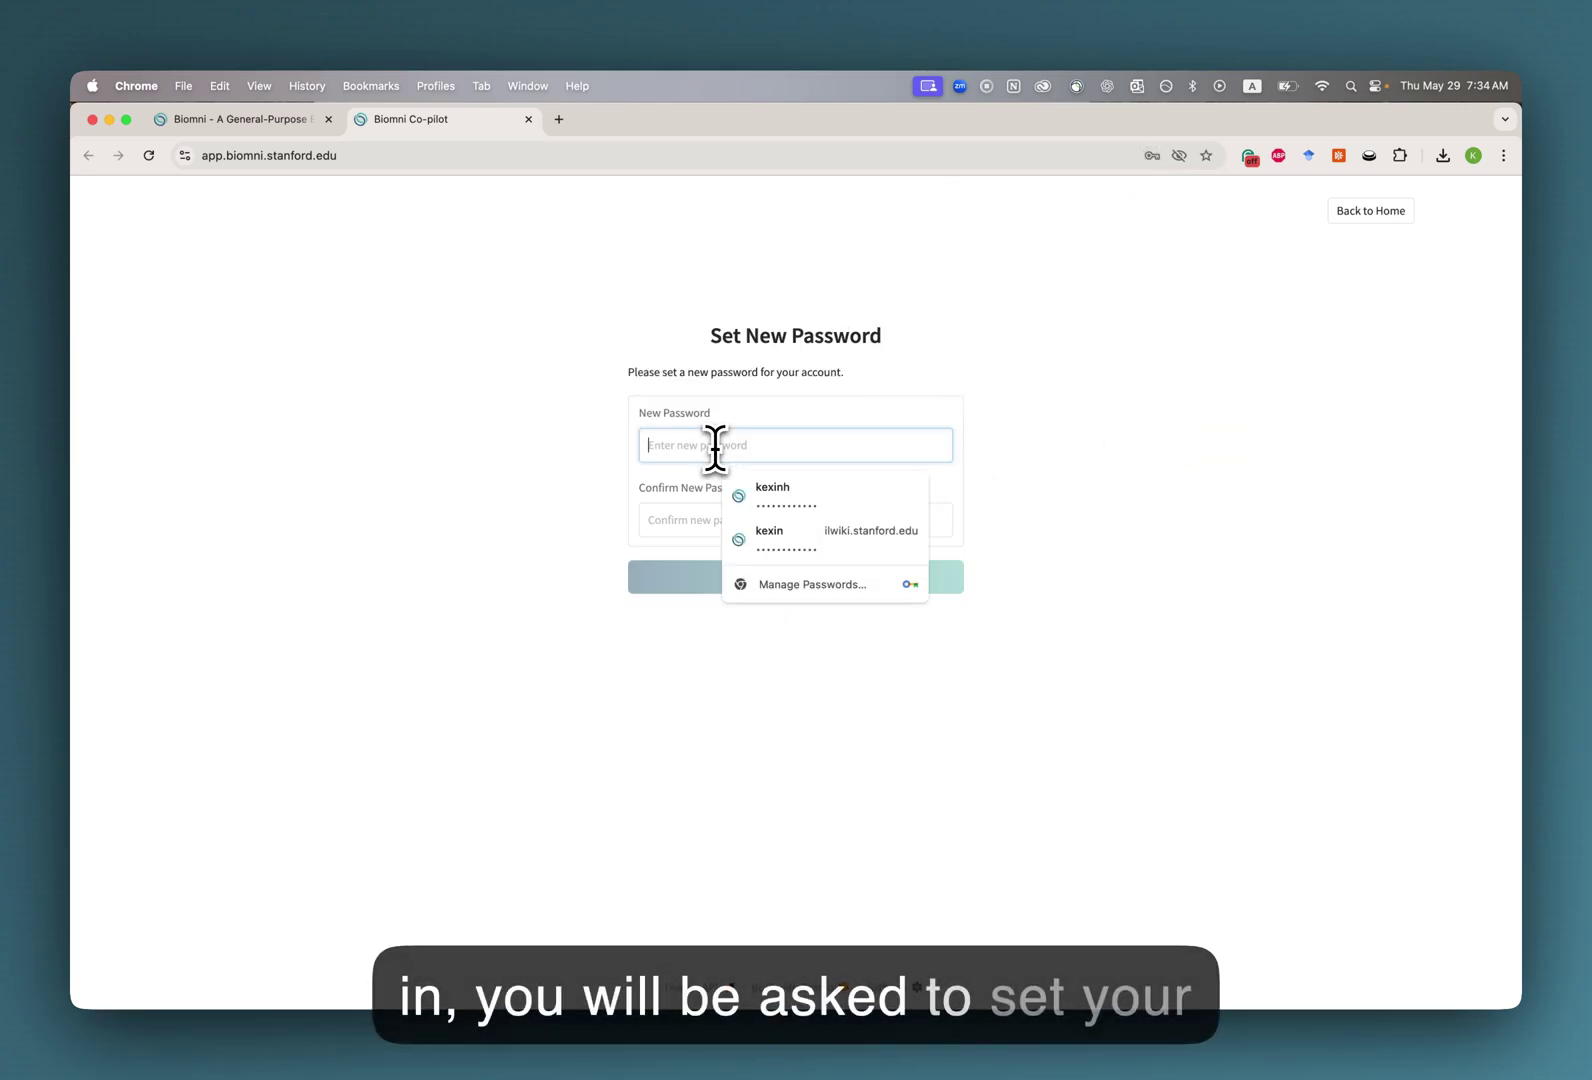
{"action": "type", "text": "•••"}
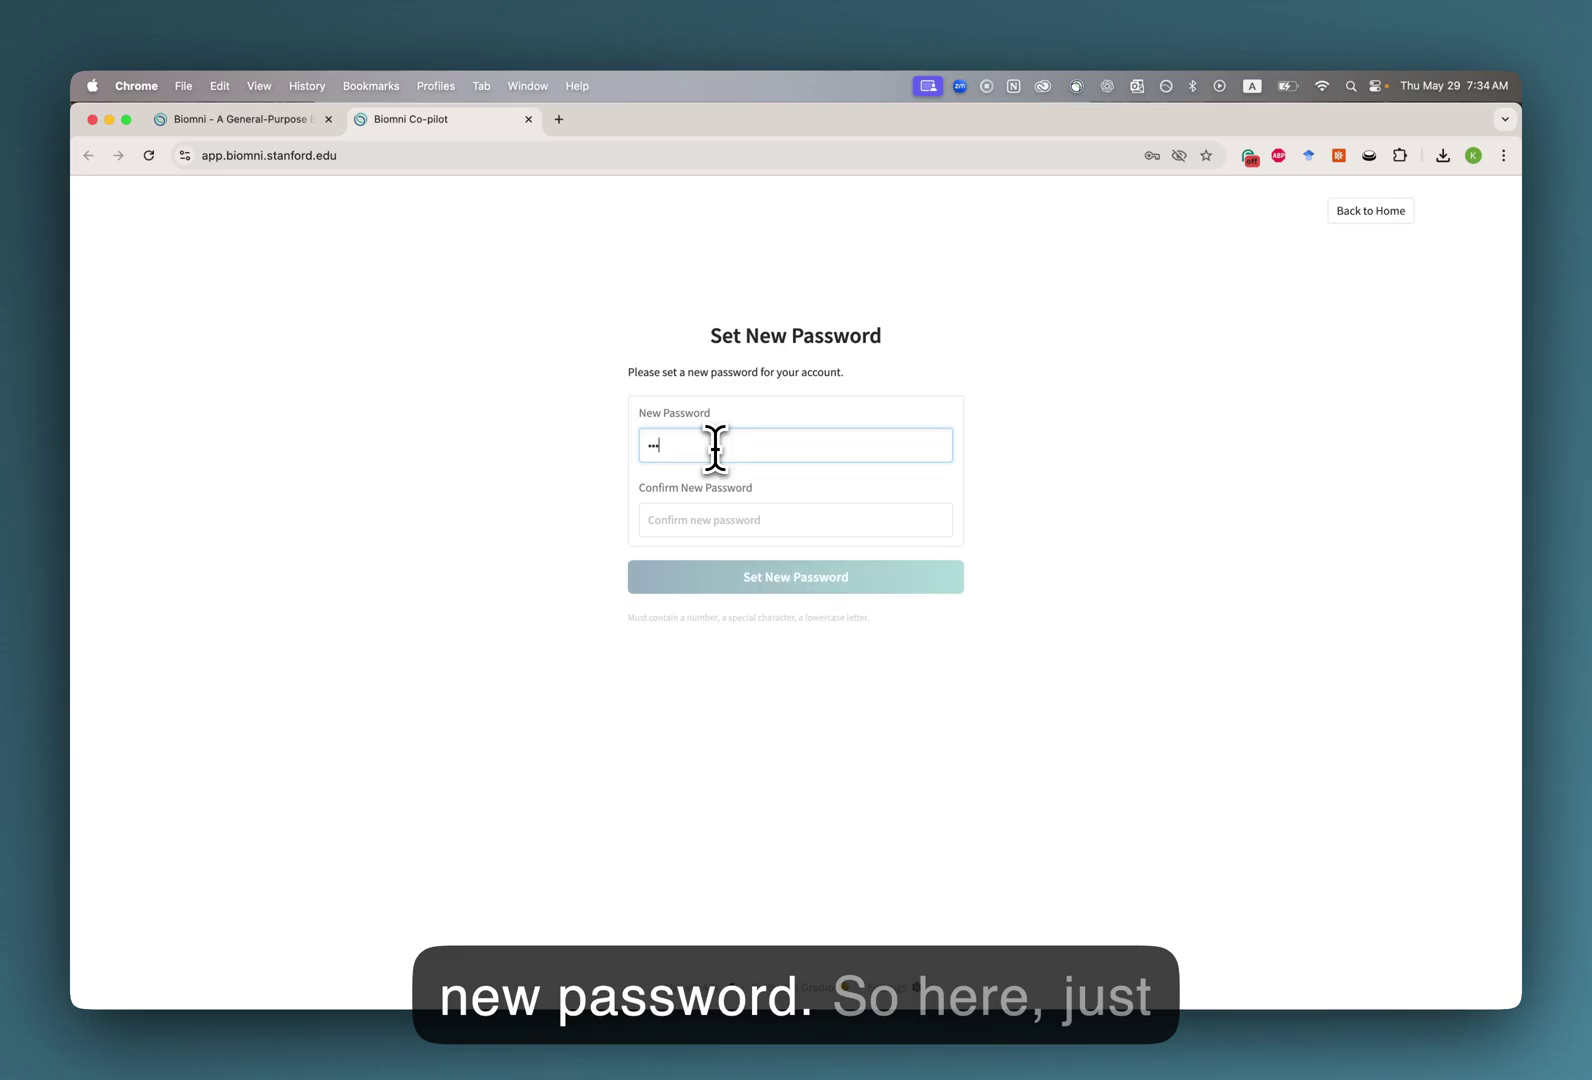
{"action": "type", "text": "•"}
{"action": "key", "text": "Tab"}
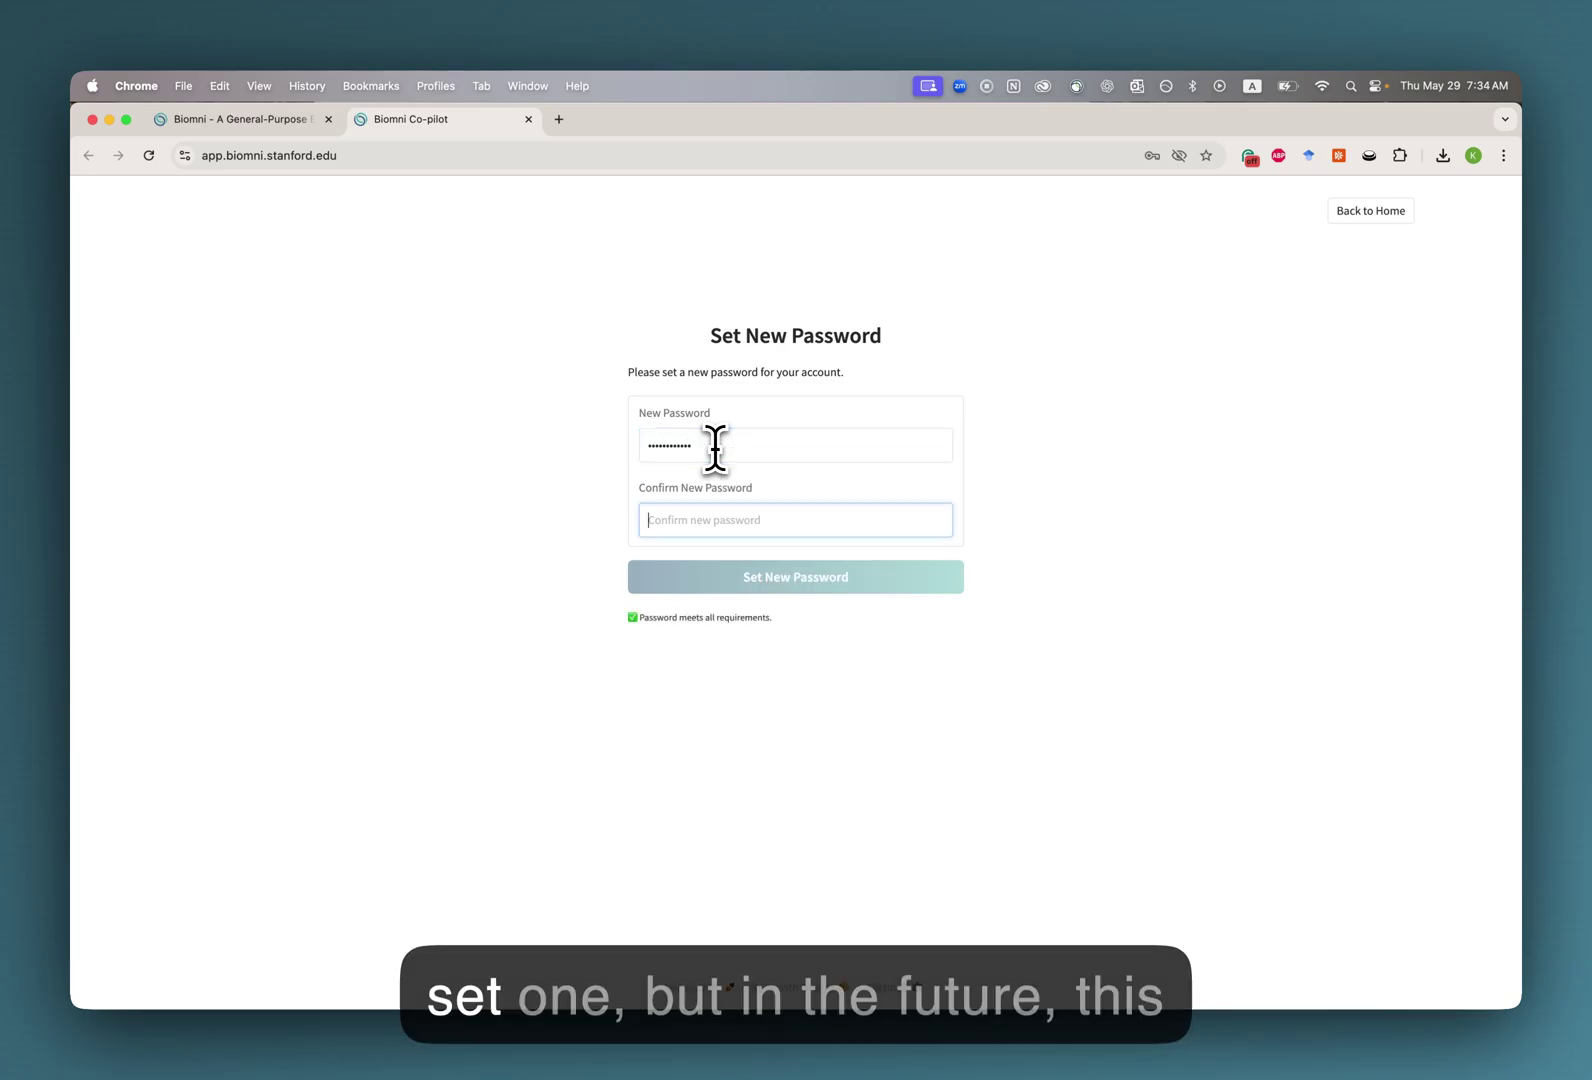
{"action": "type", "text": "•"}
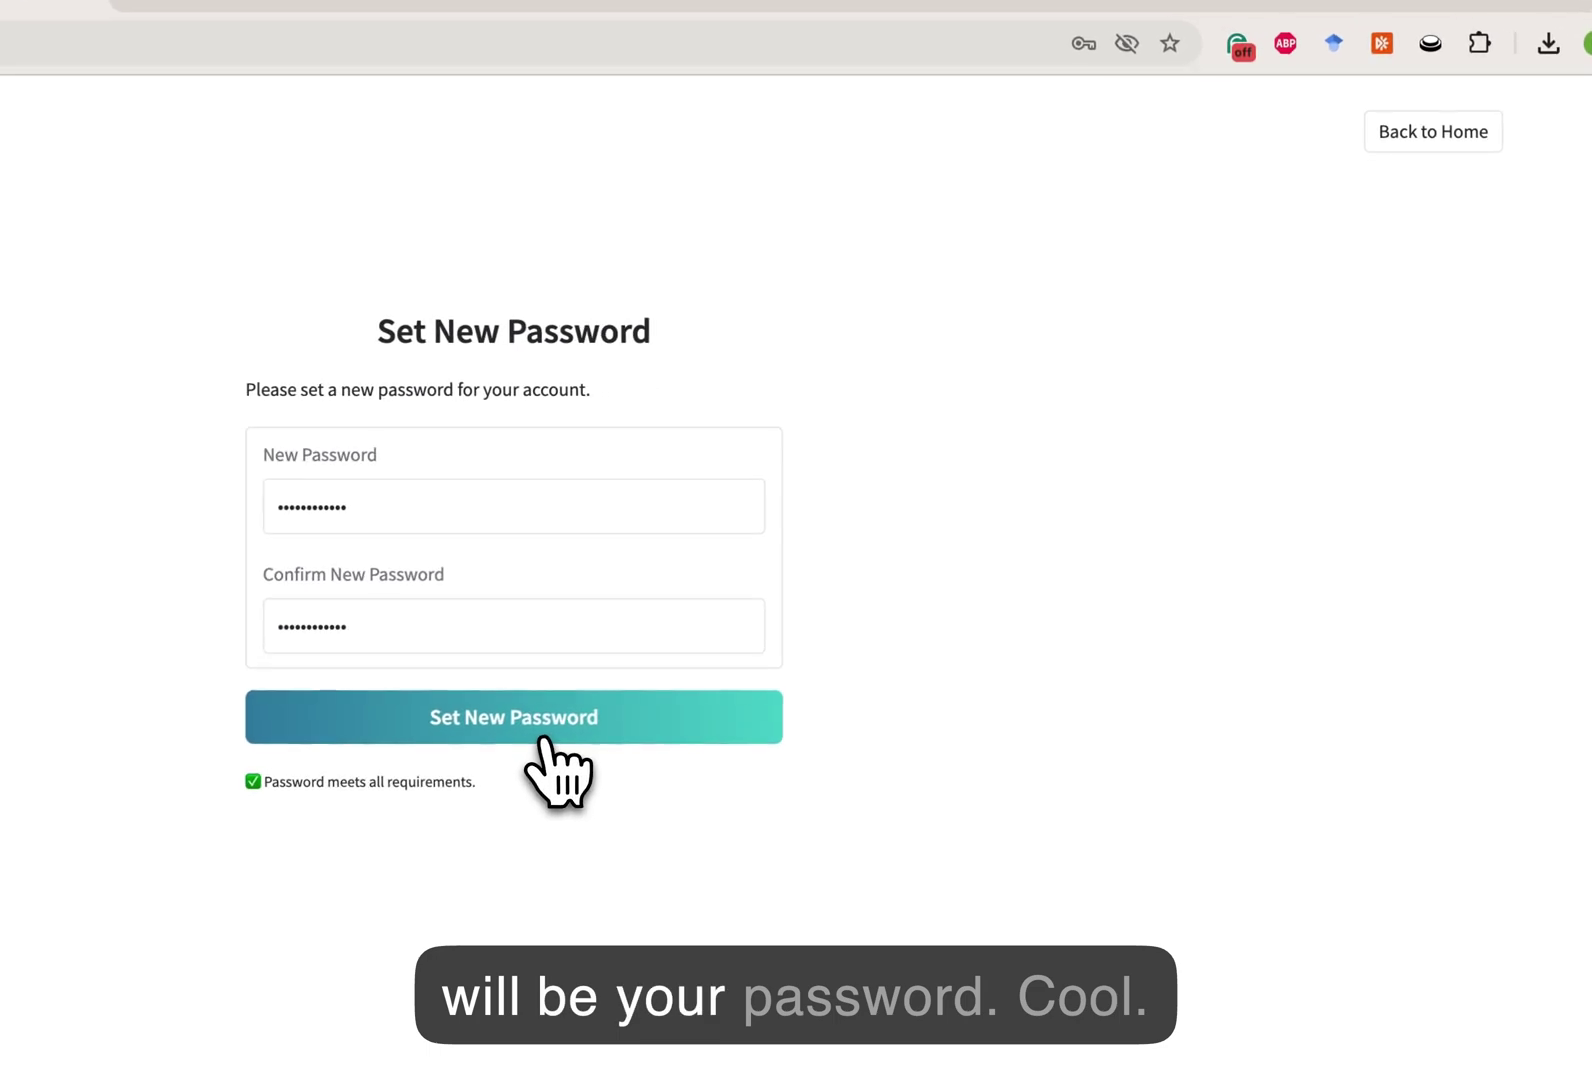
{"action": "left_click", "coordinate": [816, 586]}
Dismiss Chrome's password prompt, then try the chat input's file attachment dialog and cancel it.
{"action": "left_click", "coordinate": [1100, 468]}
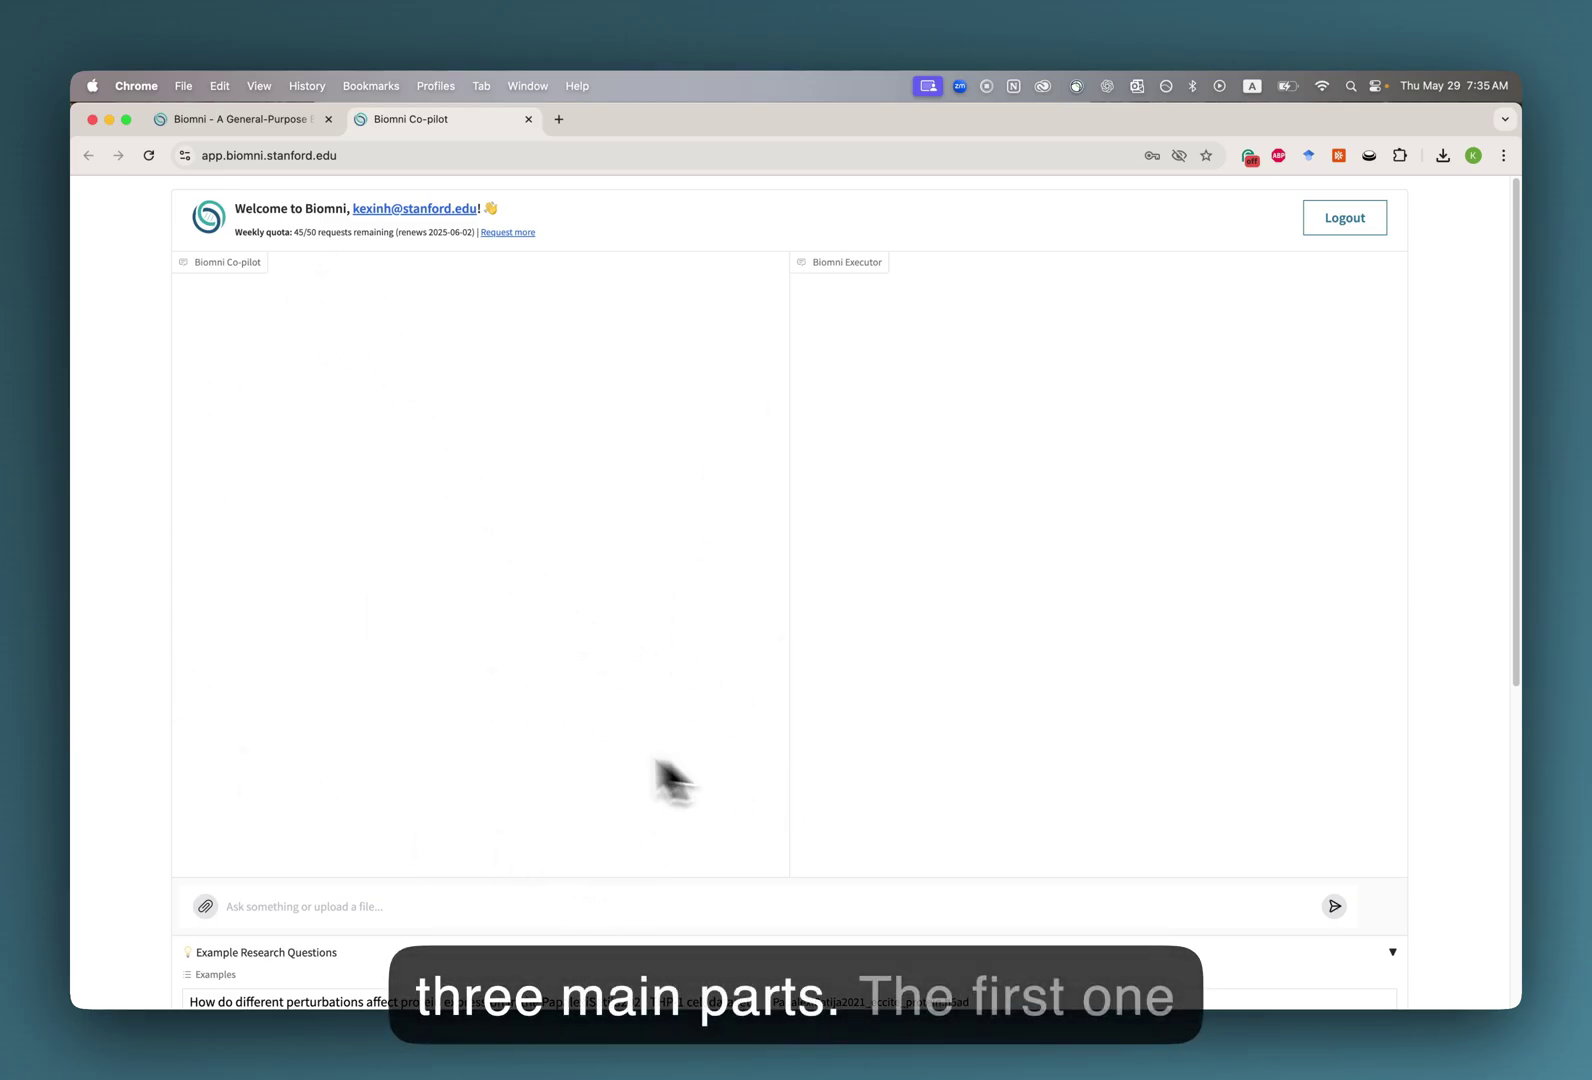
{"action": "left_click", "coordinate": [318, 906]}
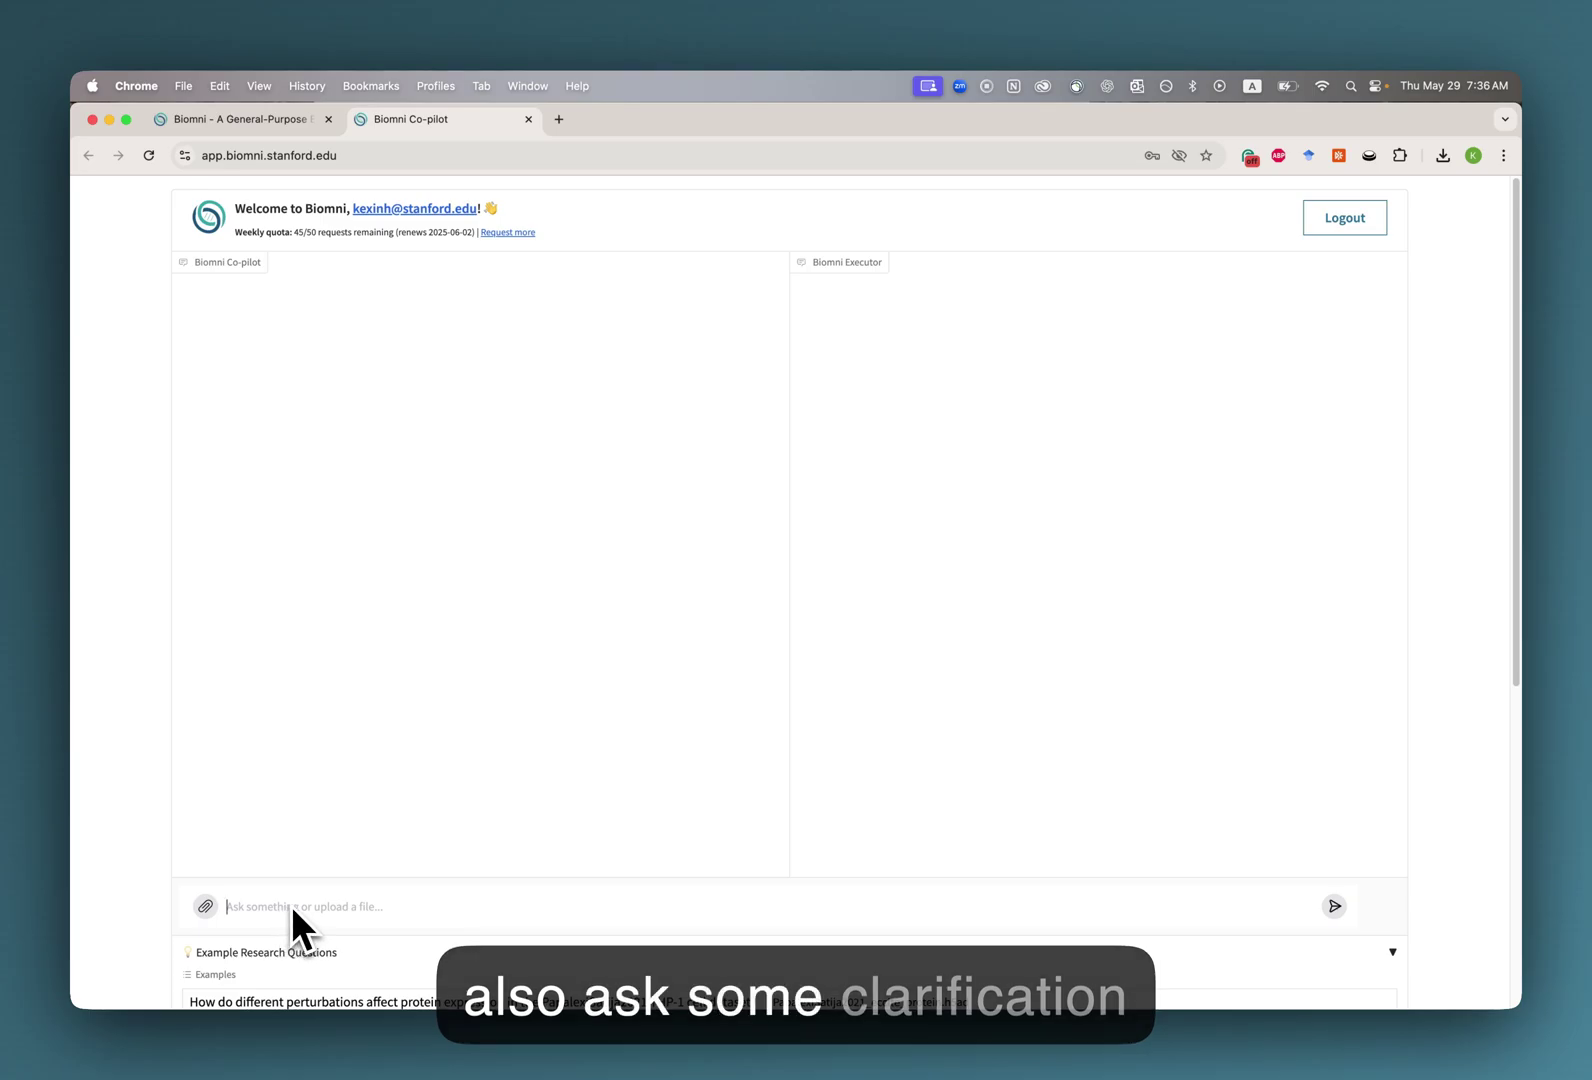
{"action": "left_click", "coordinate": [205, 906]}
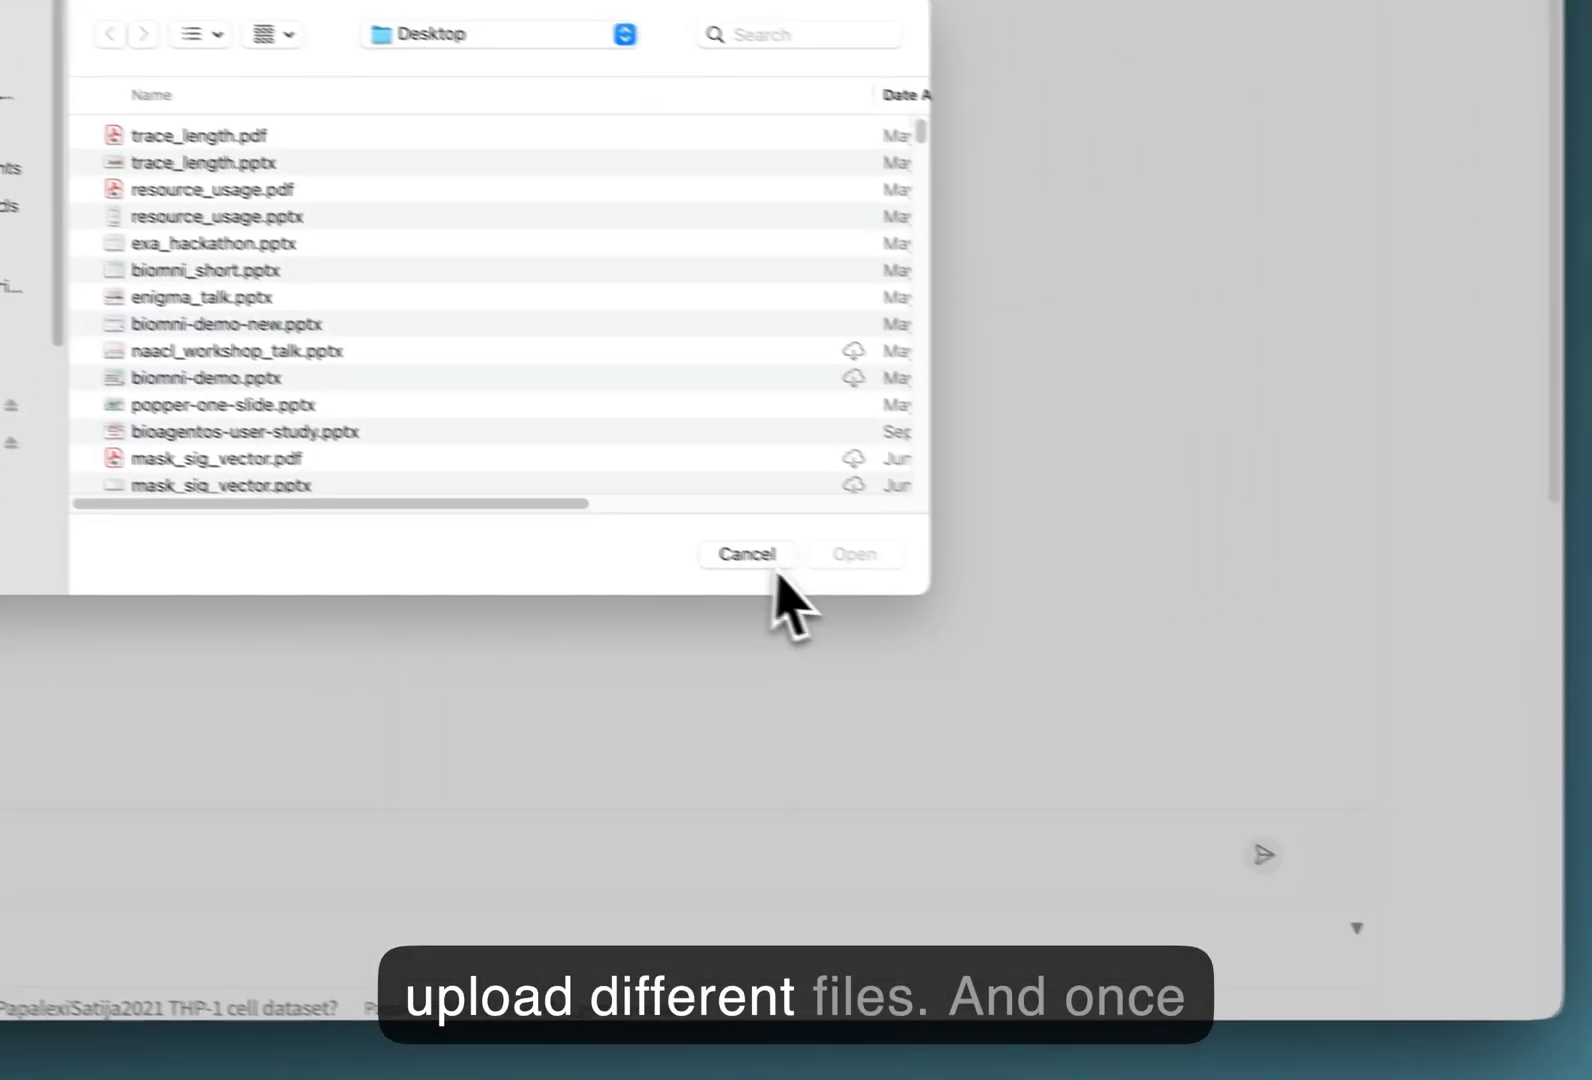
{"action": "left_click", "coordinate": [770, 560]}
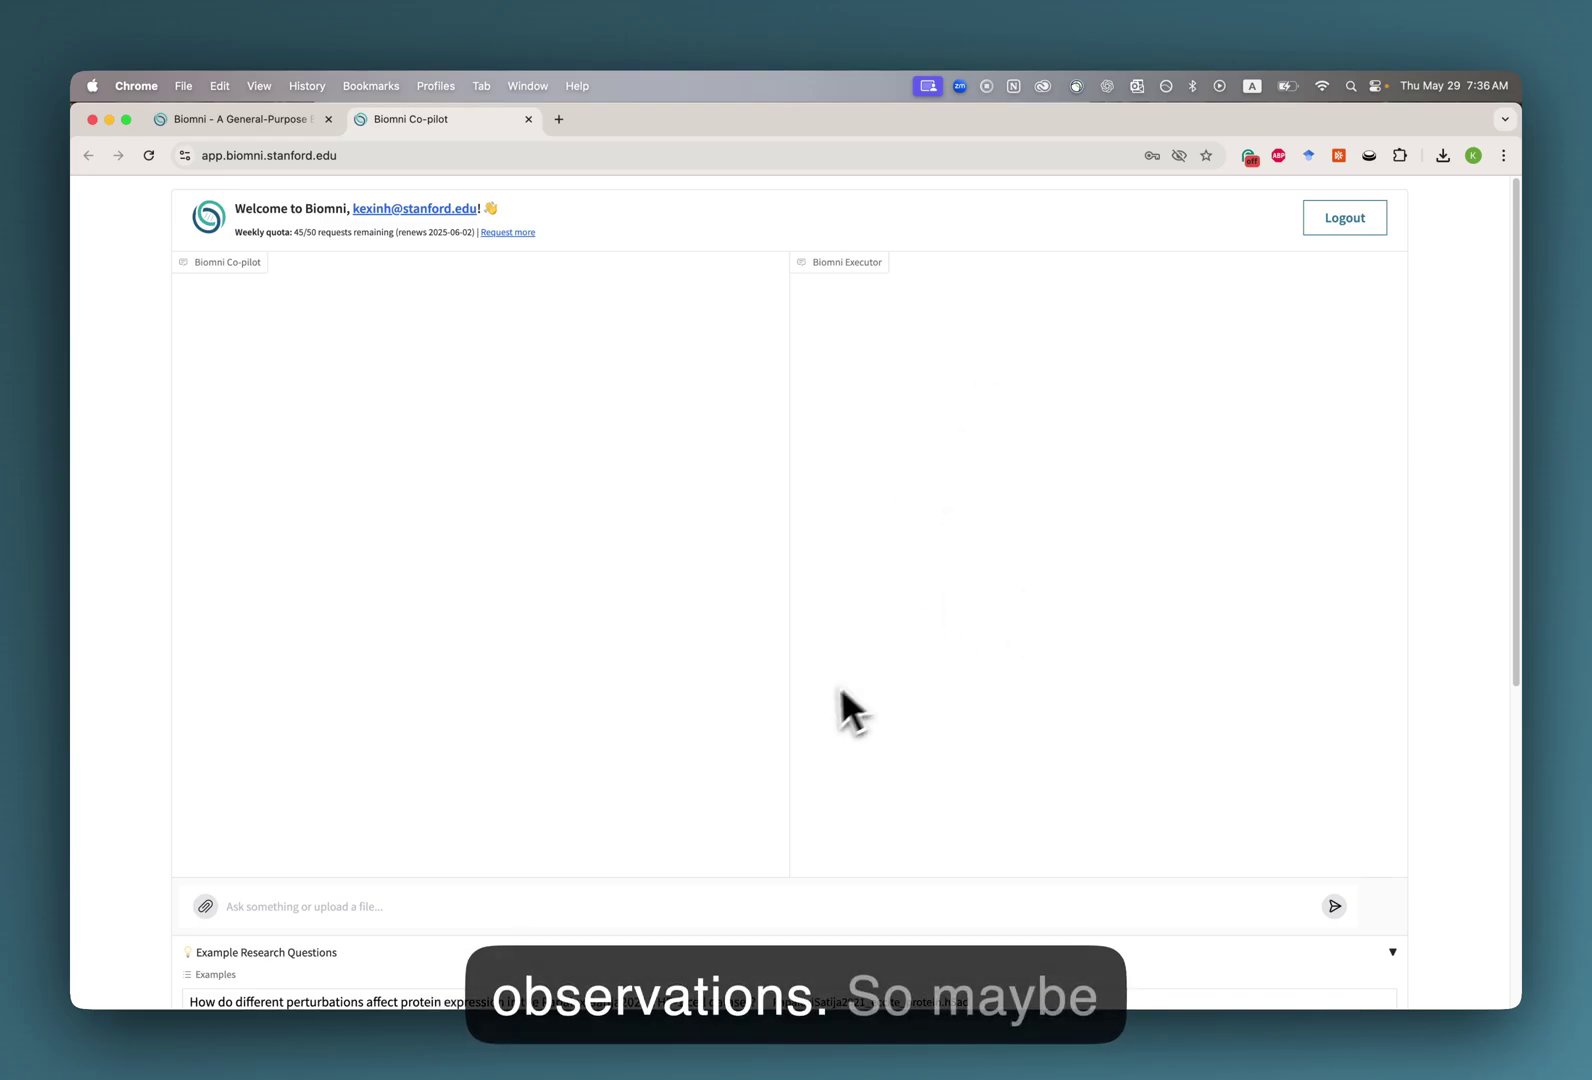
Load the first example question on PapalexiSatija2021 THP-1 protein expression and send it to the agent.
{"action": "scroll", "coordinate": [771, 696], "scroll_direction": "down", "scroll_amount": 5}
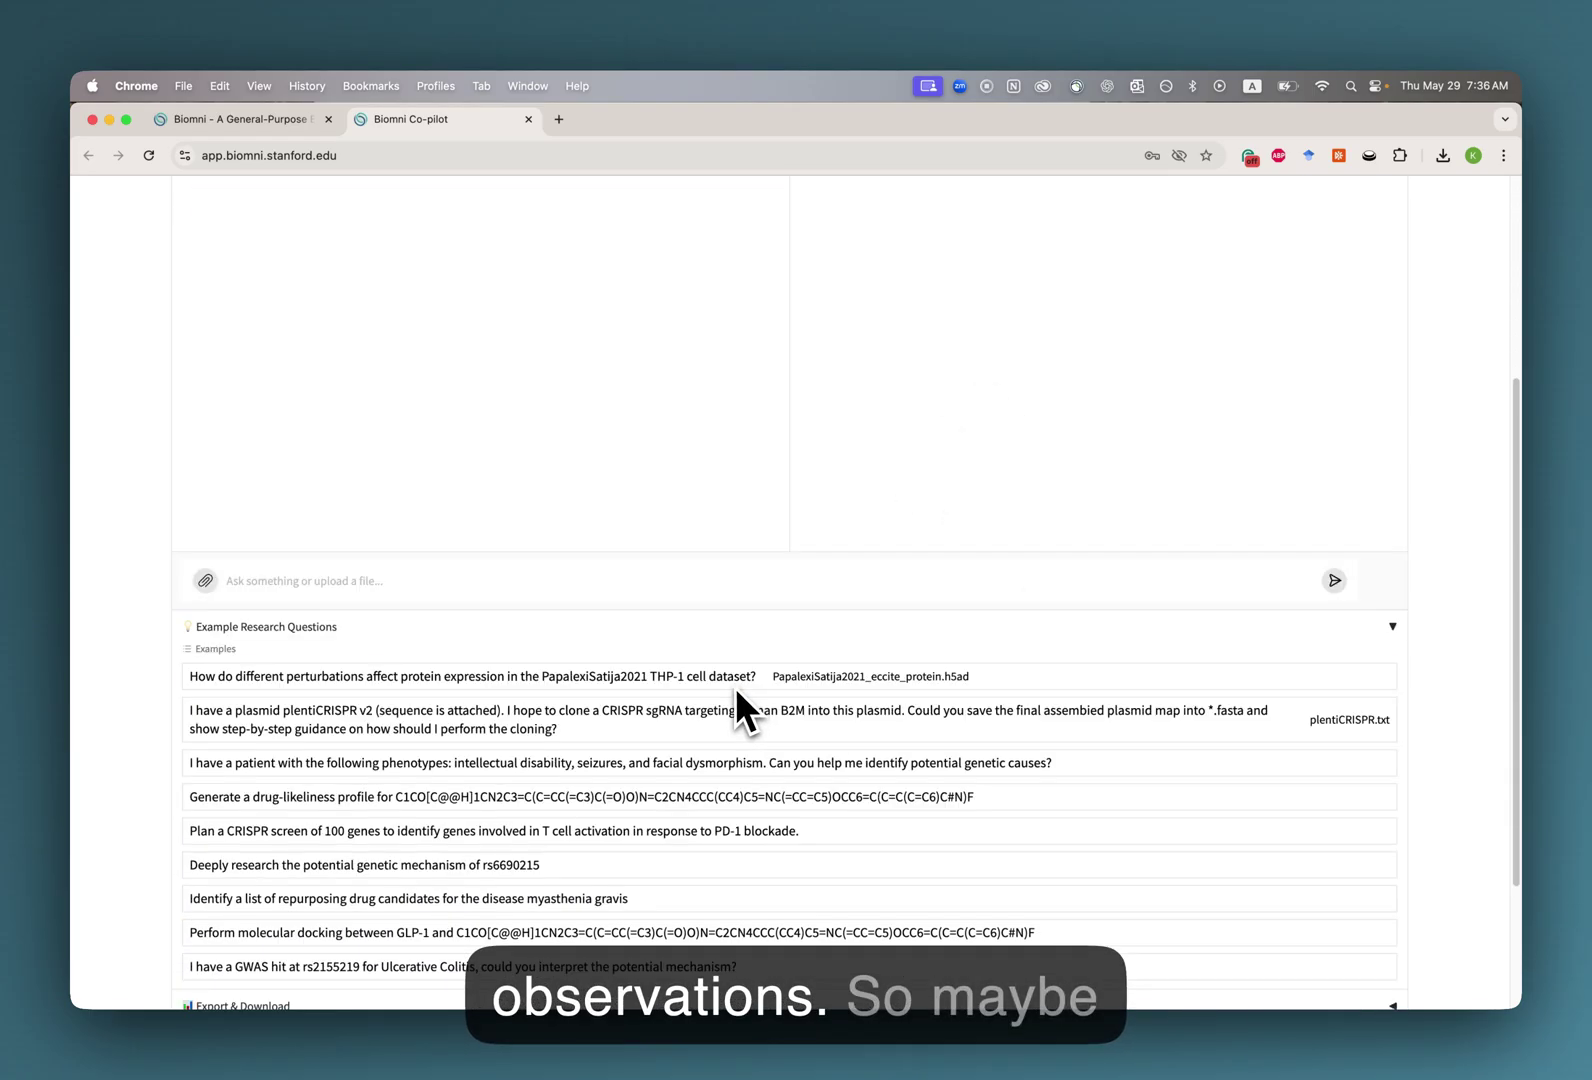
{"action": "left_click", "coordinate": [562, 680]}
{"action": "scroll", "coordinate": [550, 660], "scroll_direction": "up", "scroll_amount": 5}
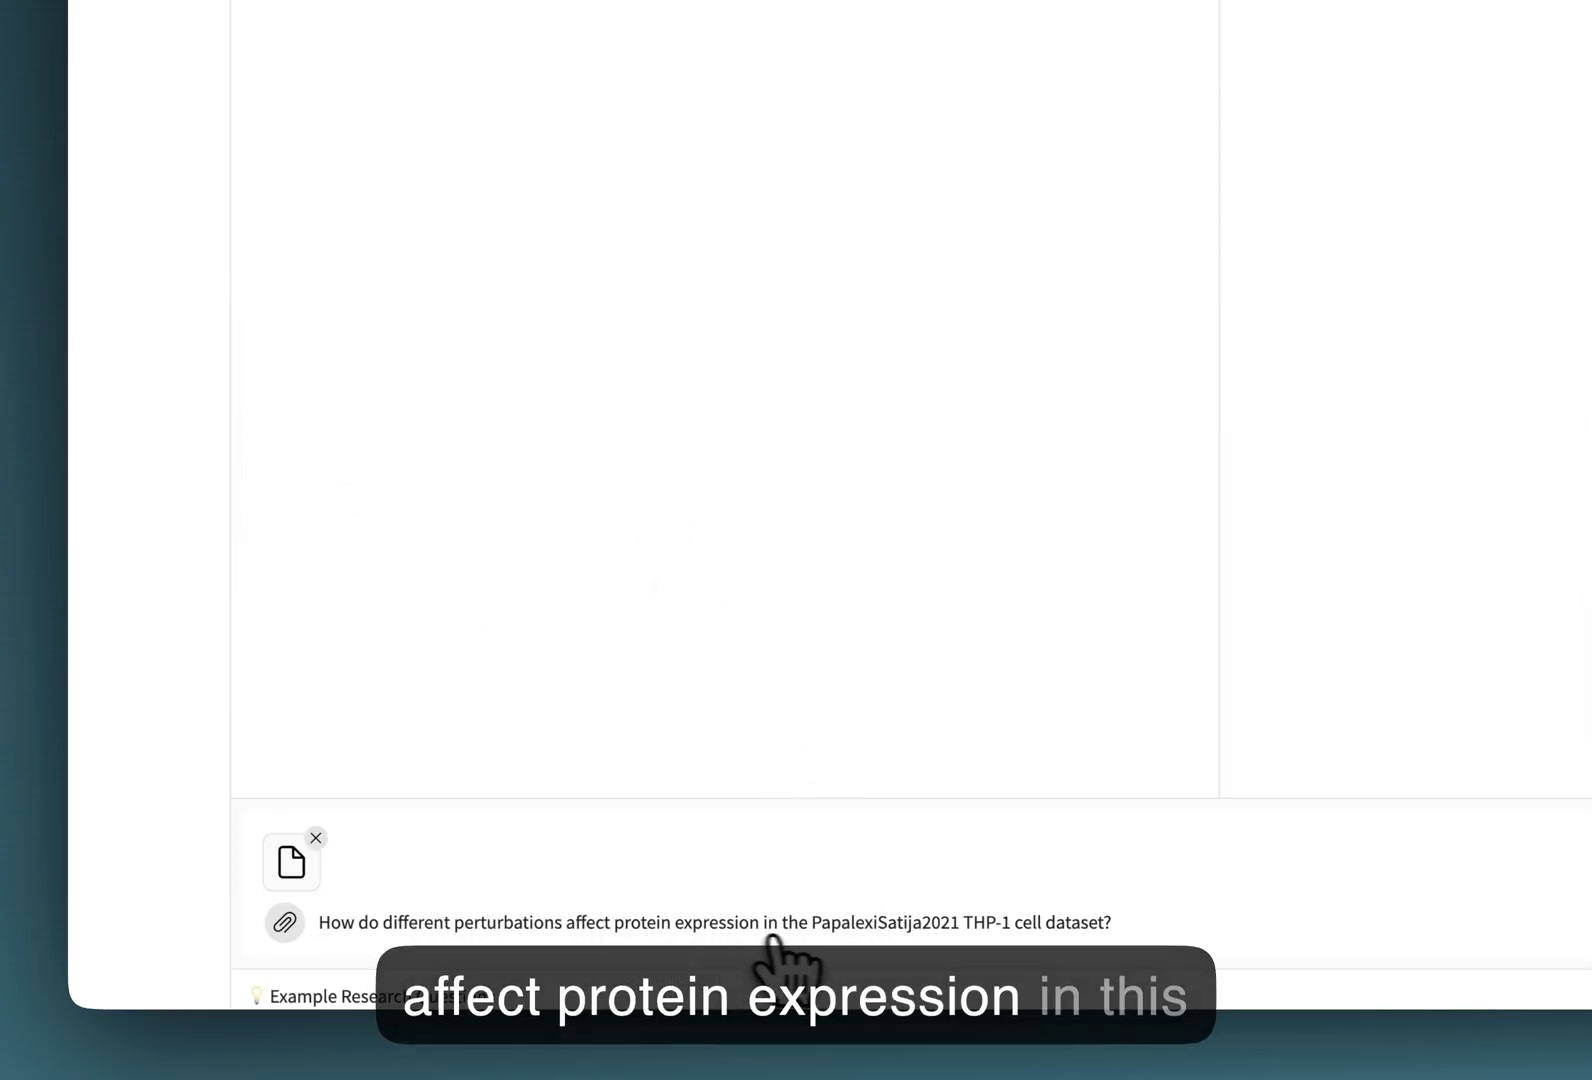
{"action": "left_click", "coordinate": [1268, 926]}
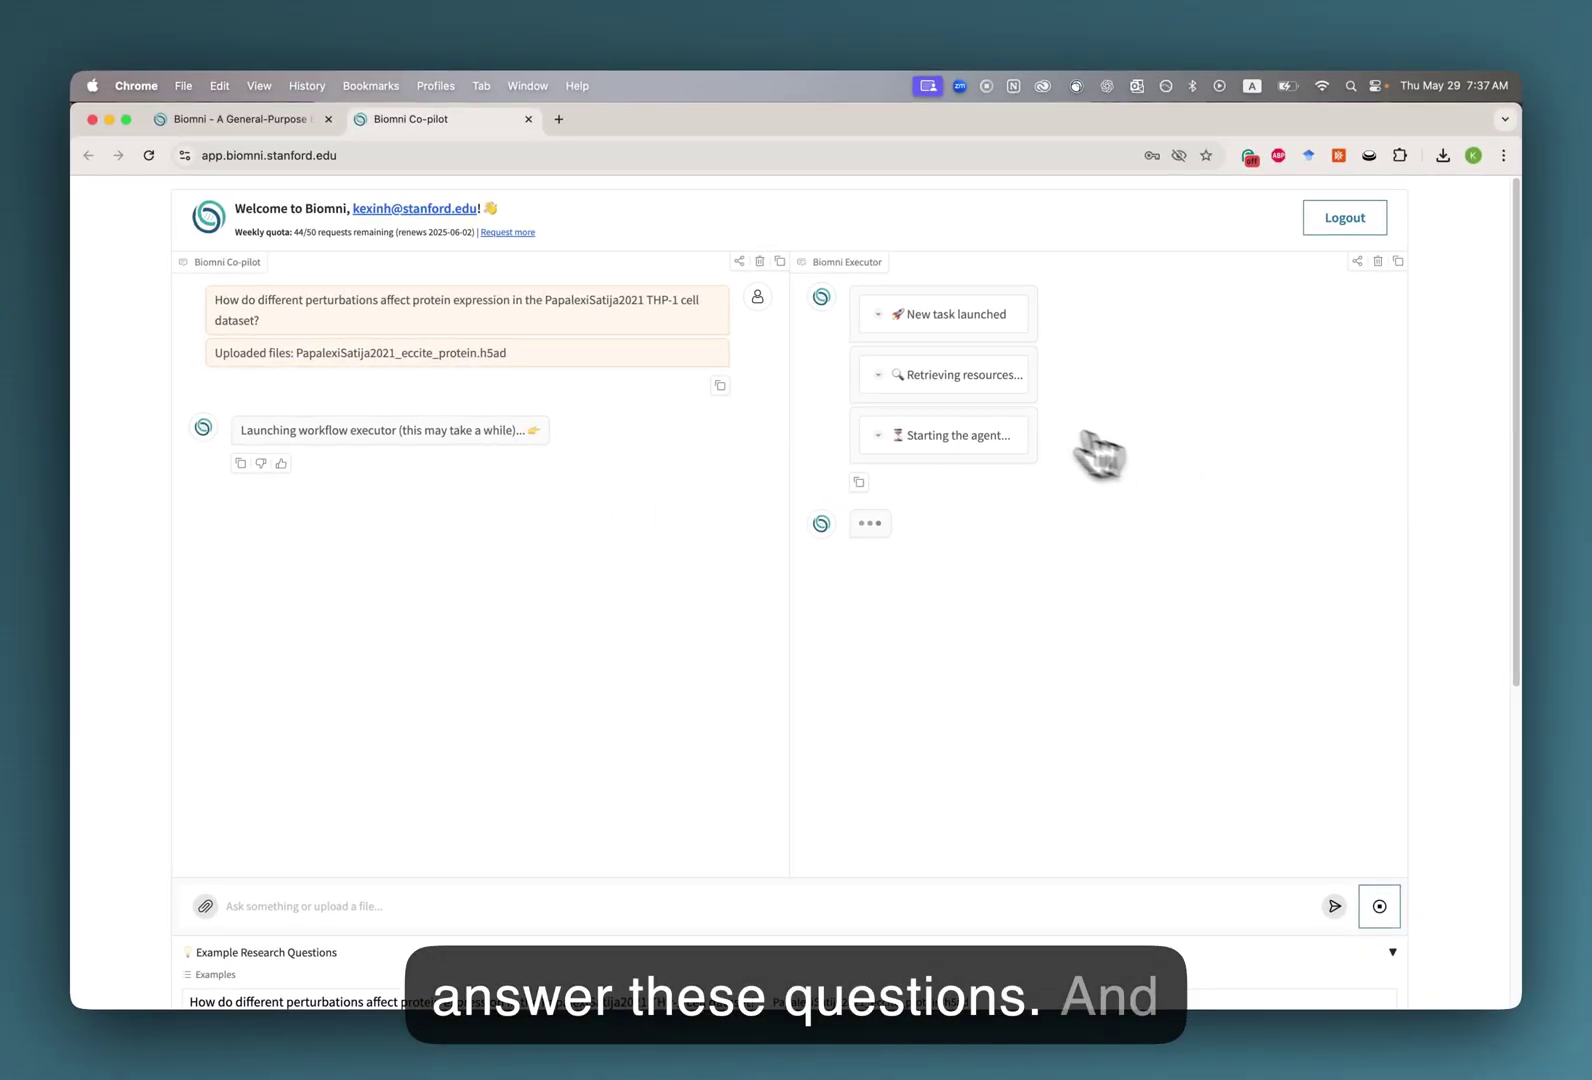
Read through the agent's initial plan in the Executor panel.
{"action": "scroll", "coordinate": [1000, 430], "scroll_direction": "up", "scroll_amount": 5}
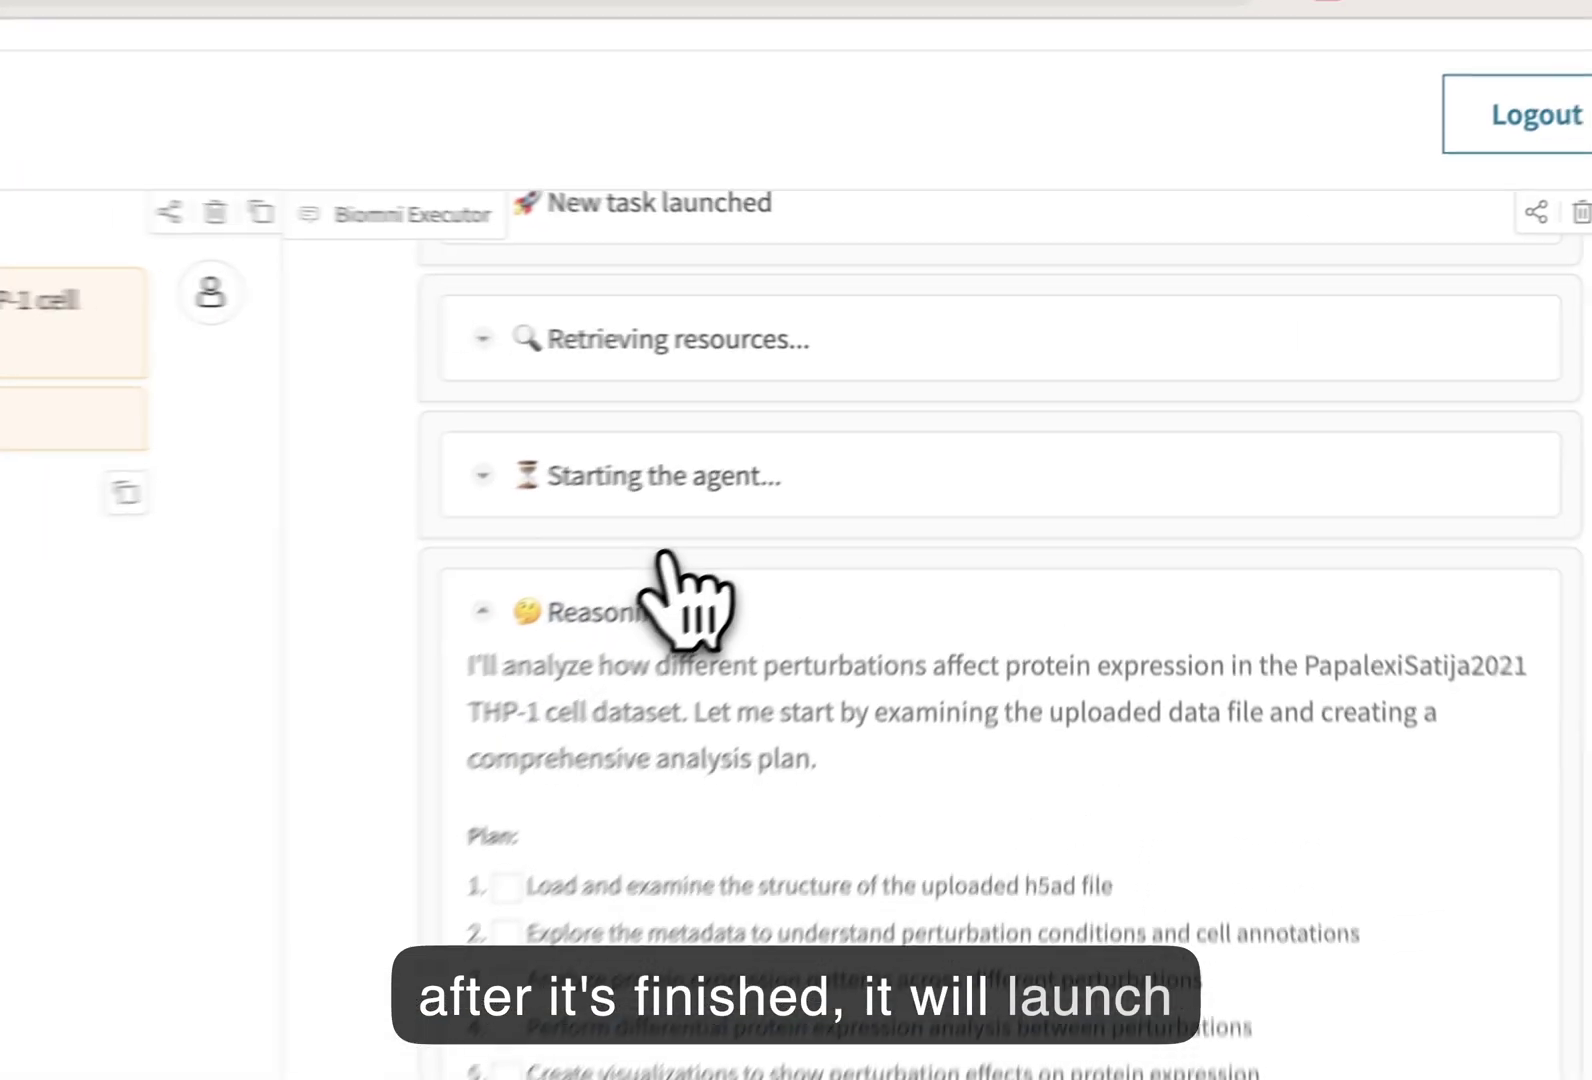
{"action": "scroll", "coordinate": [957, 417], "scroll_direction": "down", "scroll_amount": 2}
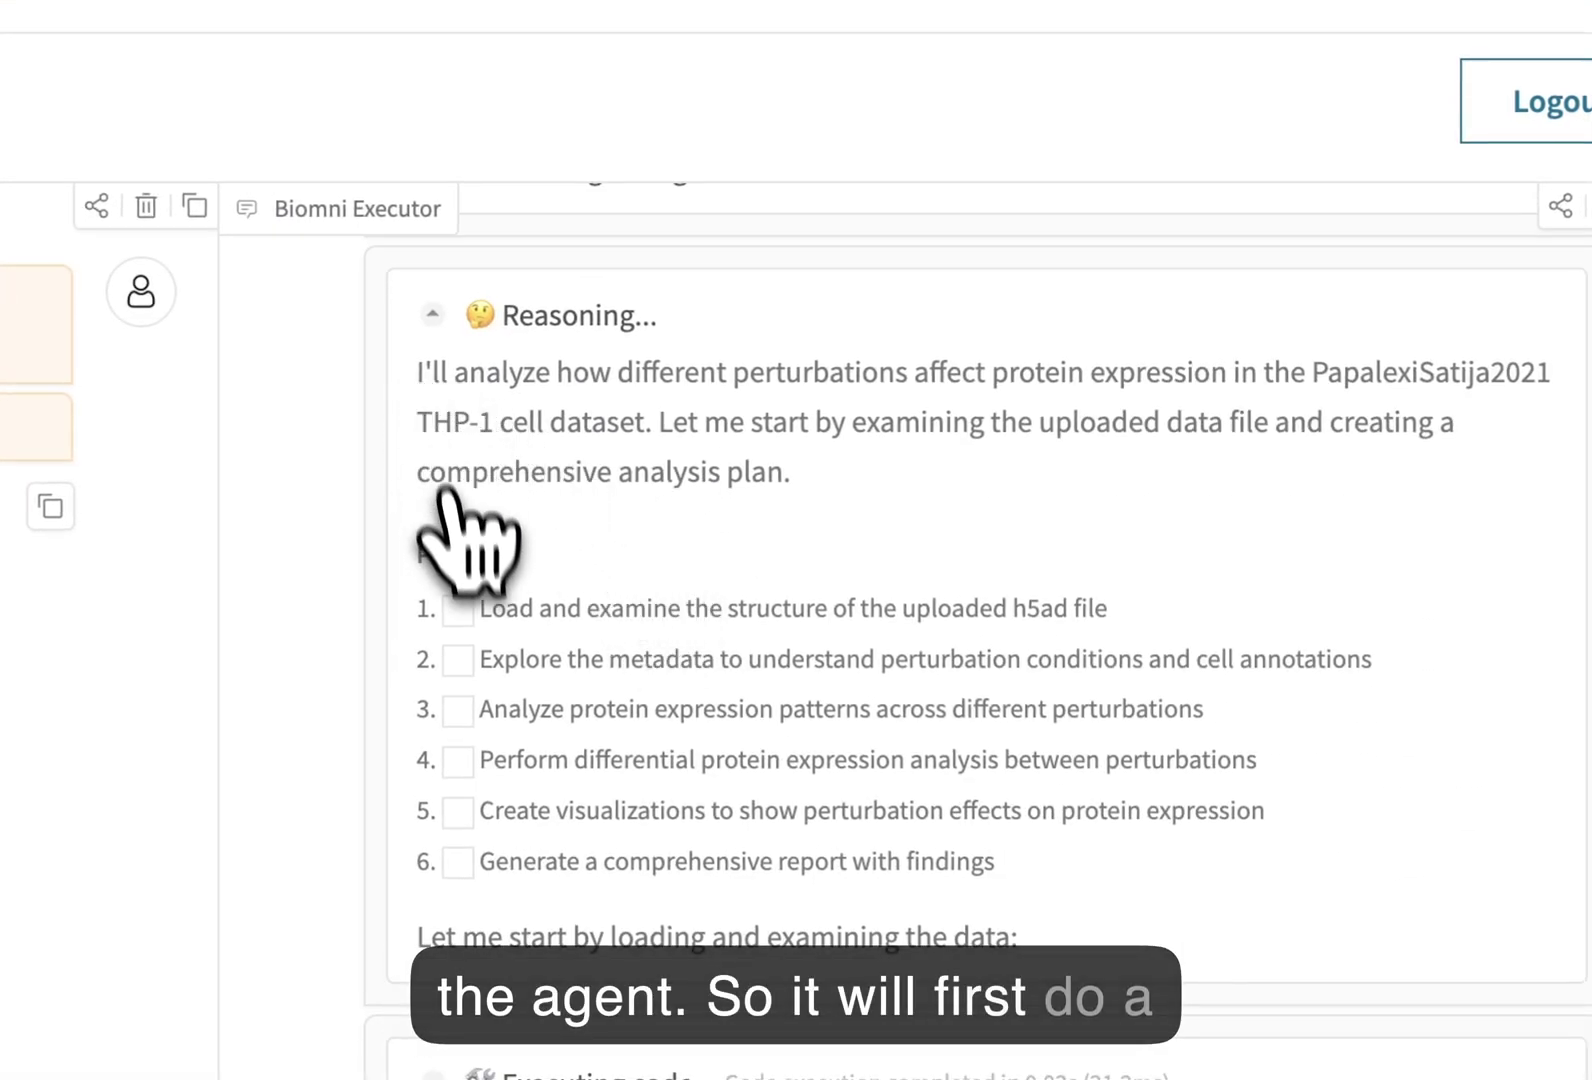
{"action": "left_click_drag", "start_coordinate": [486, 618], "coordinate": [803, 611]}
{"action": "left_click", "coordinate": [850, 611]}
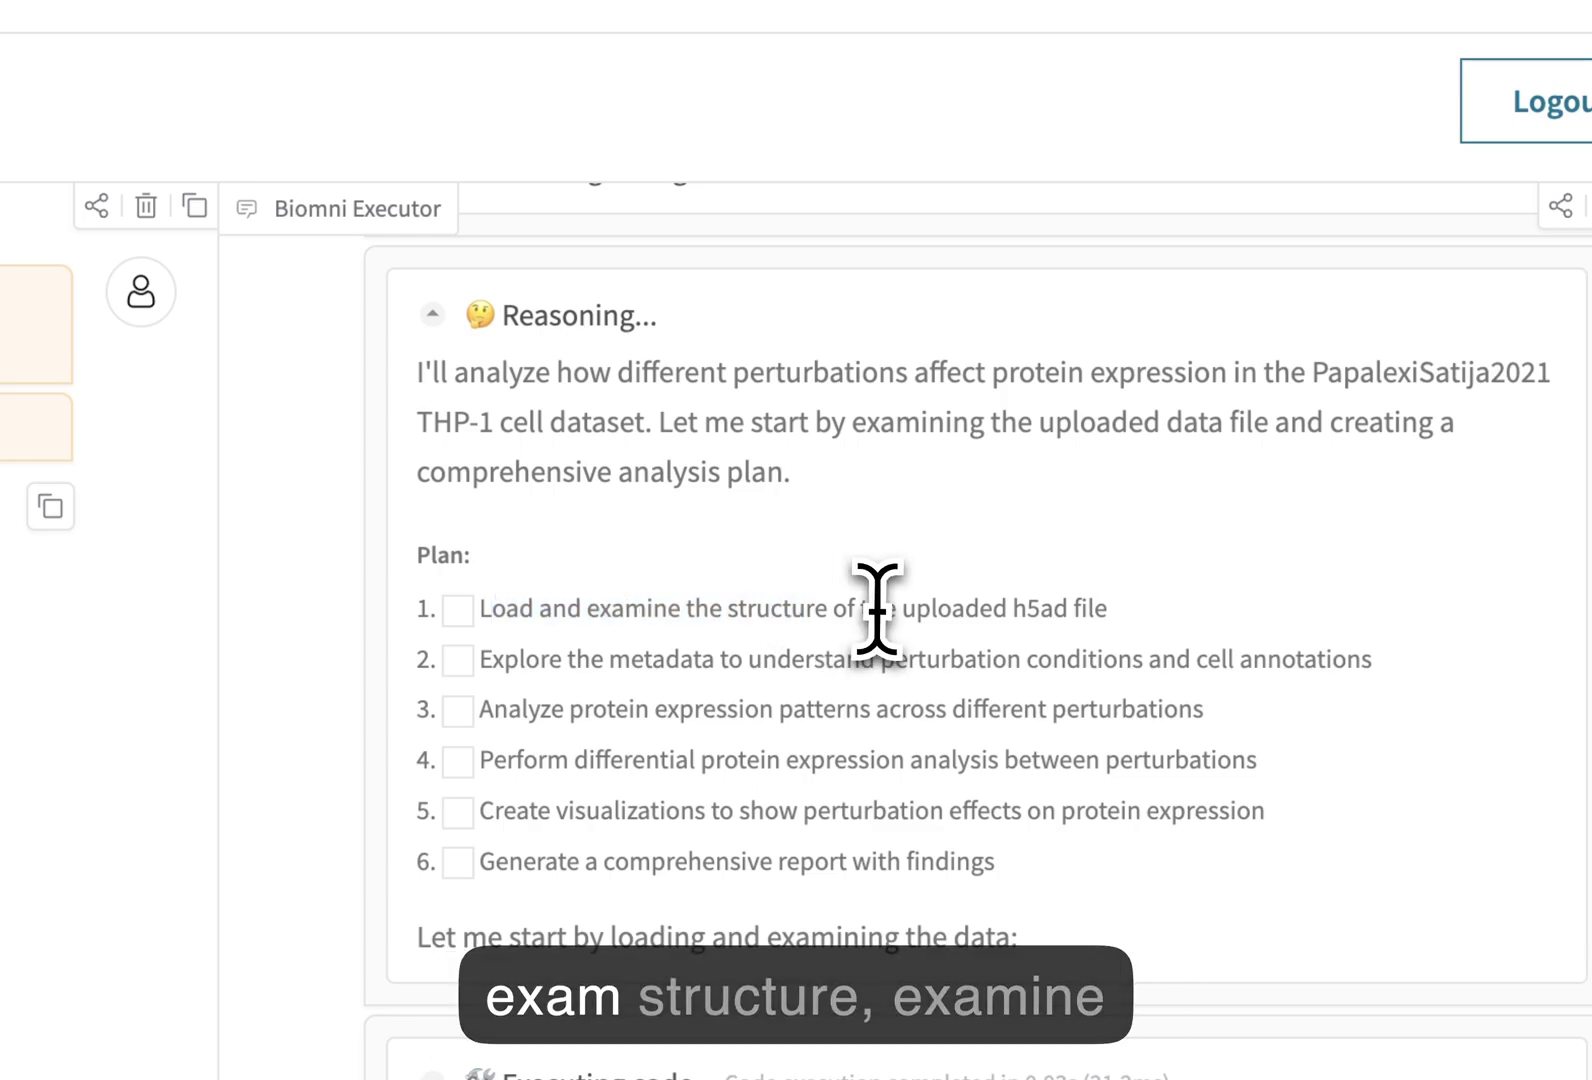
{"action": "scroll", "coordinate": [668, 660], "scroll_direction": "down", "scroll_amount": 1}
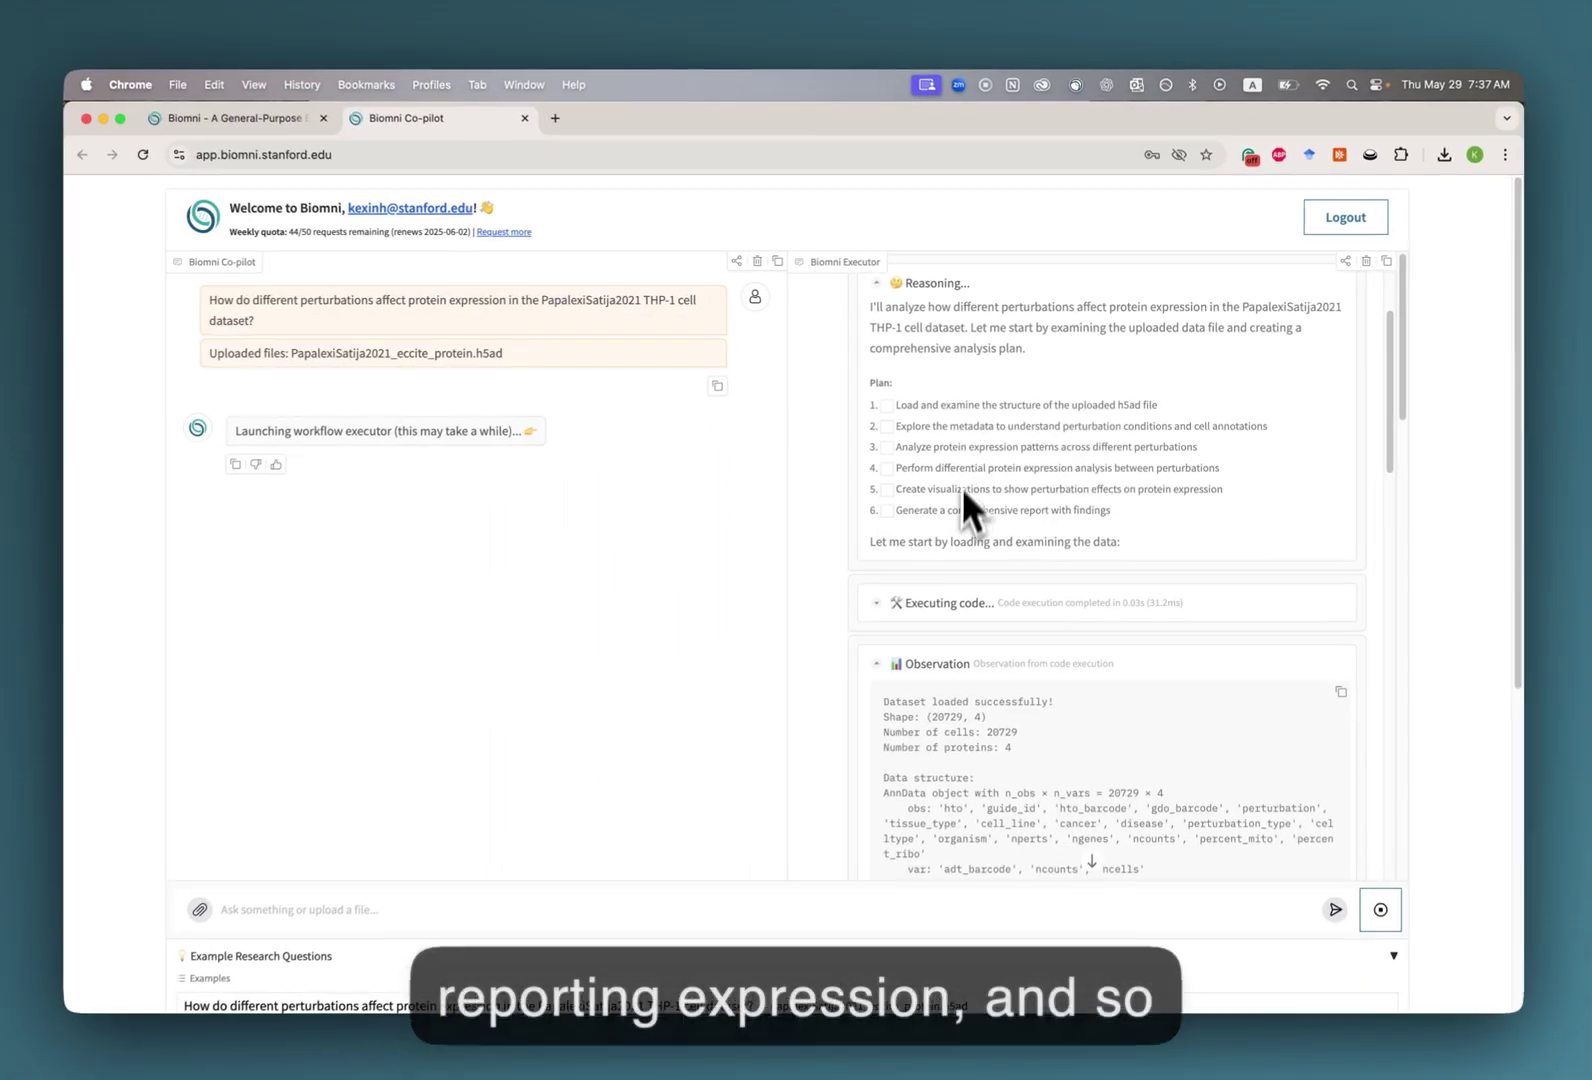
{"action": "scroll", "coordinate": [962, 470], "scroll_direction": "down", "scroll_amount": 3}
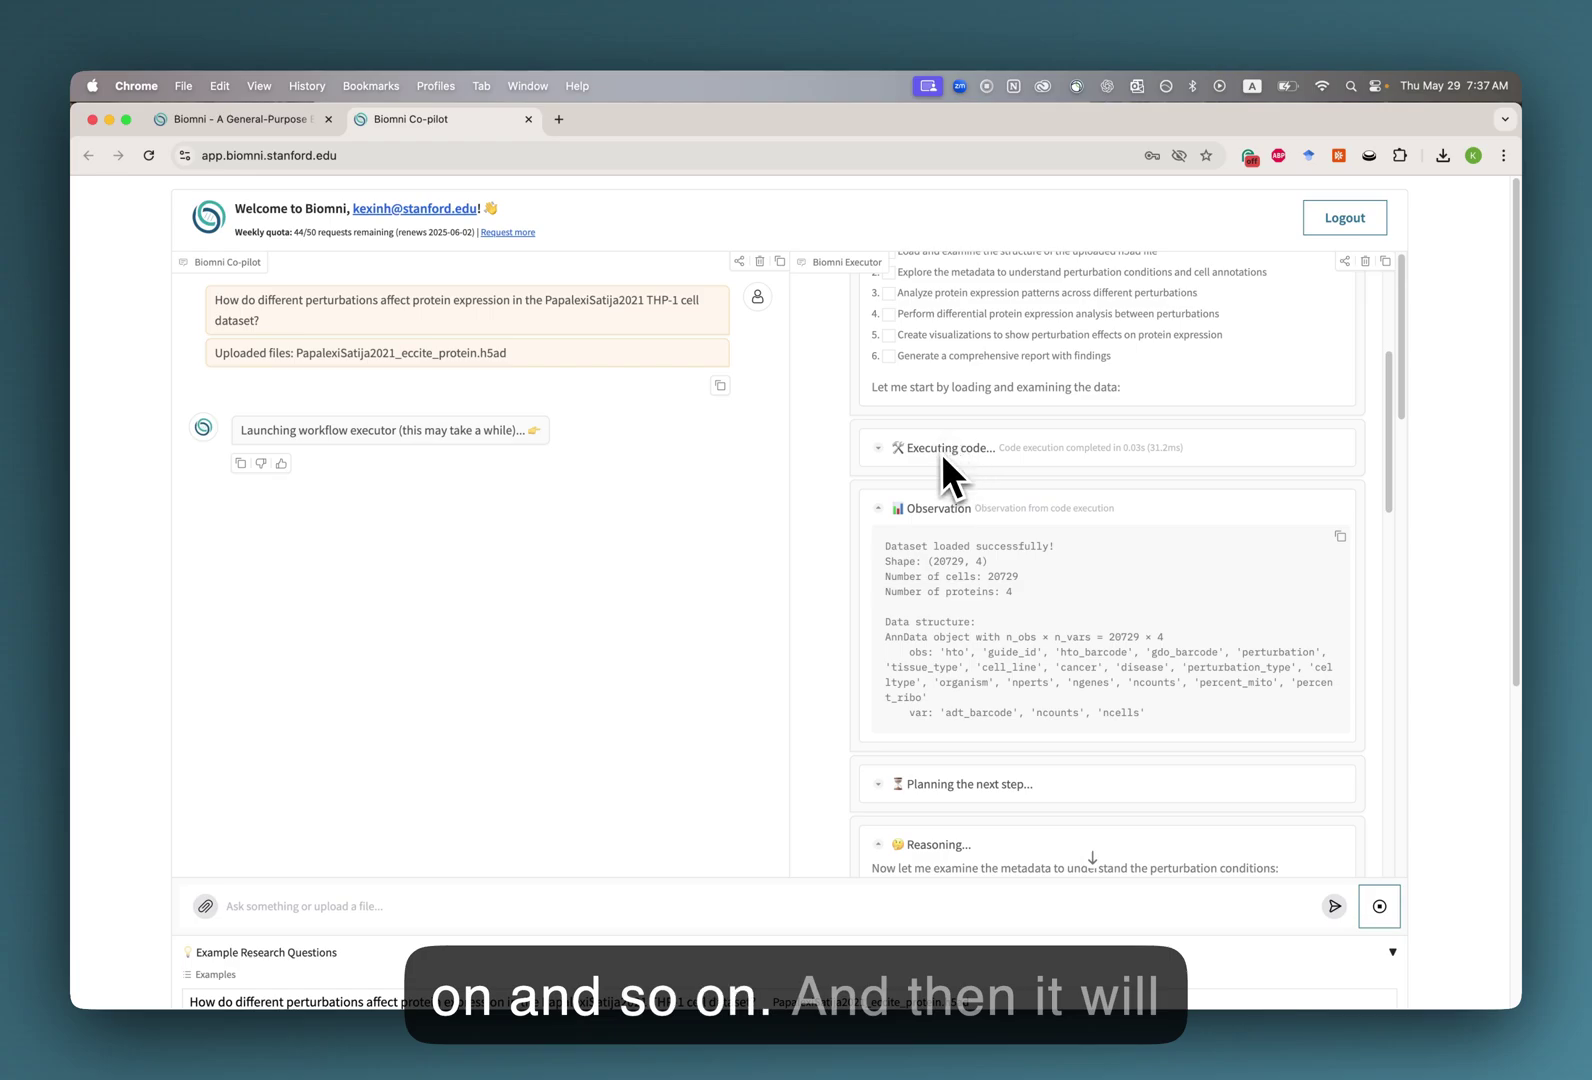
{"action": "scroll", "coordinate": [944, 445], "scroll_direction": "up", "scroll_amount": 3}
{"action": "scroll", "coordinate": [965, 515], "scroll_direction": "down", "scroll_amount": 4}
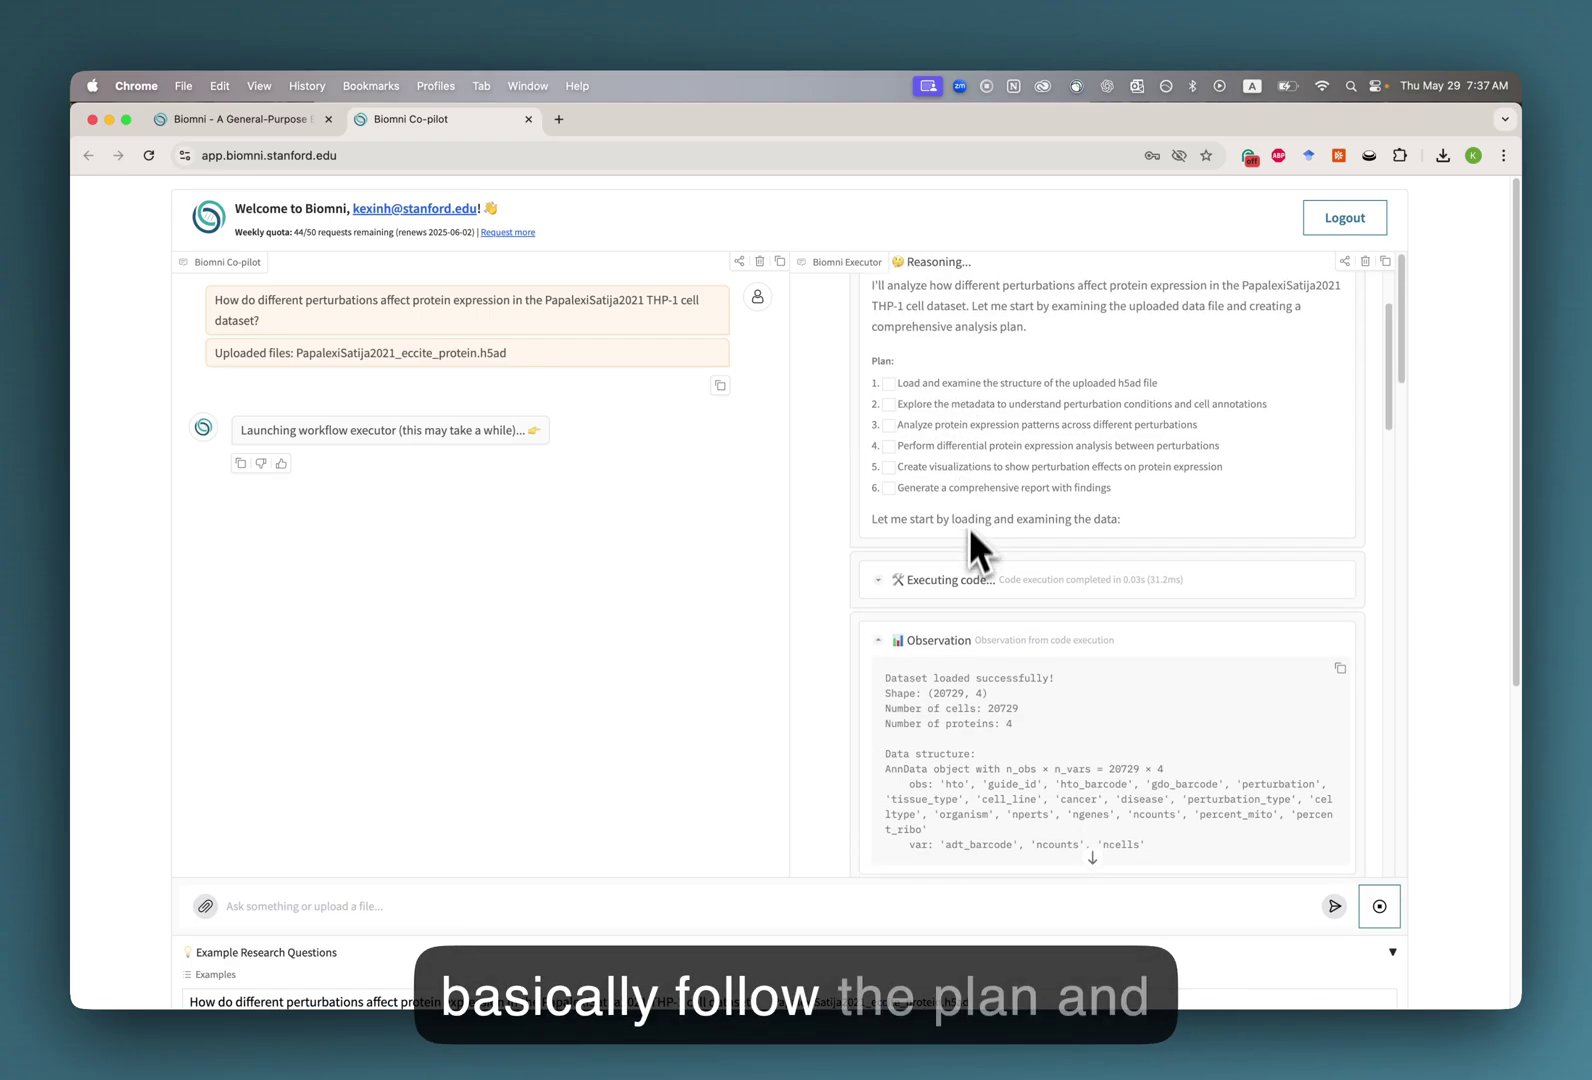
Inspect the data-loading code and its dataset loading output.
{"action": "left_click", "coordinate": [950, 427]}
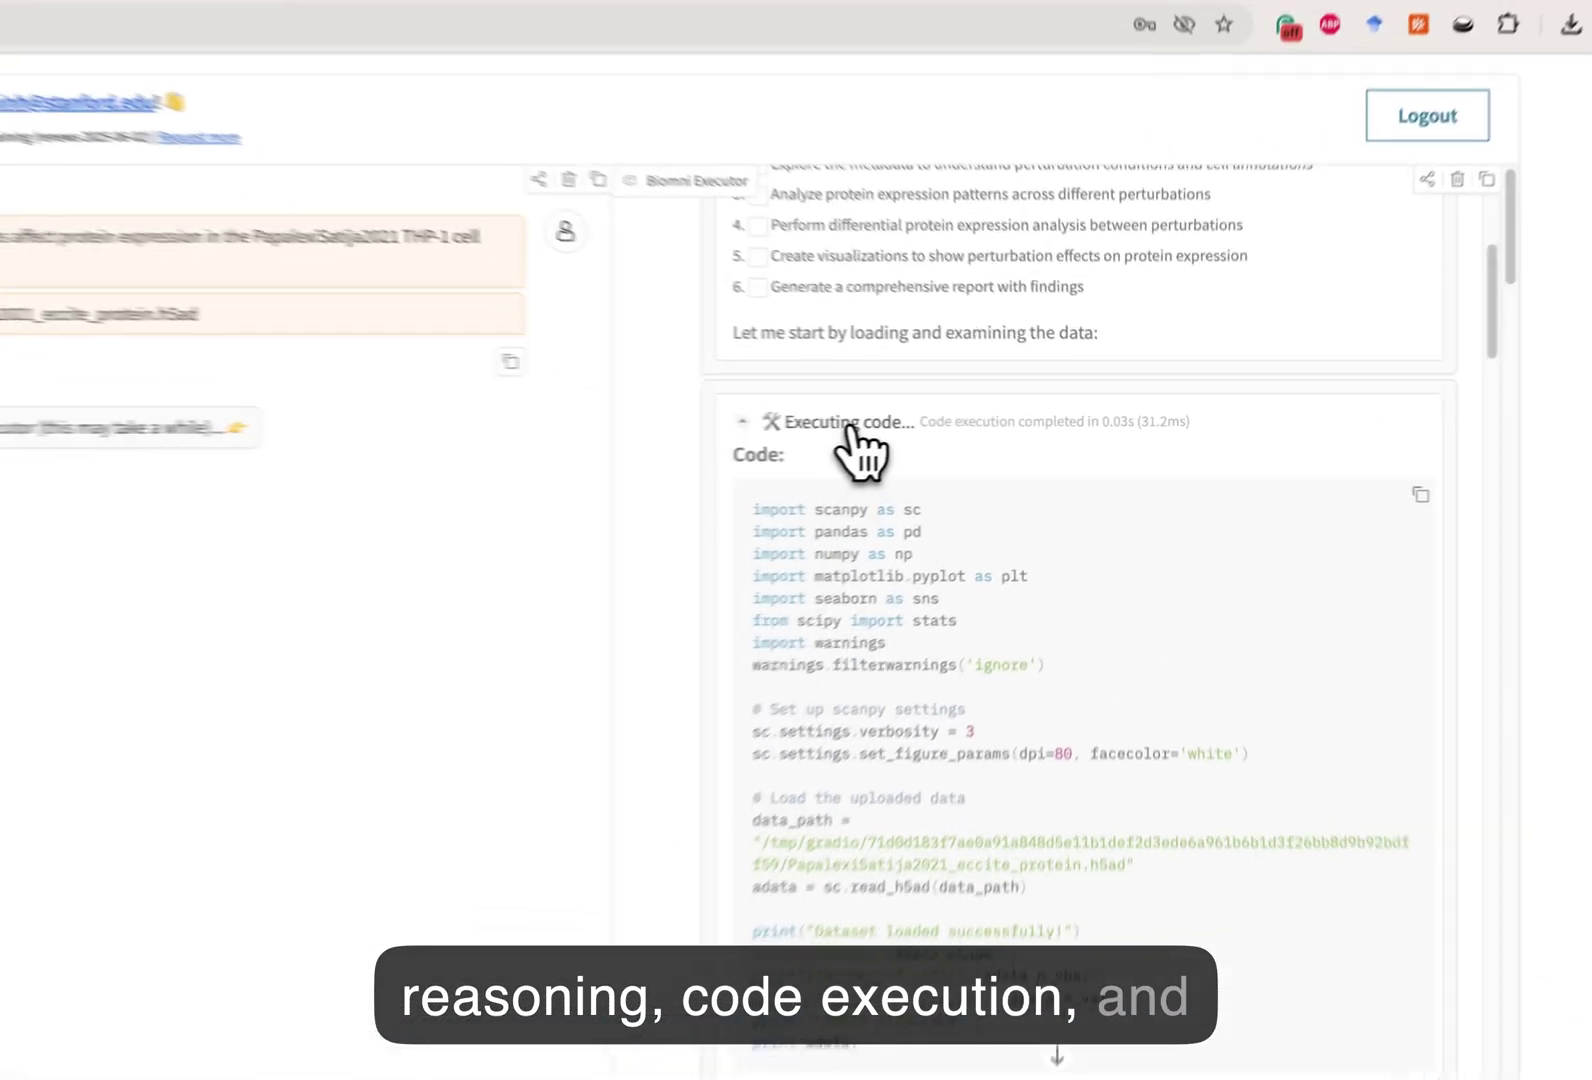
{"action": "left_click", "coordinate": [965, 427]}
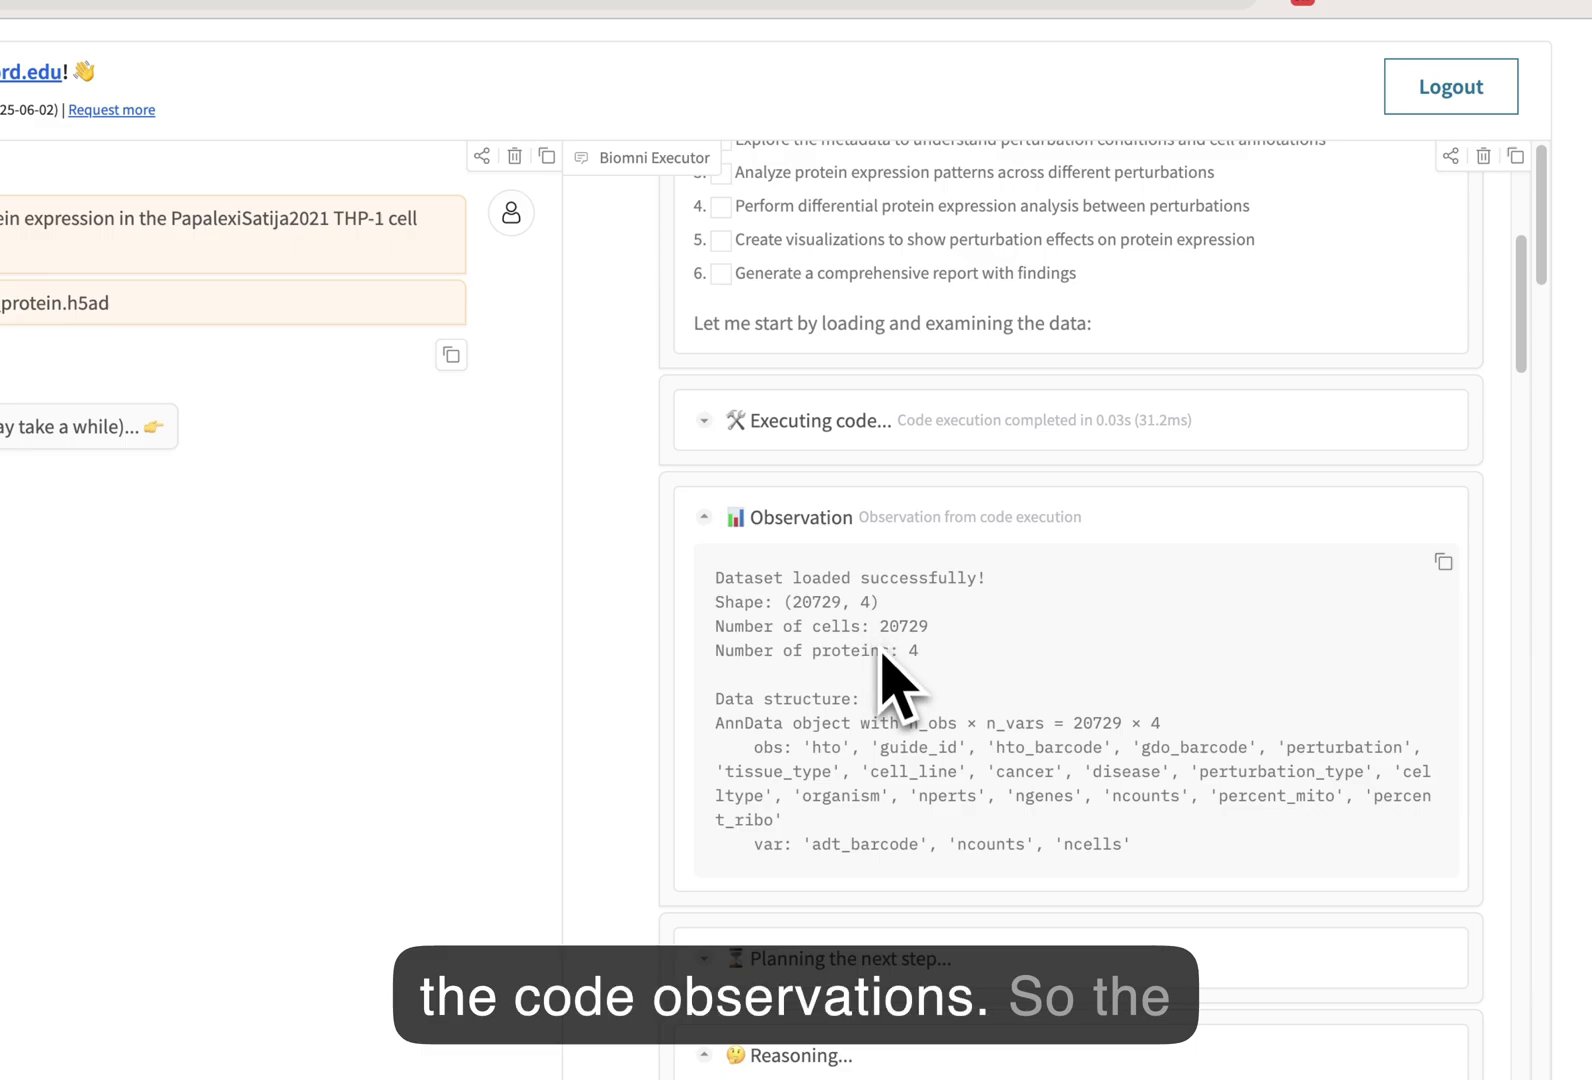
{"action": "left_click", "coordinate": [855, 428]}
{"action": "scroll", "coordinate": [920, 575], "scroll_direction": "down", "scroll_amount": 1}
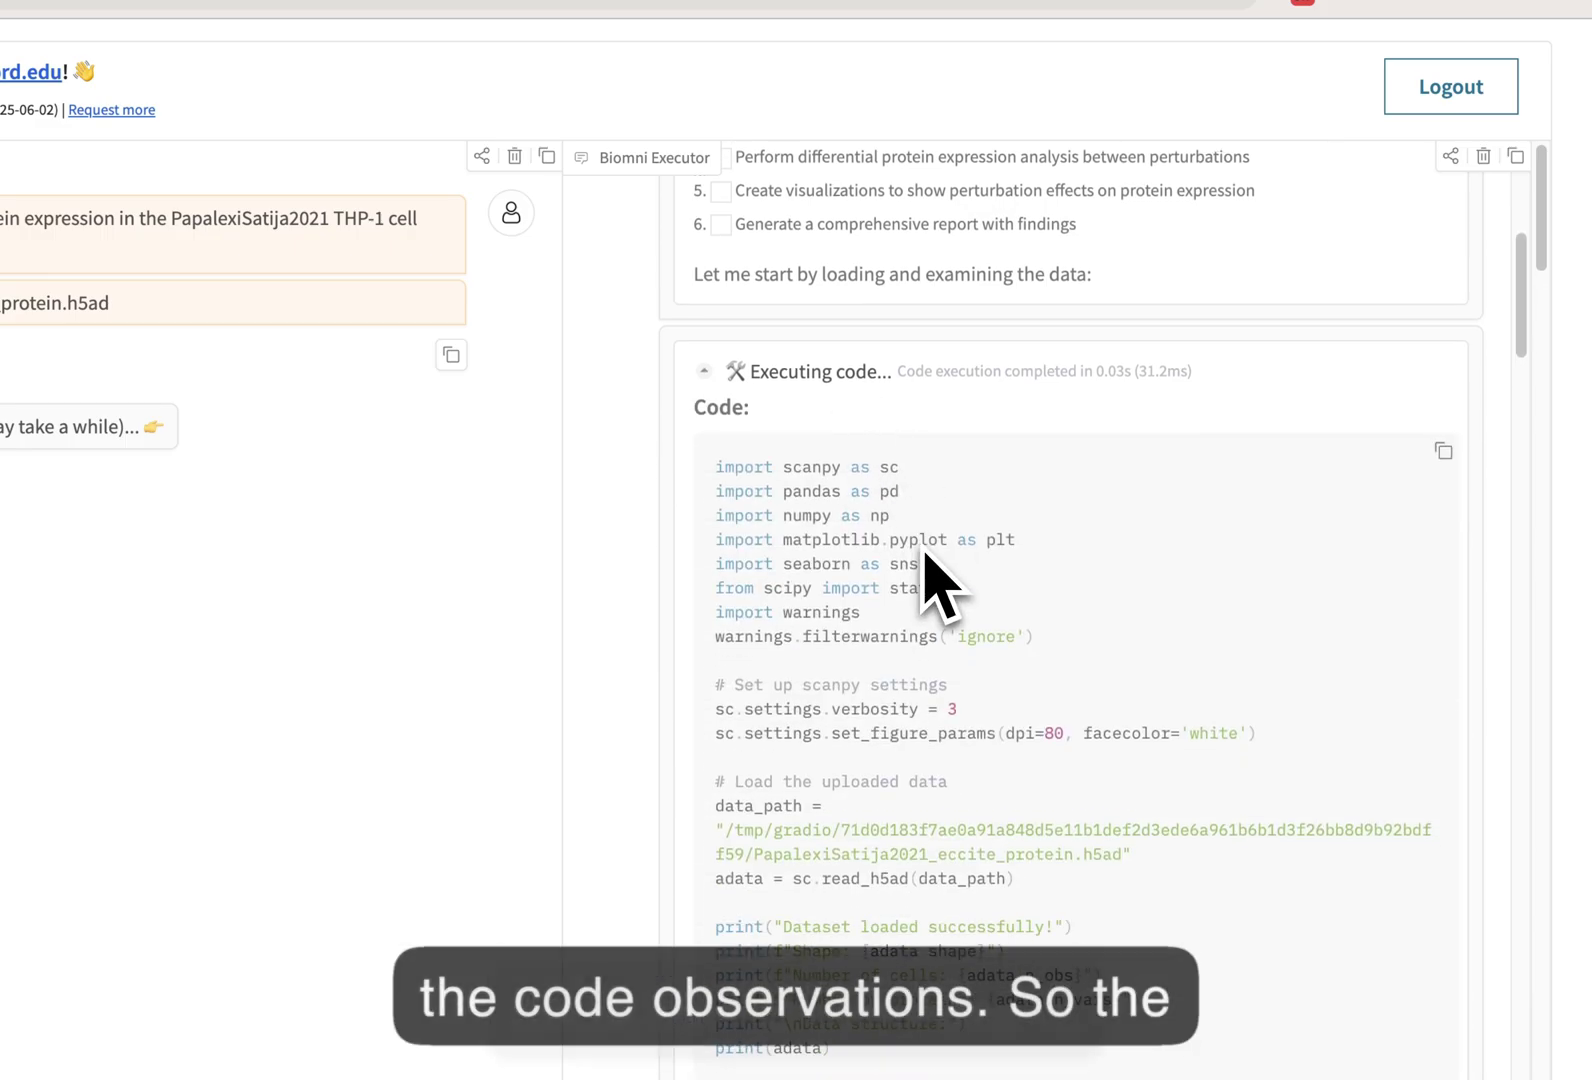
{"action": "left_click", "coordinate": [832, 385]}
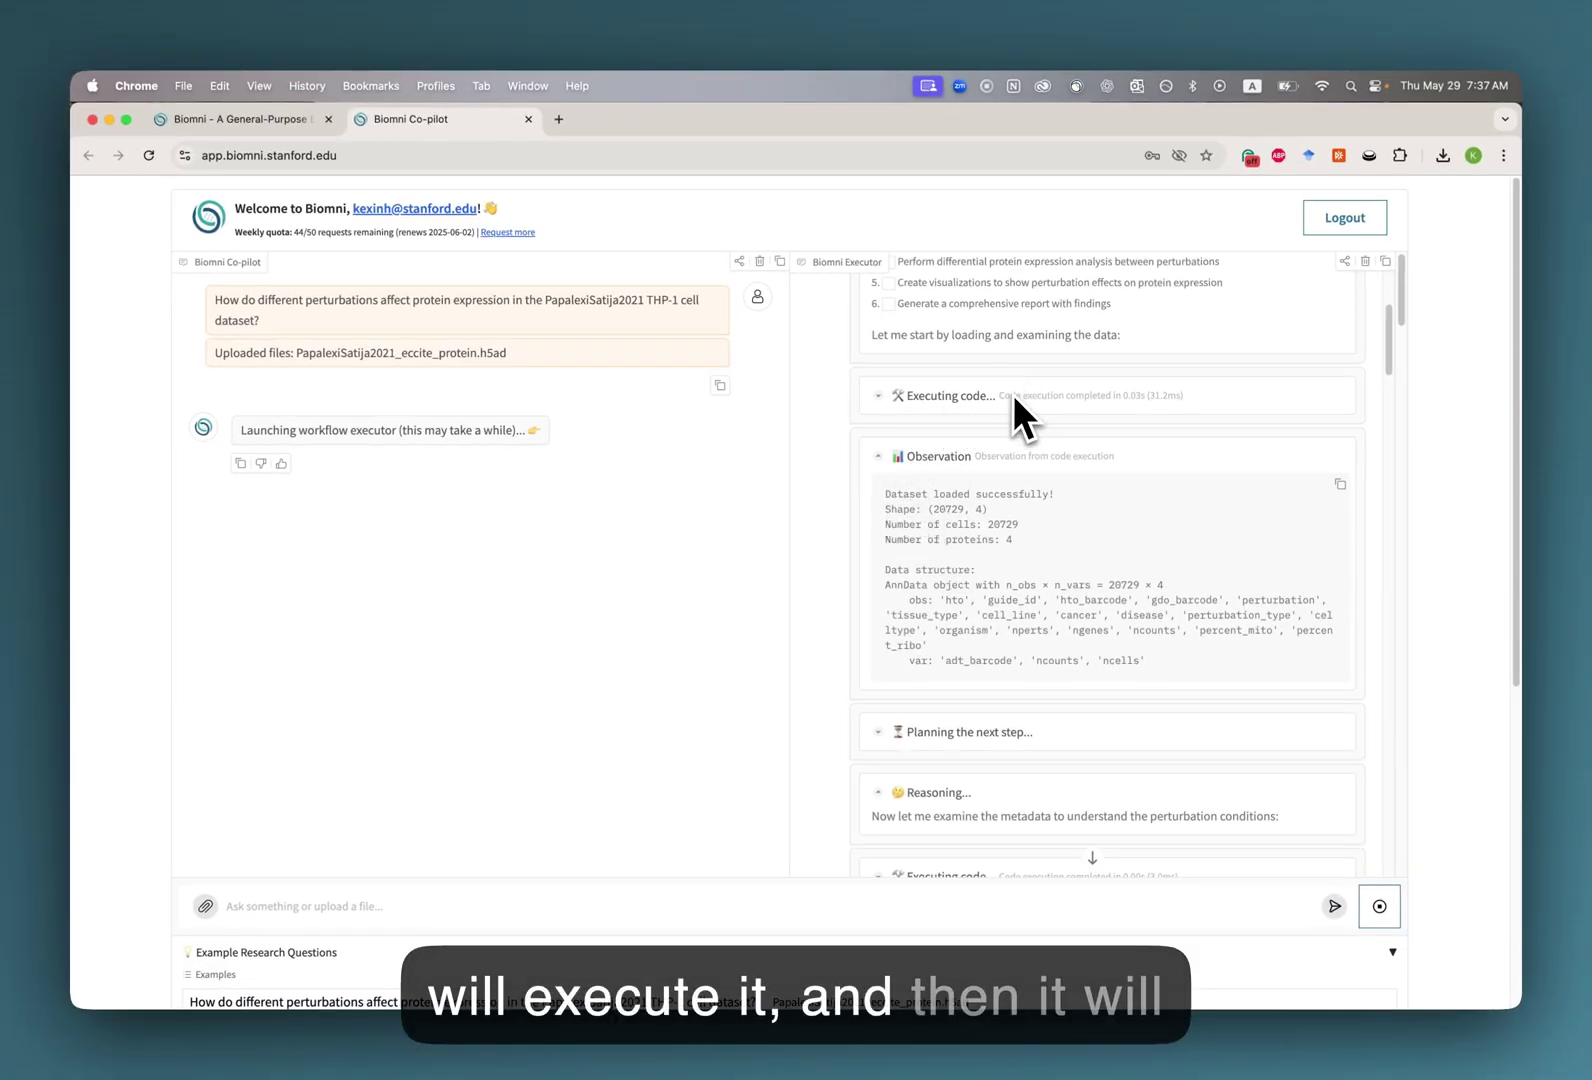
{"action": "left_click_drag", "start_coordinate": [886, 494], "coordinate": [1188, 681]}
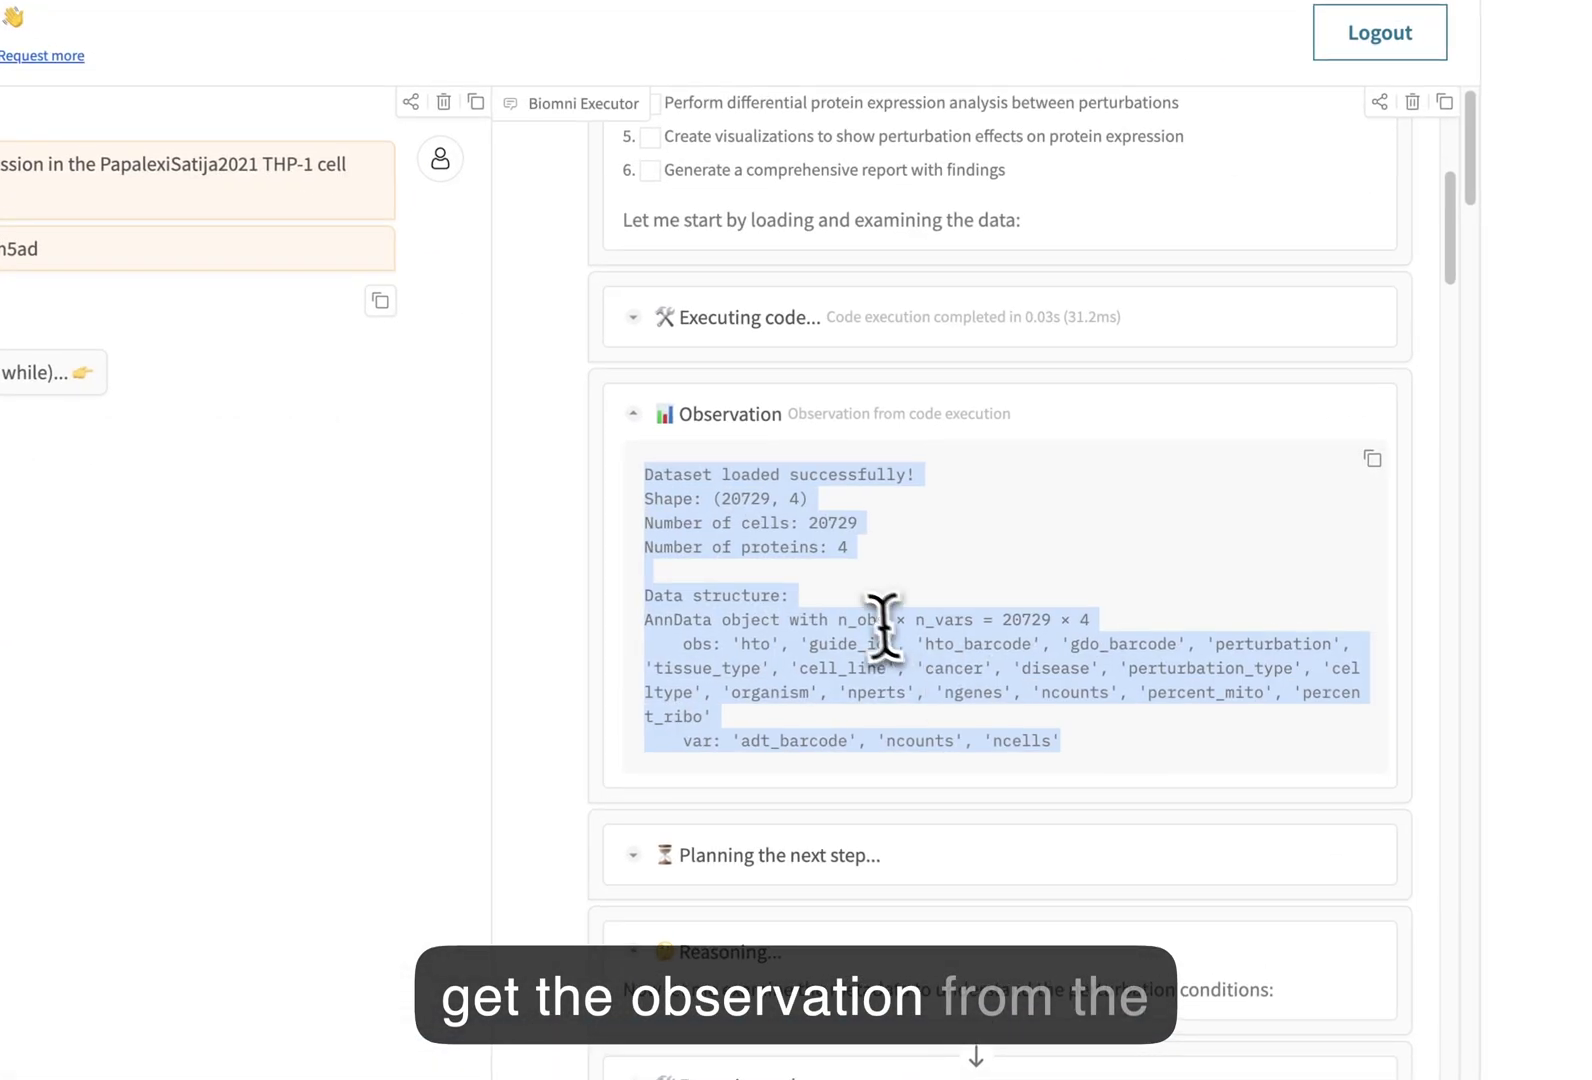
{"action": "left_click", "coordinate": [1023, 530]}
{"action": "scroll", "coordinate": [780, 560], "scroll_direction": "down", "scroll_amount": 6}
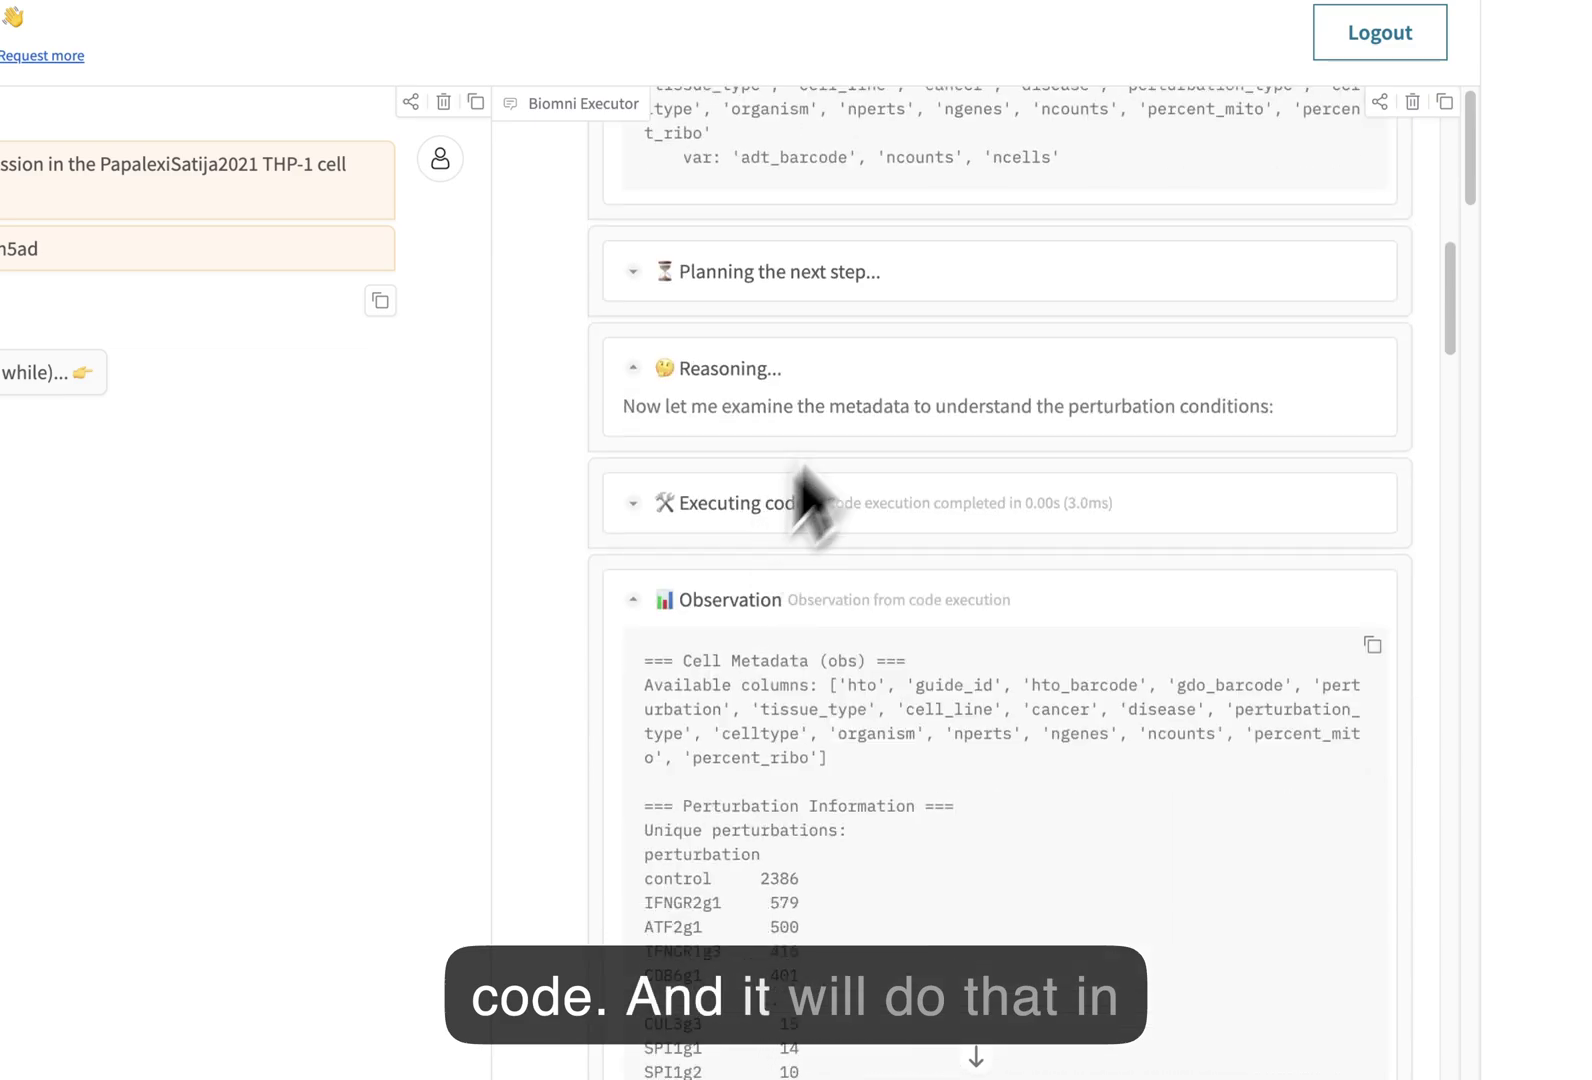
{"action": "scroll", "coordinate": [875, 370], "scroll_direction": "down", "scroll_amount": 2}
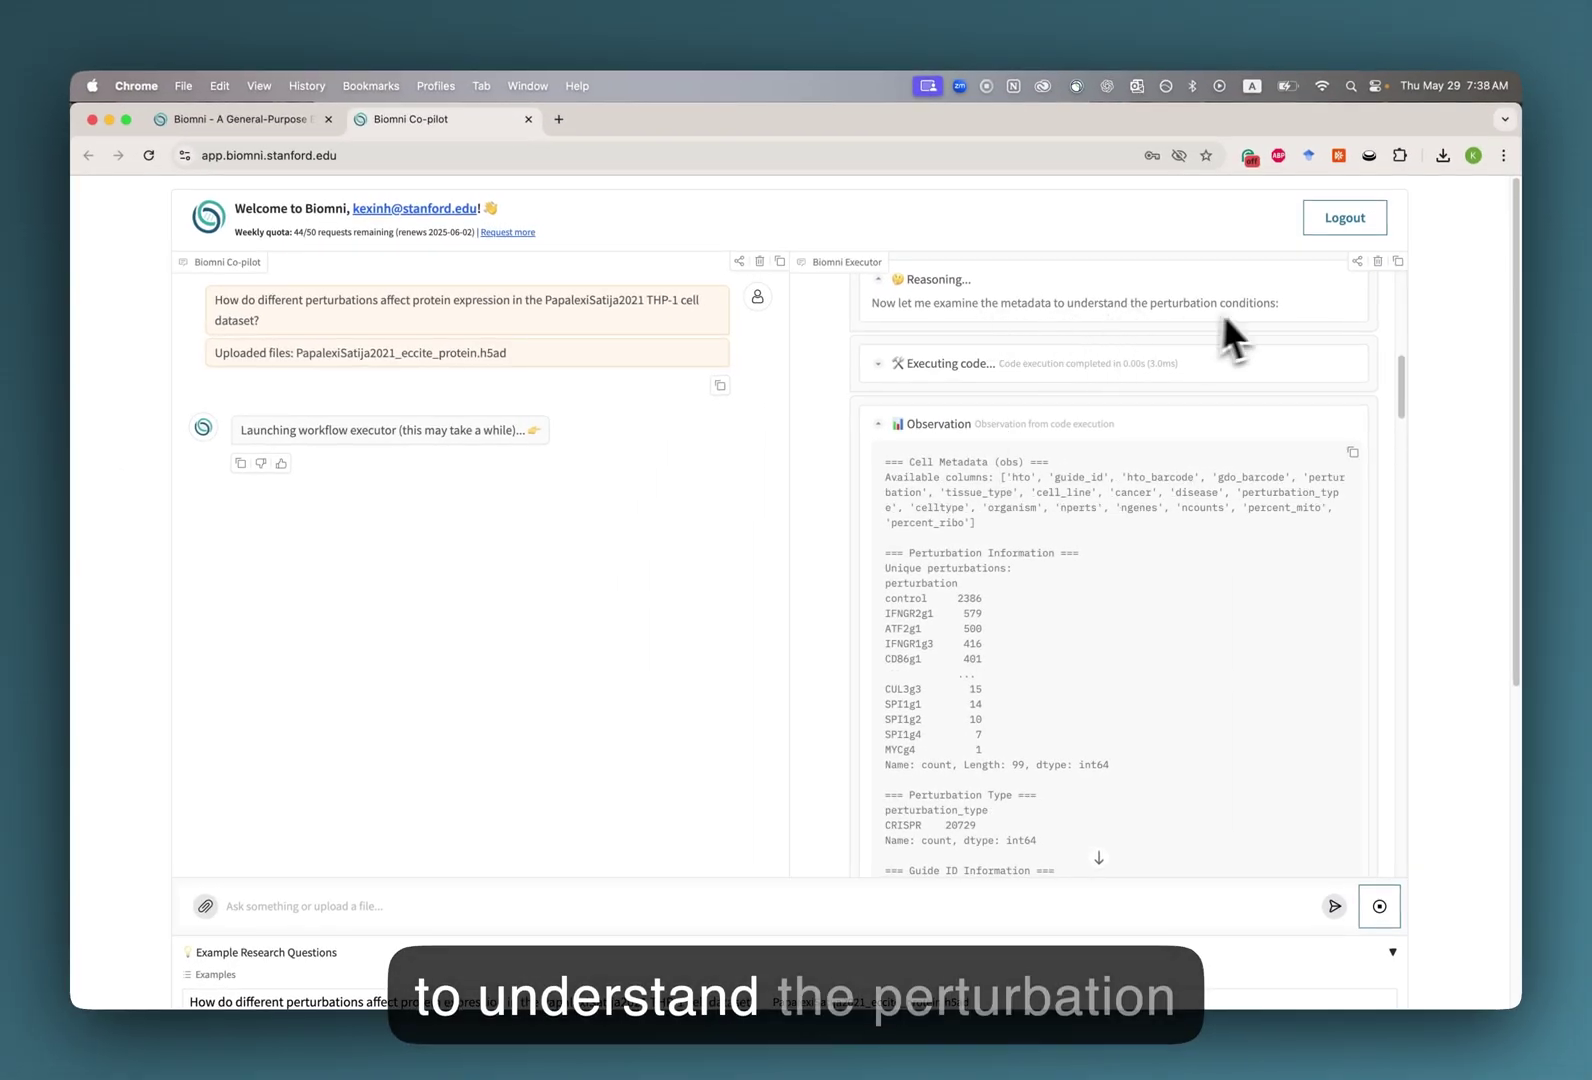
{"action": "scroll", "coordinate": [961, 432], "scroll_direction": "down", "scroll_amount": 5}
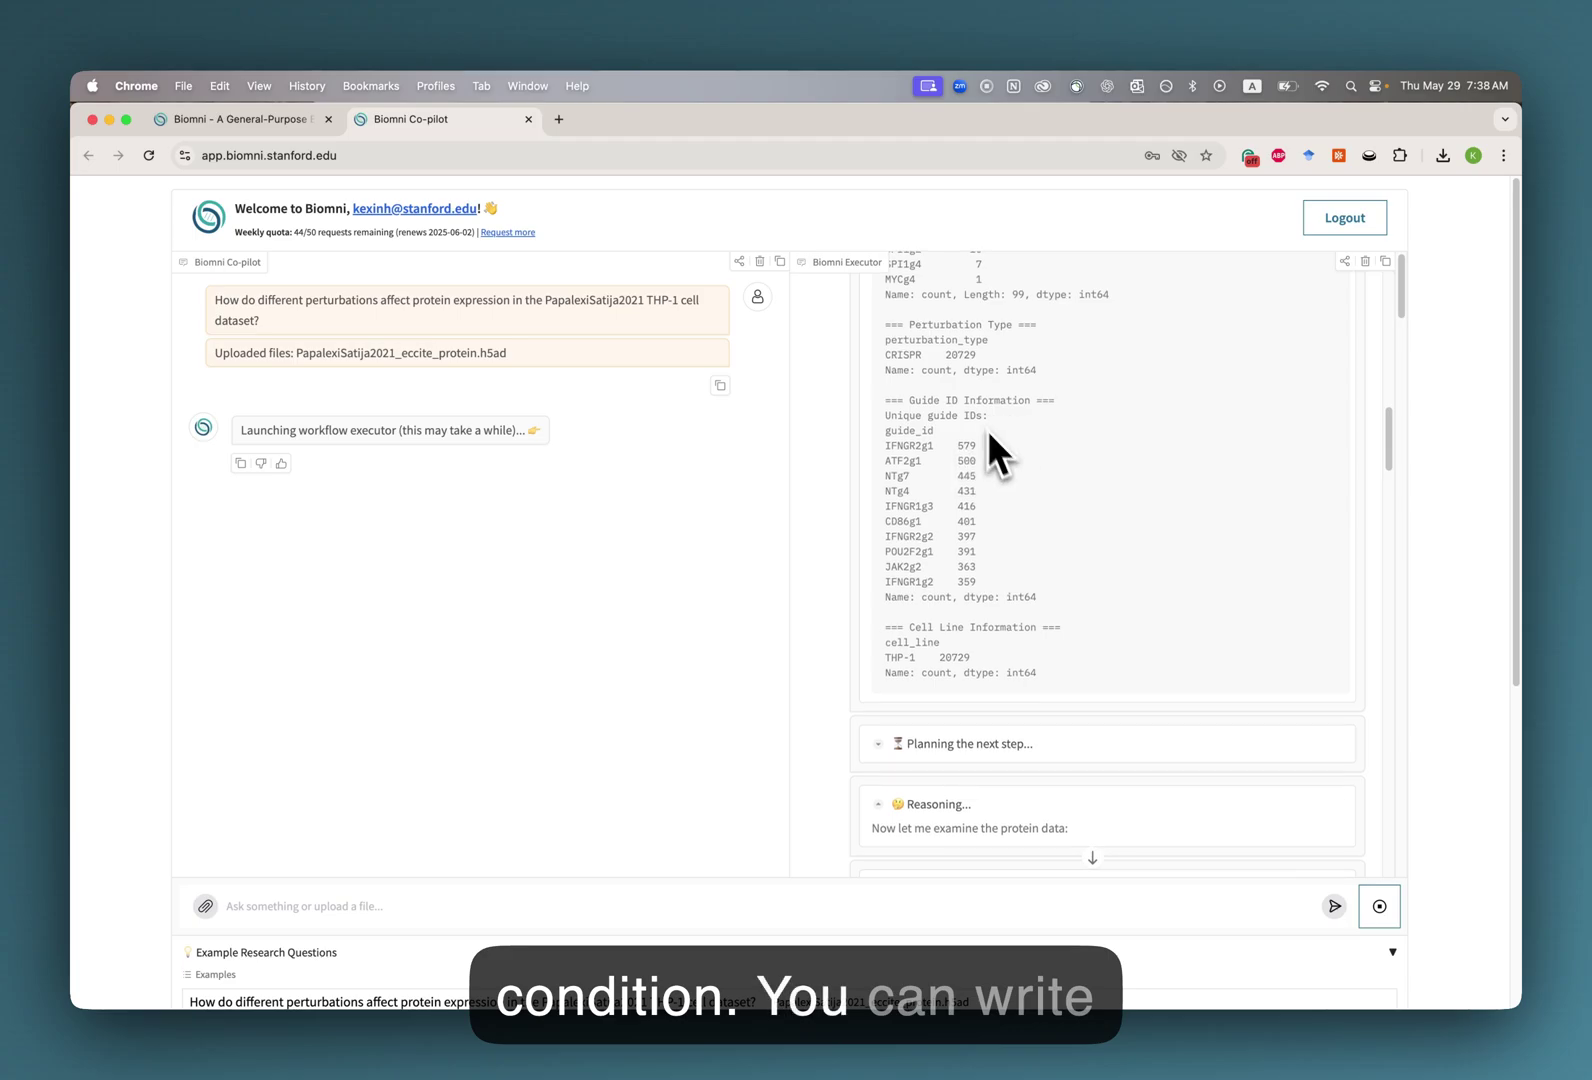
{"action": "scroll", "coordinate": [985, 433], "scroll_direction": "up", "scroll_amount": 6}
Review the metadata exploration code as the run continues.
{"action": "left_click", "coordinate": [935, 437]}
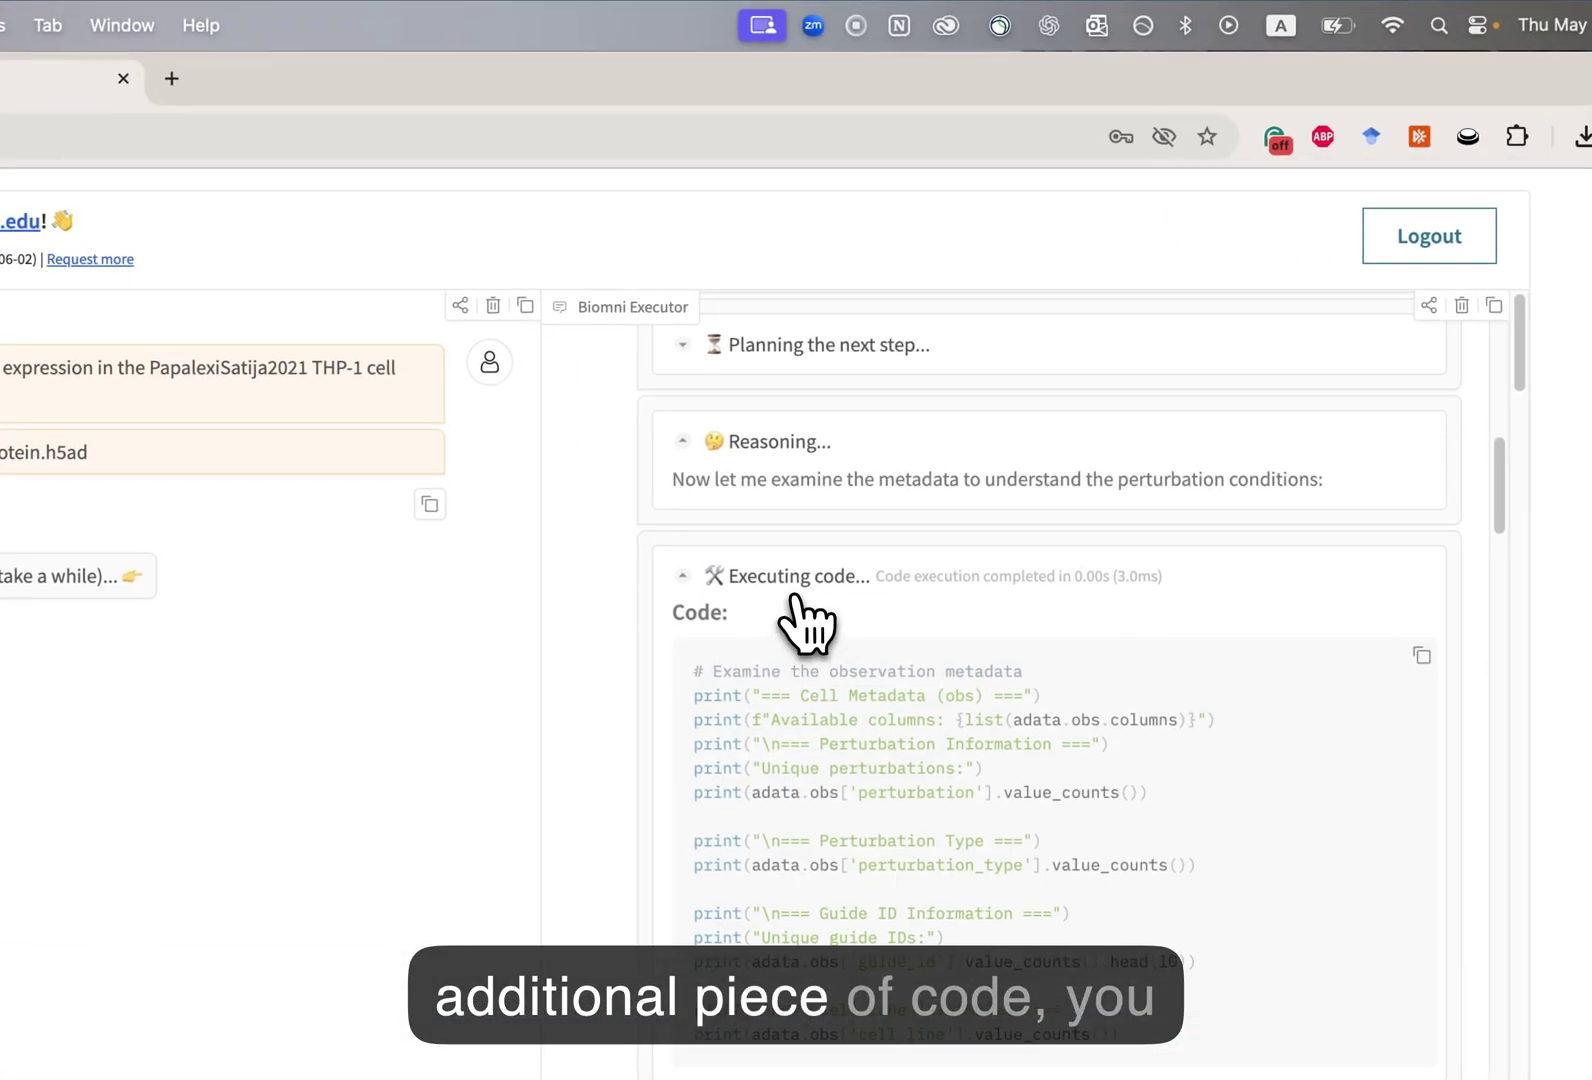
{"action": "left_click", "coordinate": [797, 598]}
{"action": "scroll", "coordinate": [810, 645], "scroll_direction": "down", "scroll_amount": 3}
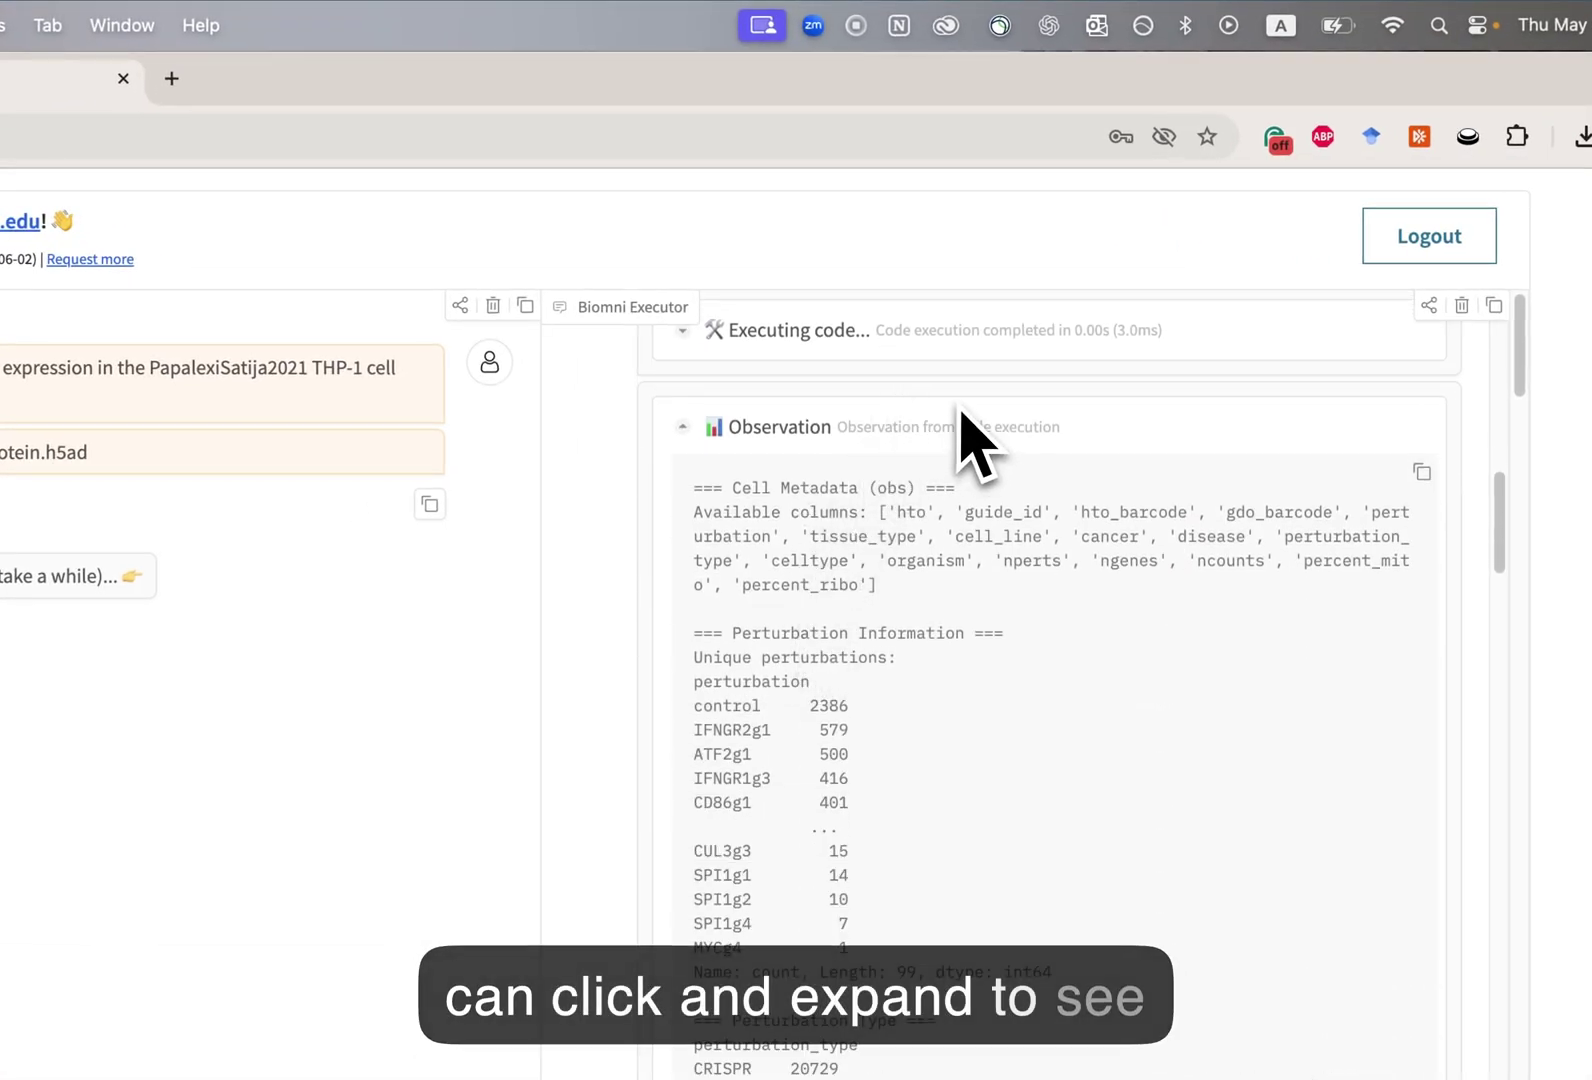
{"action": "scroll", "coordinate": [832, 594], "scroll_direction": "down", "scroll_amount": 4}
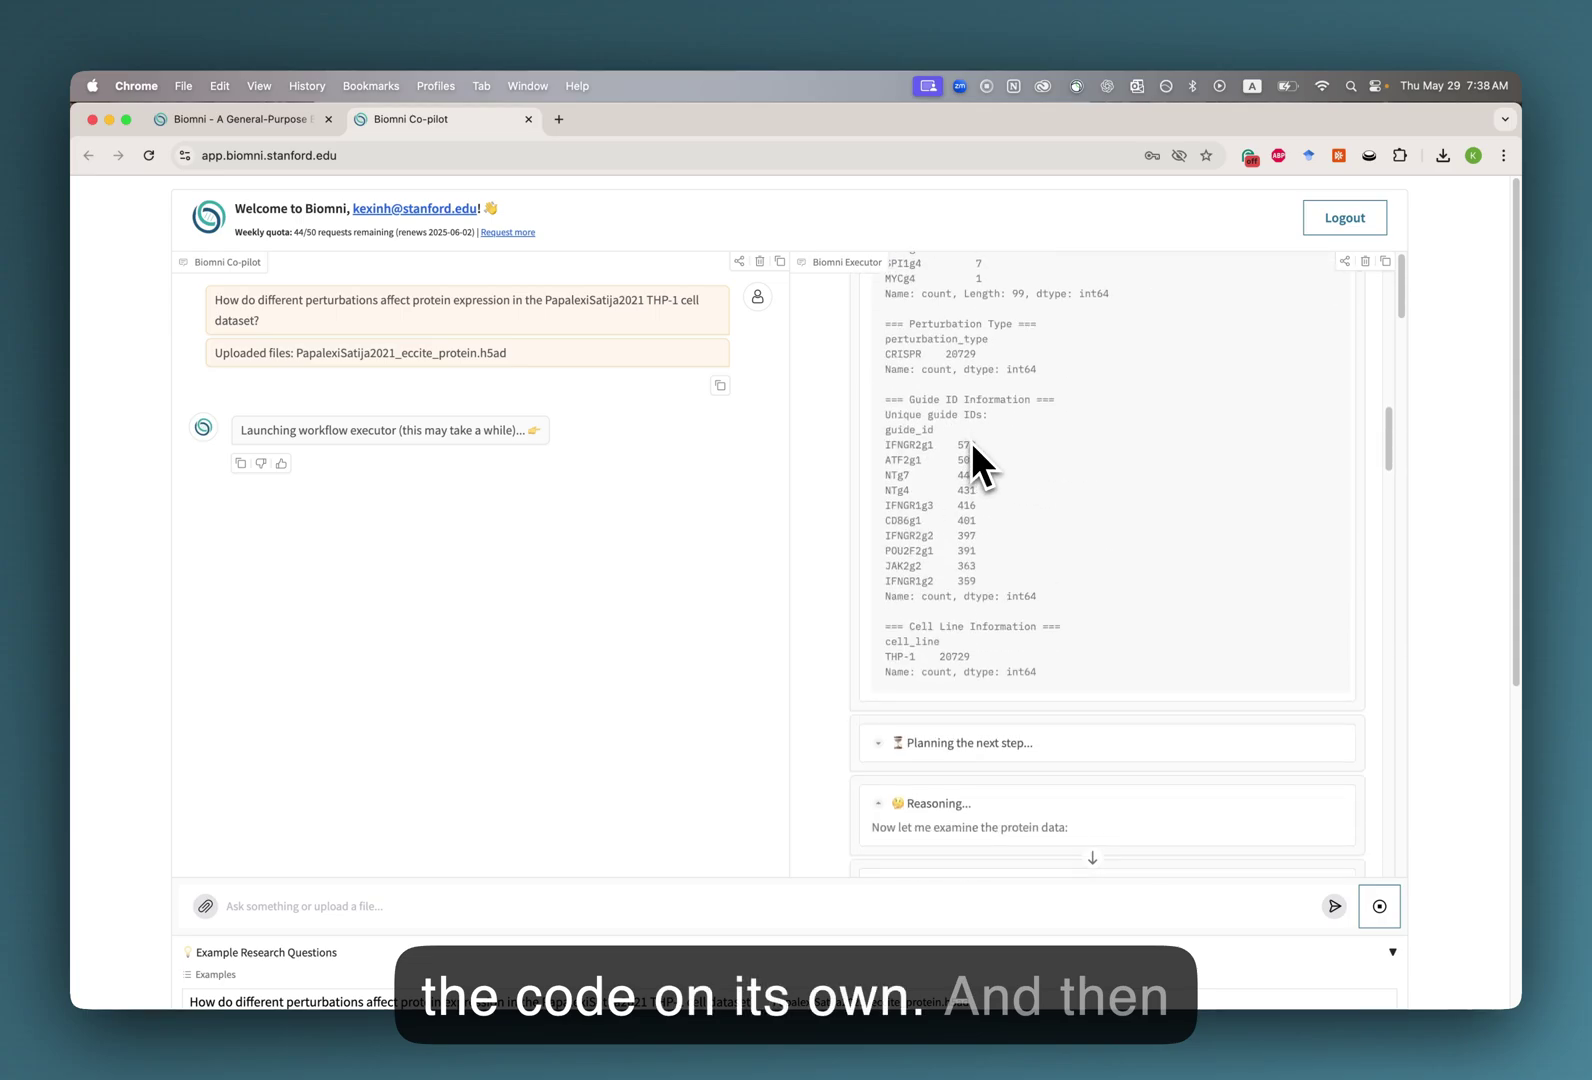
{"action": "scroll", "coordinate": [971, 442], "scroll_direction": "down", "scroll_amount": 6}
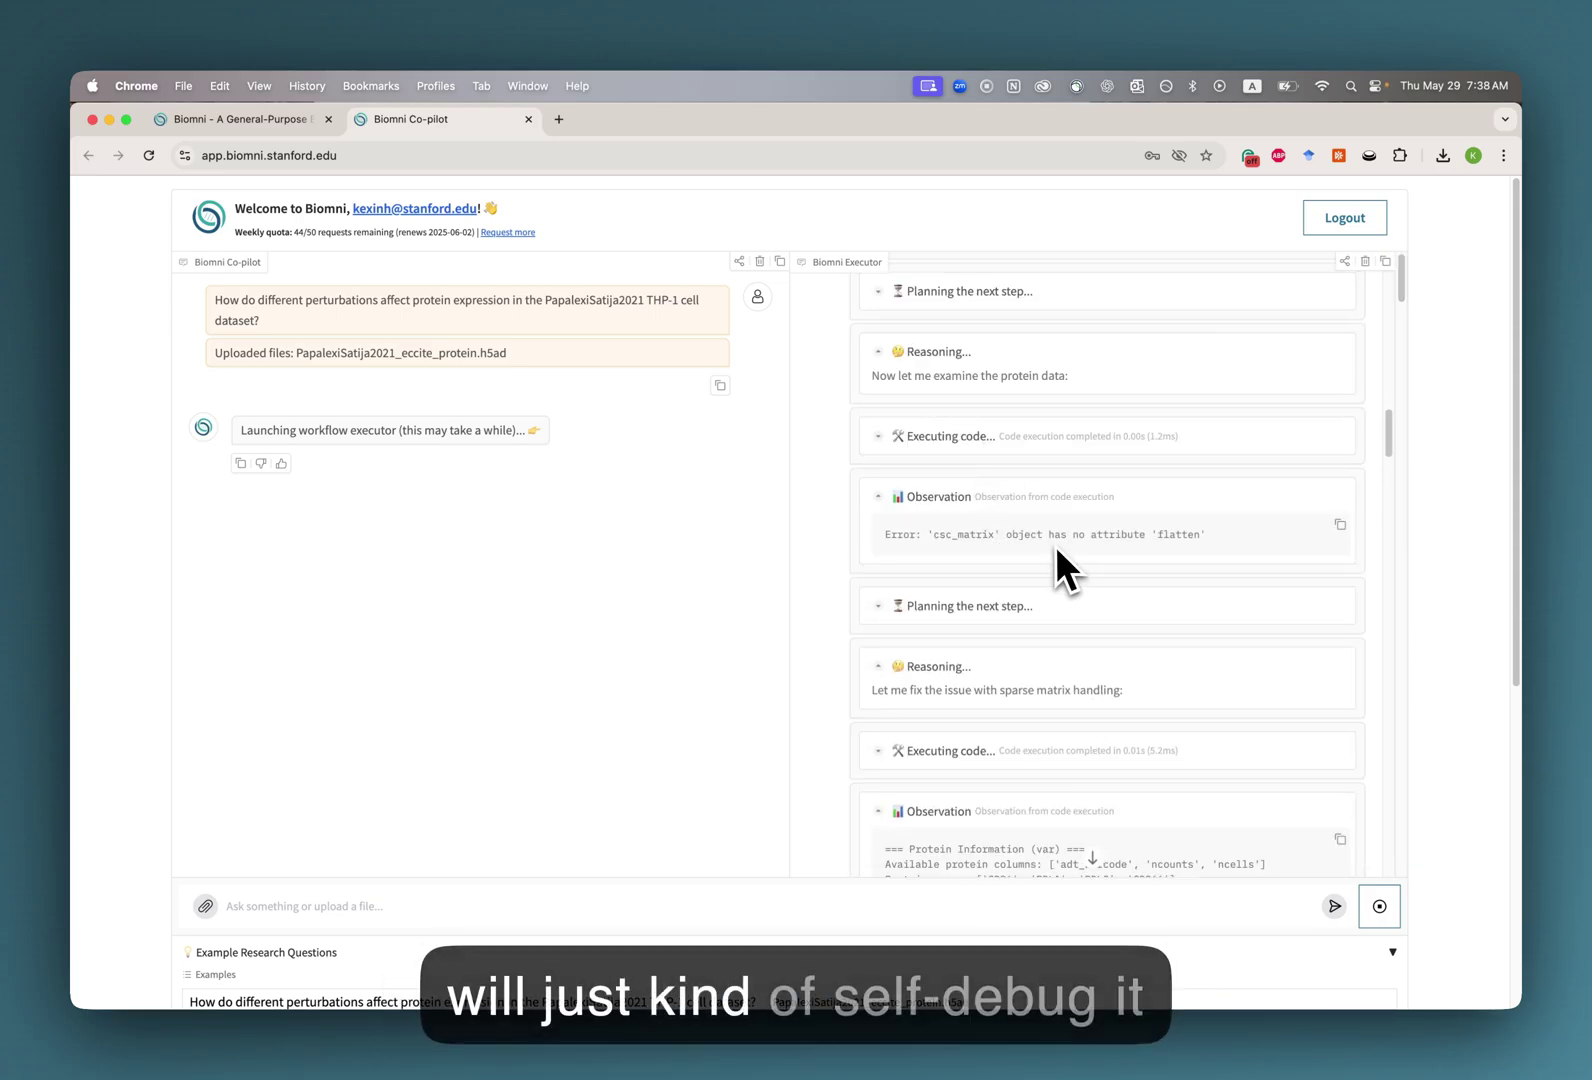
{"action": "scroll", "coordinate": [1042, 552], "scroll_direction": "down", "scroll_amount": 5}
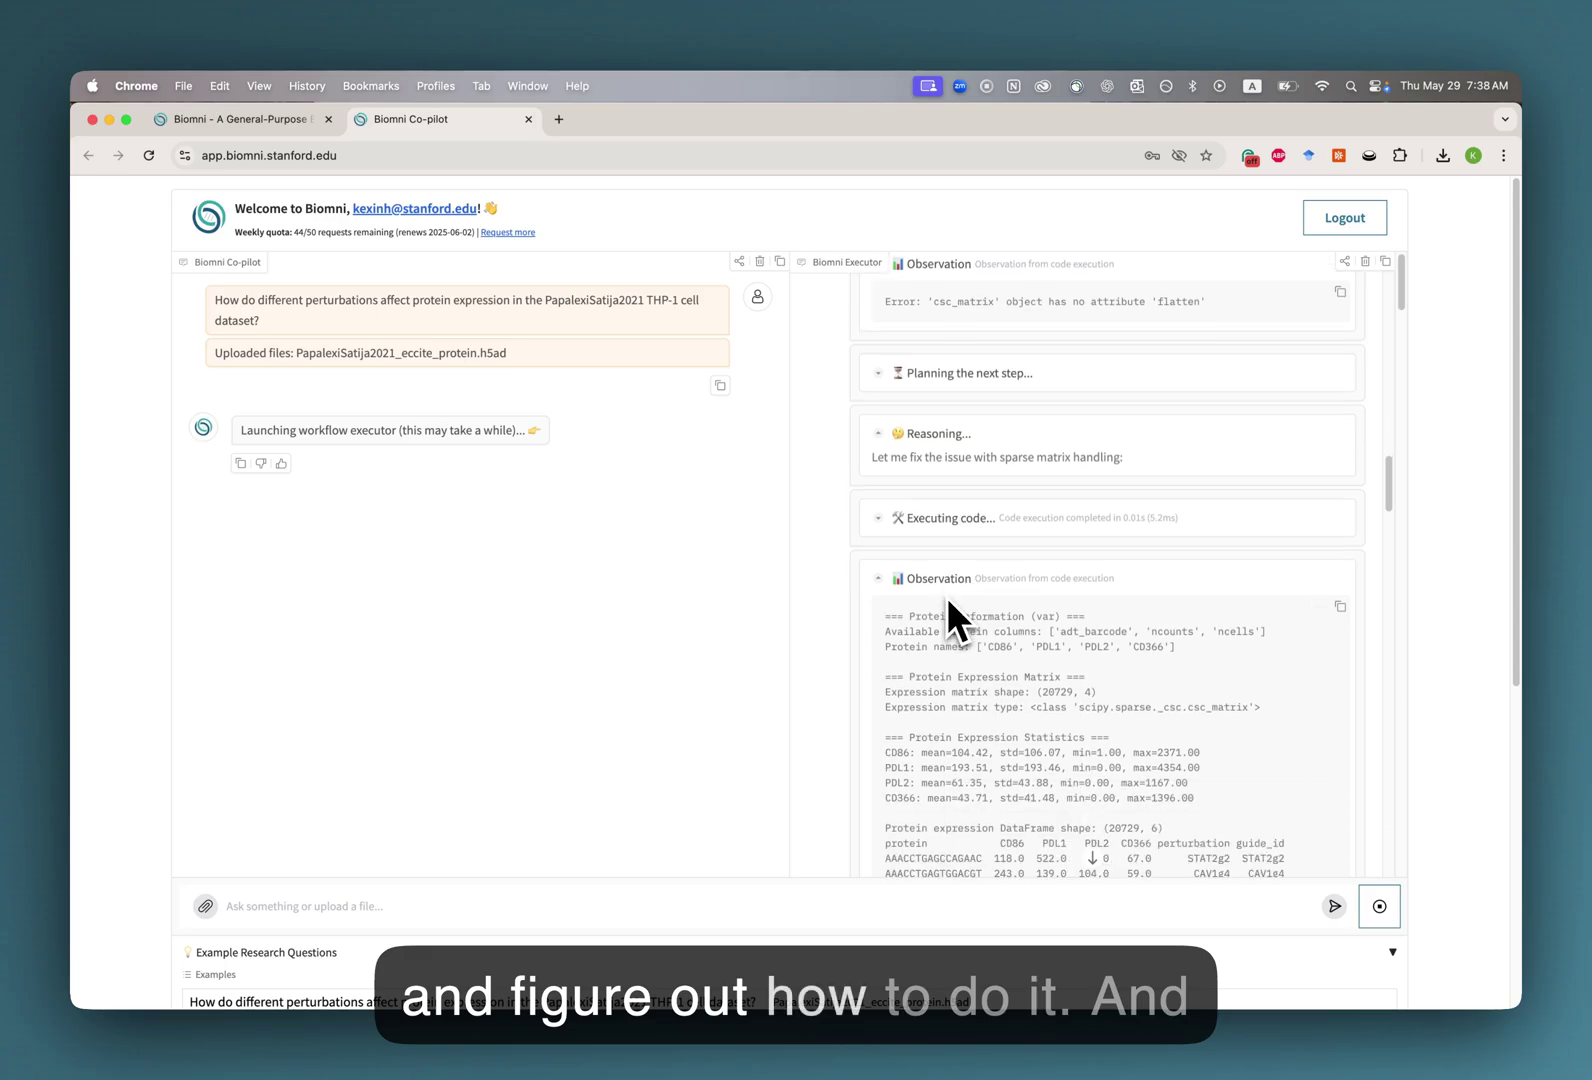
{"action": "scroll", "coordinate": [961, 563], "scroll_direction": "down", "scroll_amount": 4}
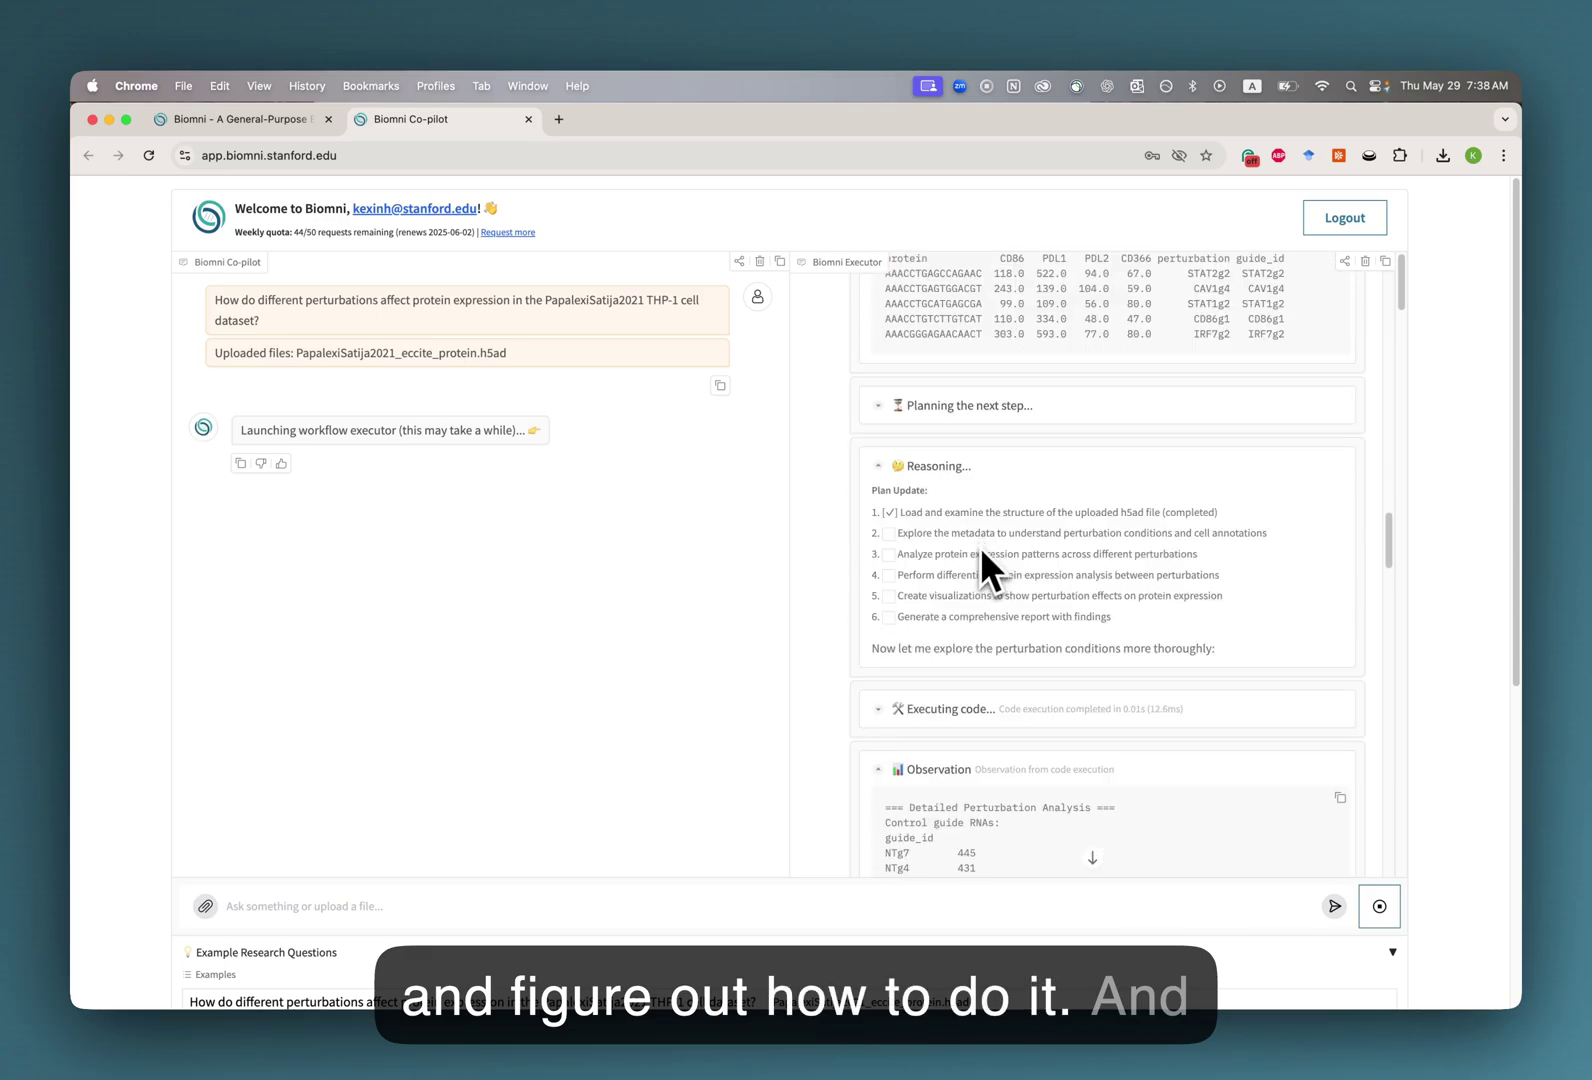
Check the completed plan items and reach the protein_expression_overview.png heatmap preview.
{"action": "left_click_drag", "start_coordinate": [901, 513], "coordinate": [1255, 525]}
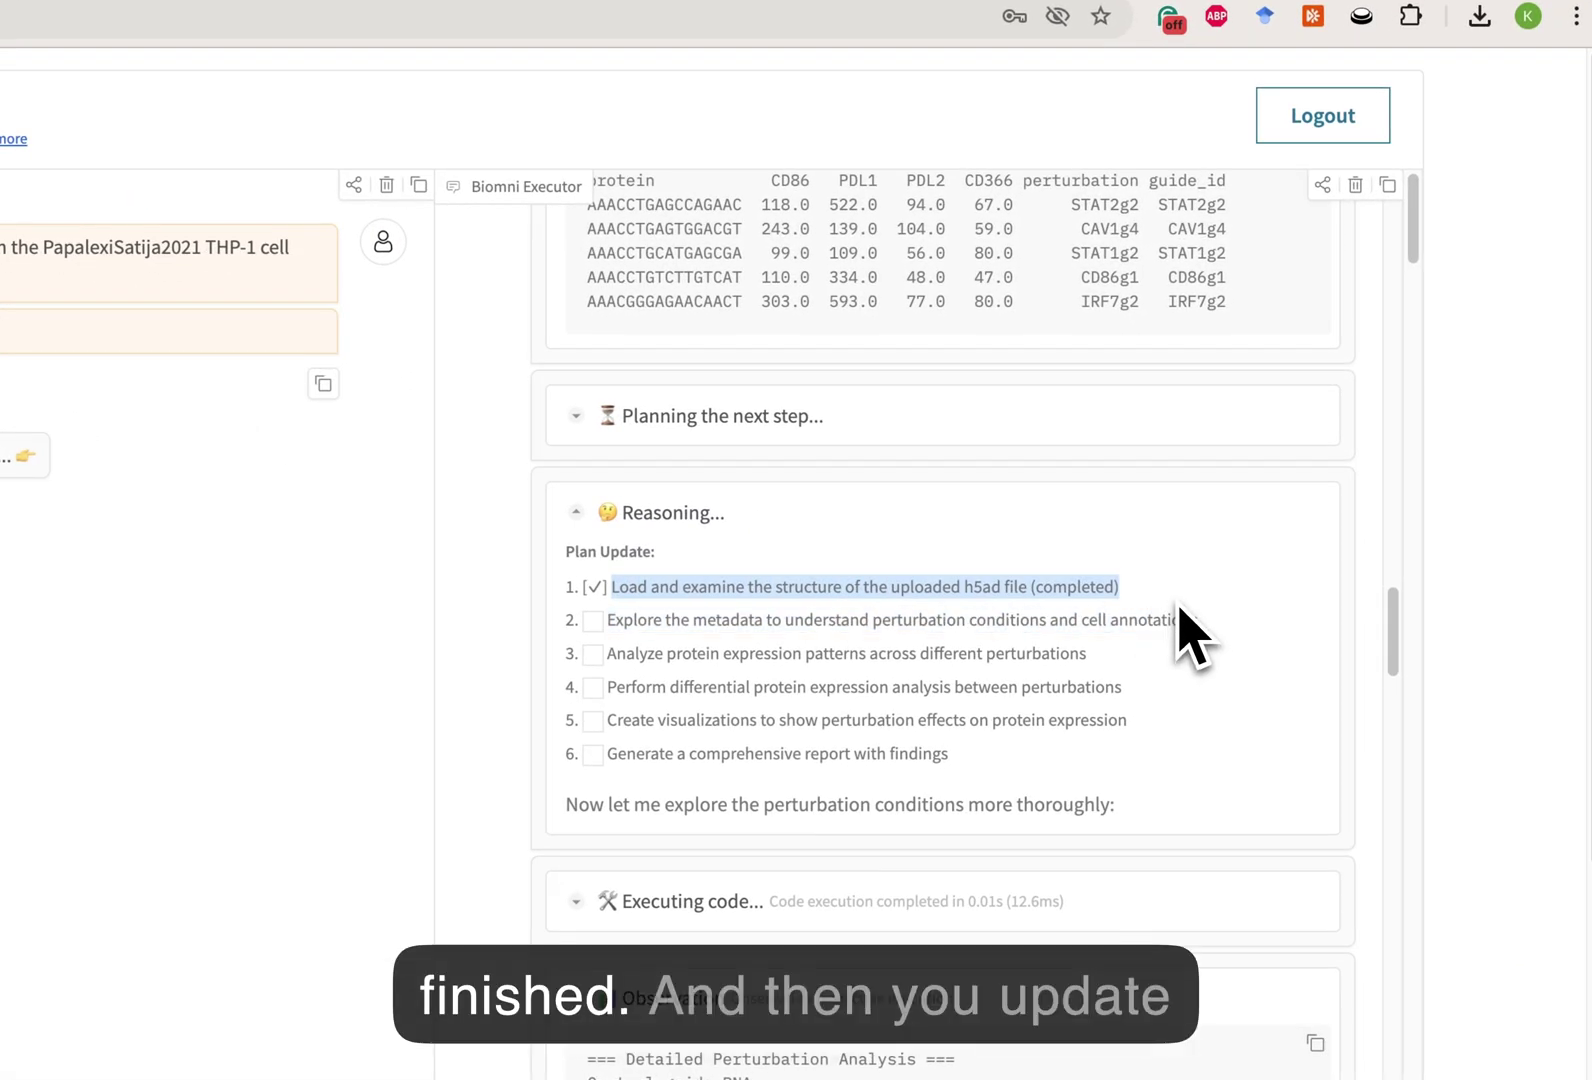
{"action": "left_click", "coordinate": [758, 620]}
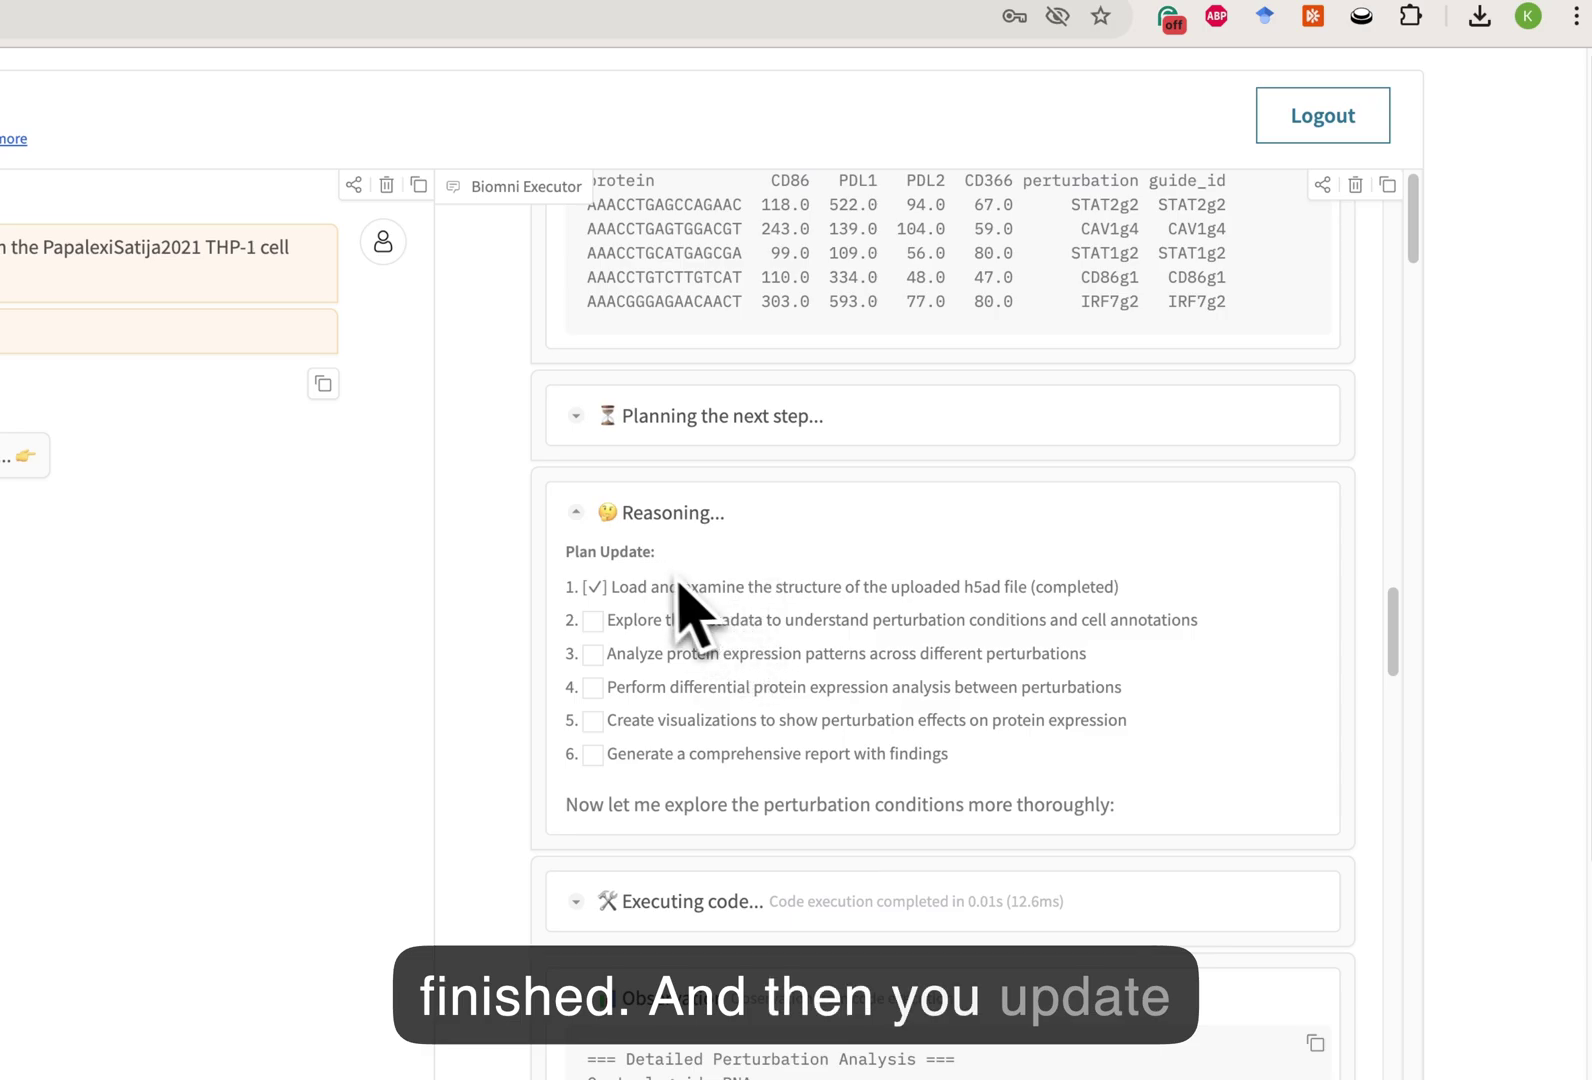
{"action": "left_click_drag", "start_coordinate": [607, 622], "coordinate": [1226, 636]}
{"action": "left_click", "coordinate": [1226, 636]}
{"action": "scroll", "coordinate": [775, 590], "scroll_direction": "down", "scroll_amount": 5}
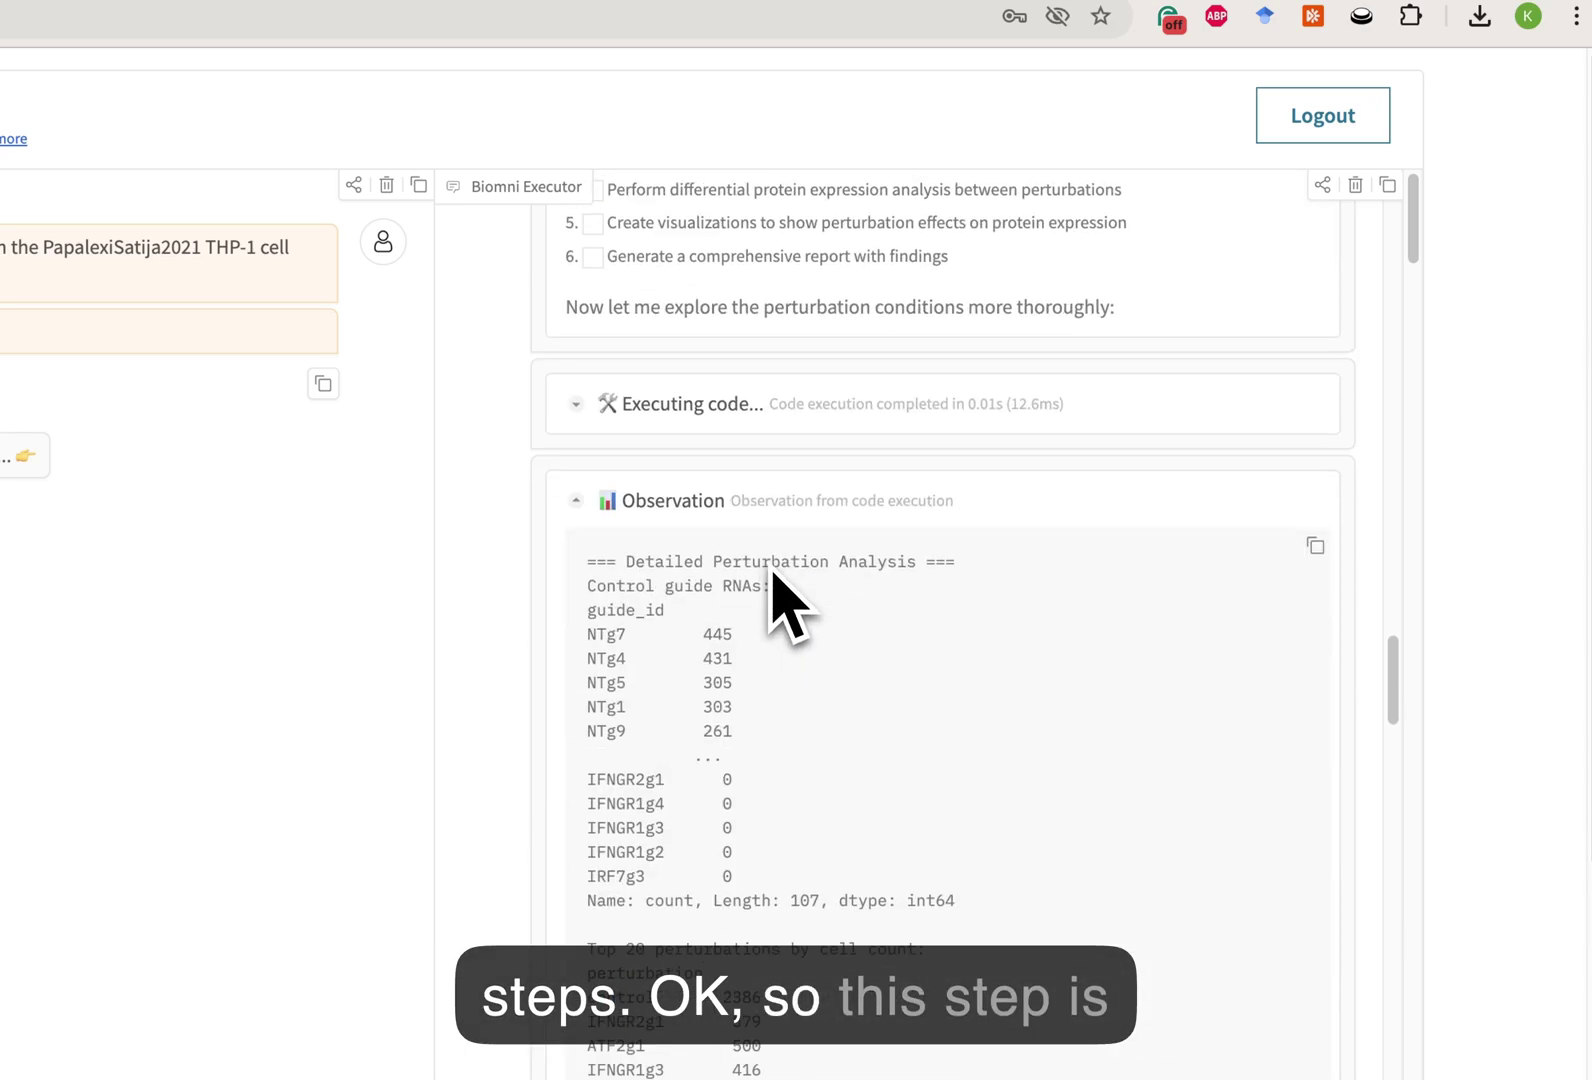
{"action": "scroll", "coordinate": [775, 590], "scroll_direction": "up", "scroll_amount": 2}
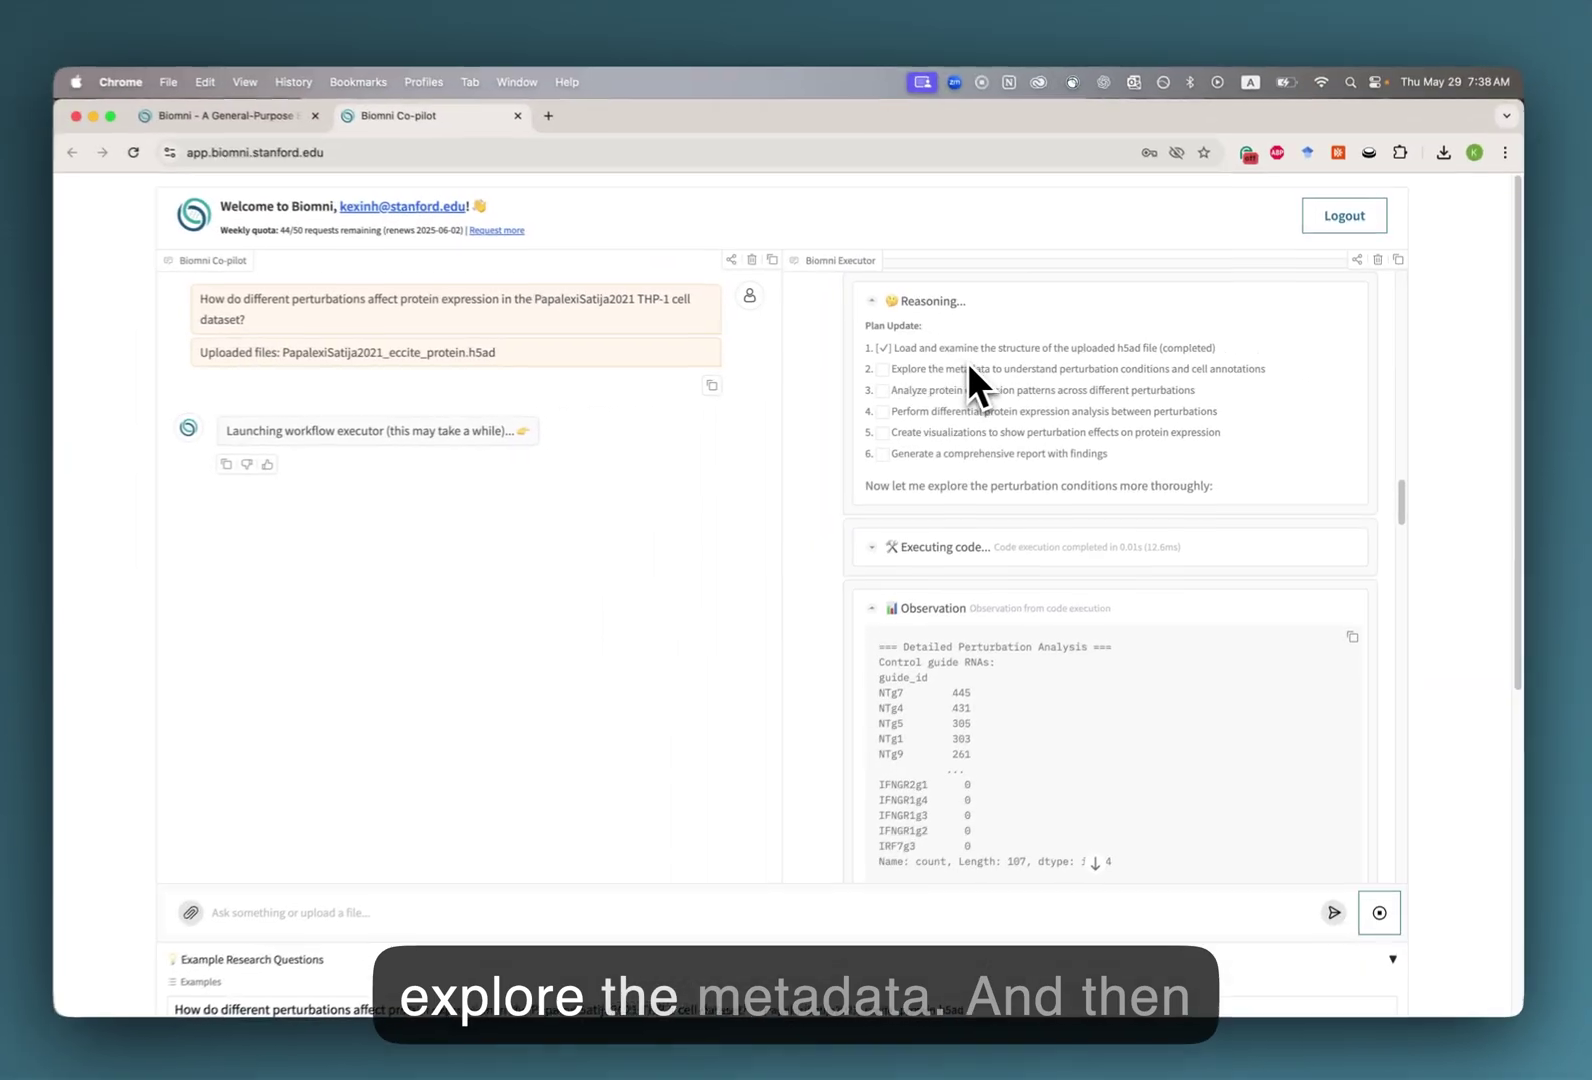
{"action": "scroll", "coordinate": [954, 476], "scroll_direction": "down", "scroll_amount": 2}
{"action": "scroll", "coordinate": [945, 480], "scroll_direction": "down", "scroll_amount": 8}
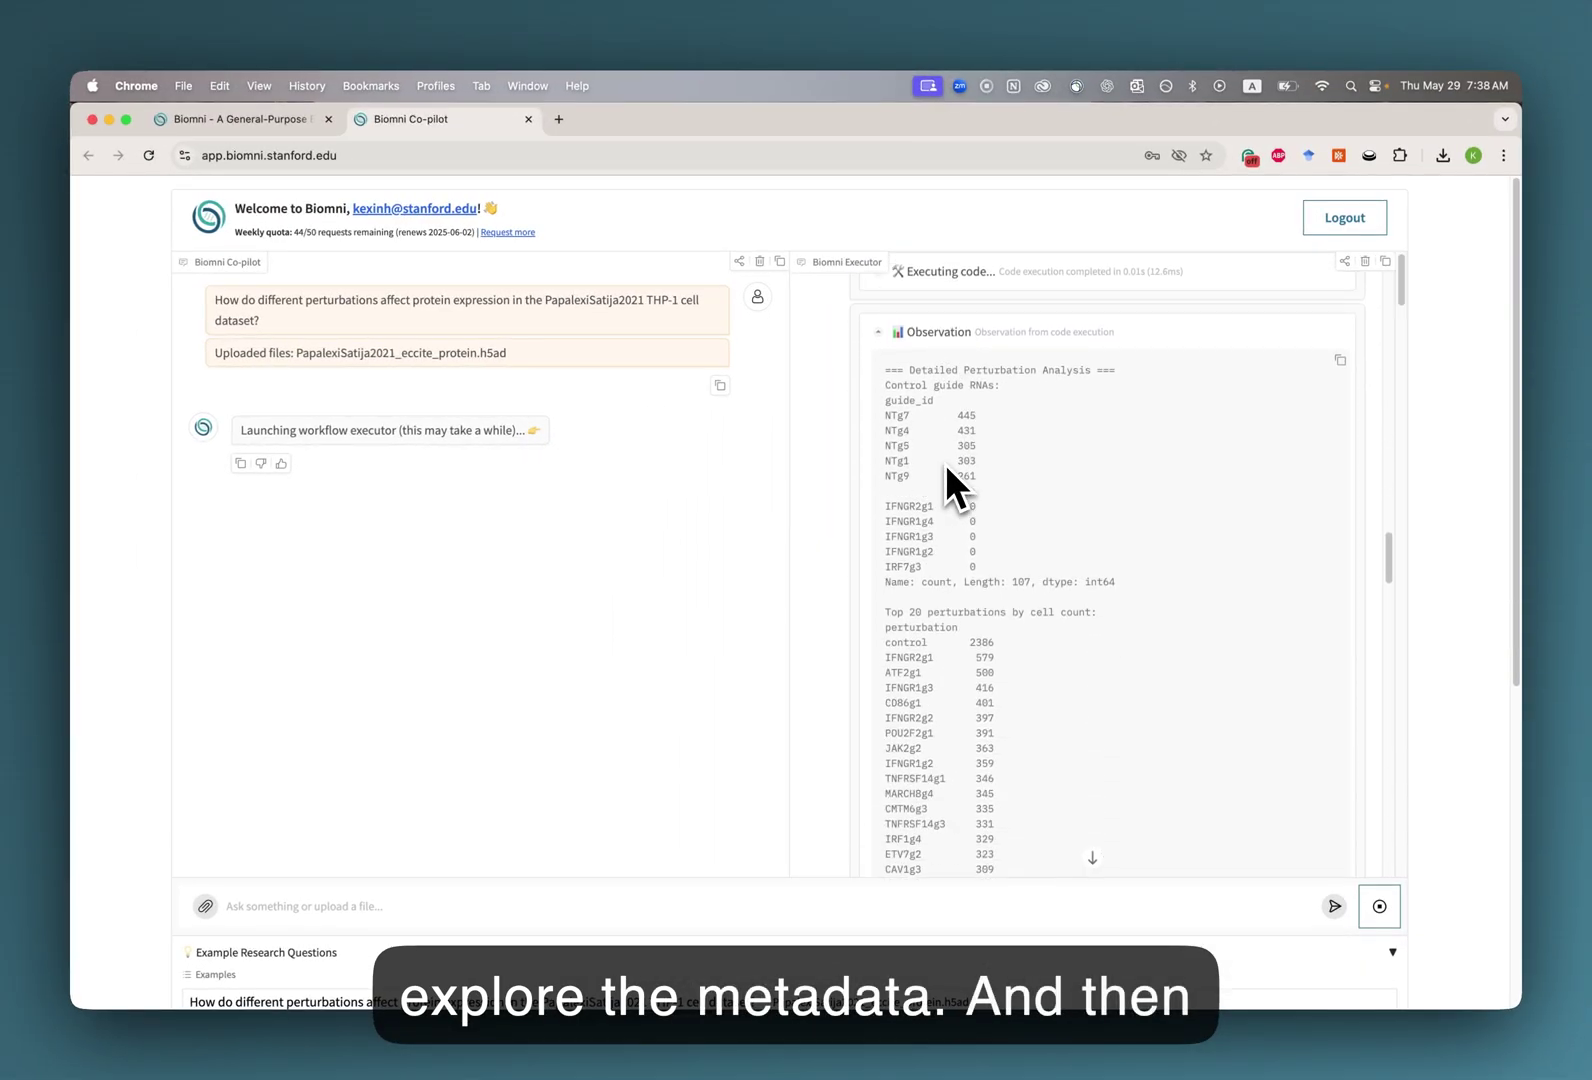
{"action": "scroll", "coordinate": [960, 527], "scroll_direction": "down", "scroll_amount": 6}
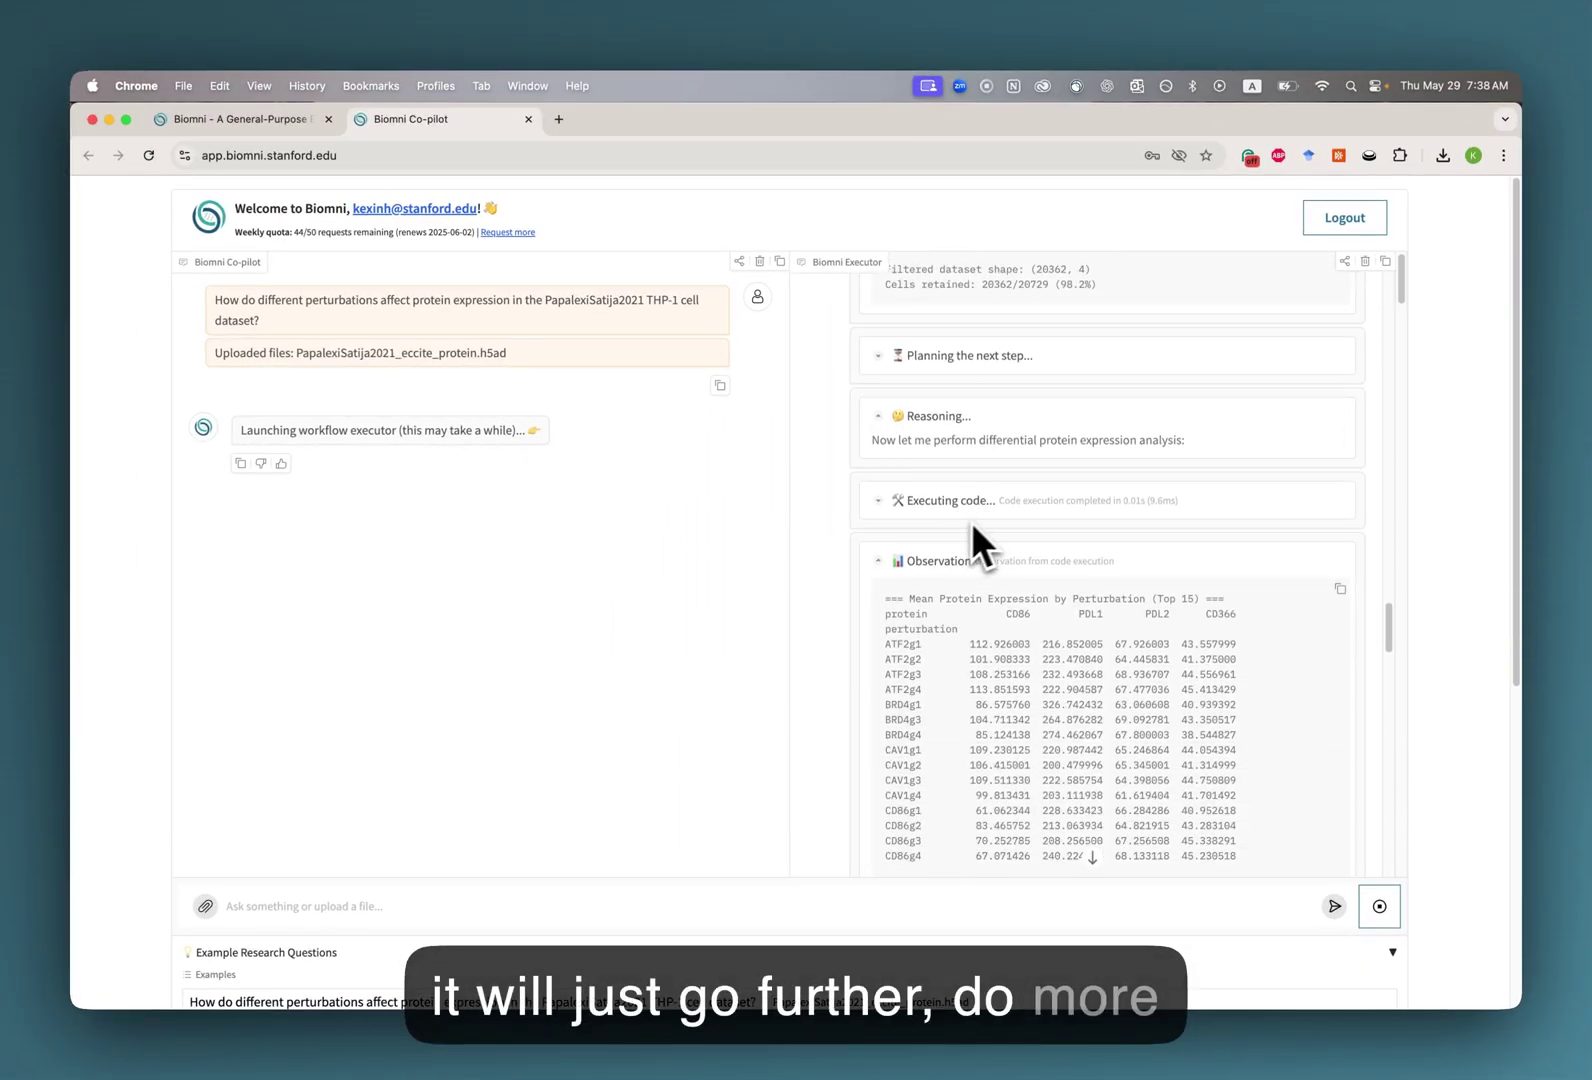
{"action": "scroll", "coordinate": [978, 534], "scroll_direction": "down", "scroll_amount": 6}
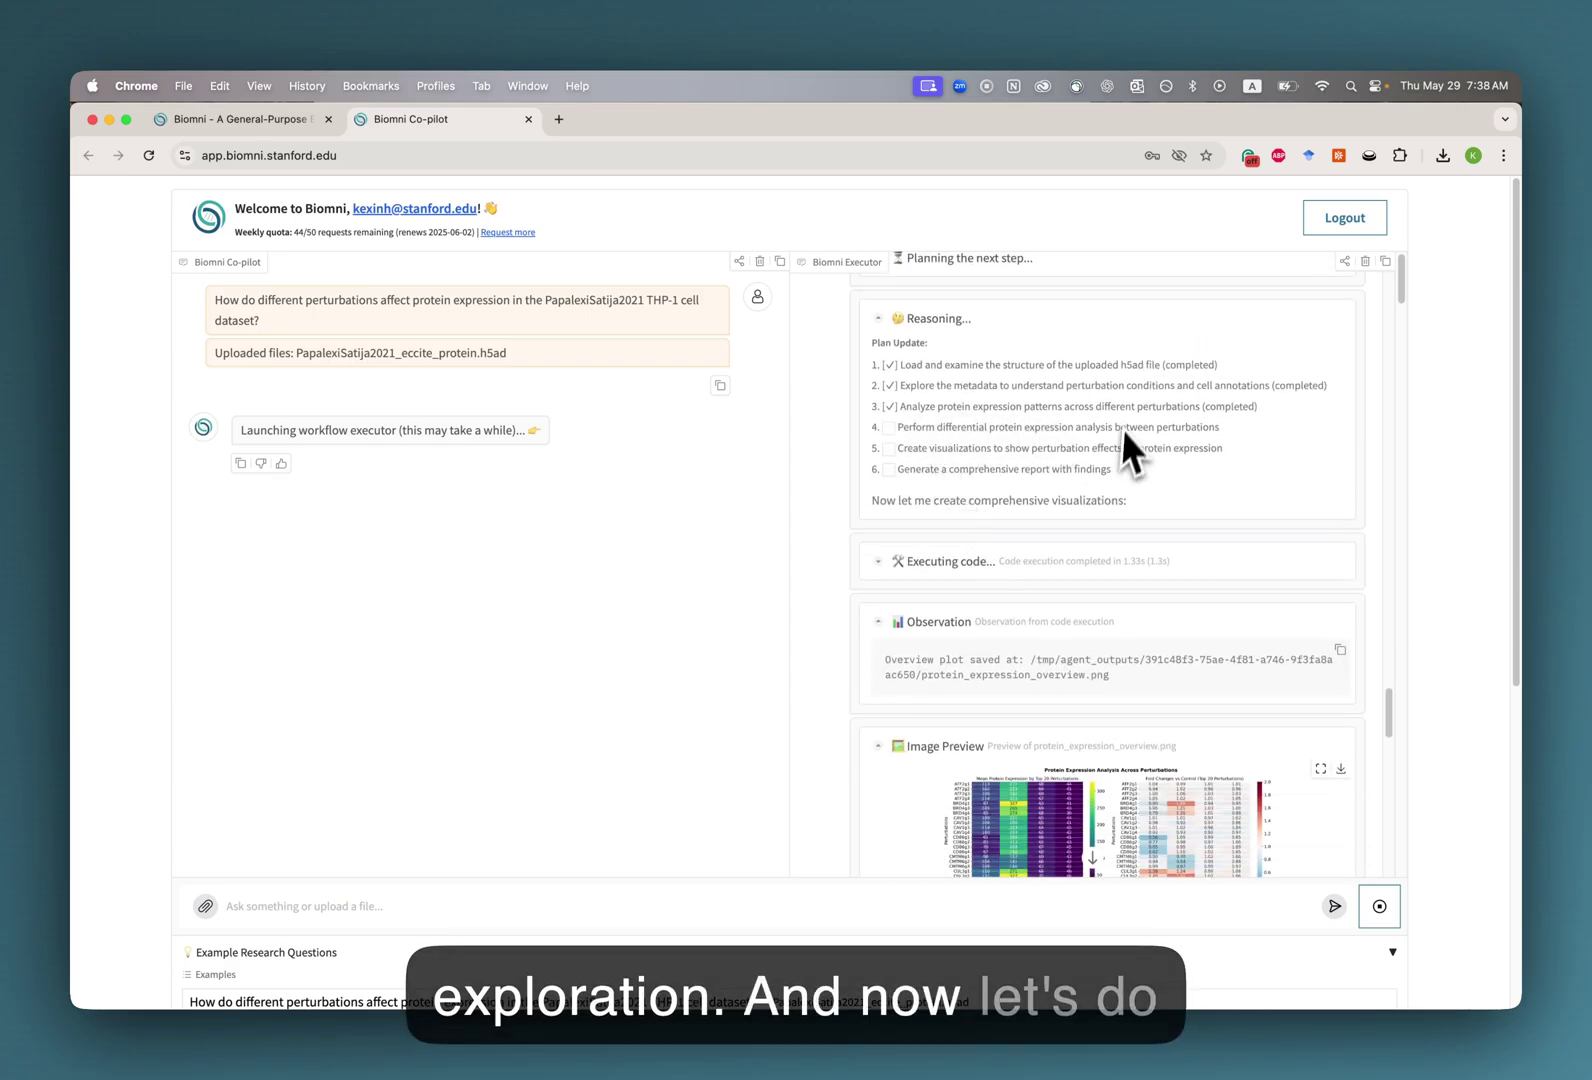
Highlight completed plan steps 1–5 in the Plan Update, with the report step still pending.
{"action": "scroll", "coordinate": [1030, 499], "scroll_direction": "down", "scroll_amount": 2}
{"action": "scroll", "coordinate": [1000, 468], "scroll_direction": "down", "scroll_amount": 4}
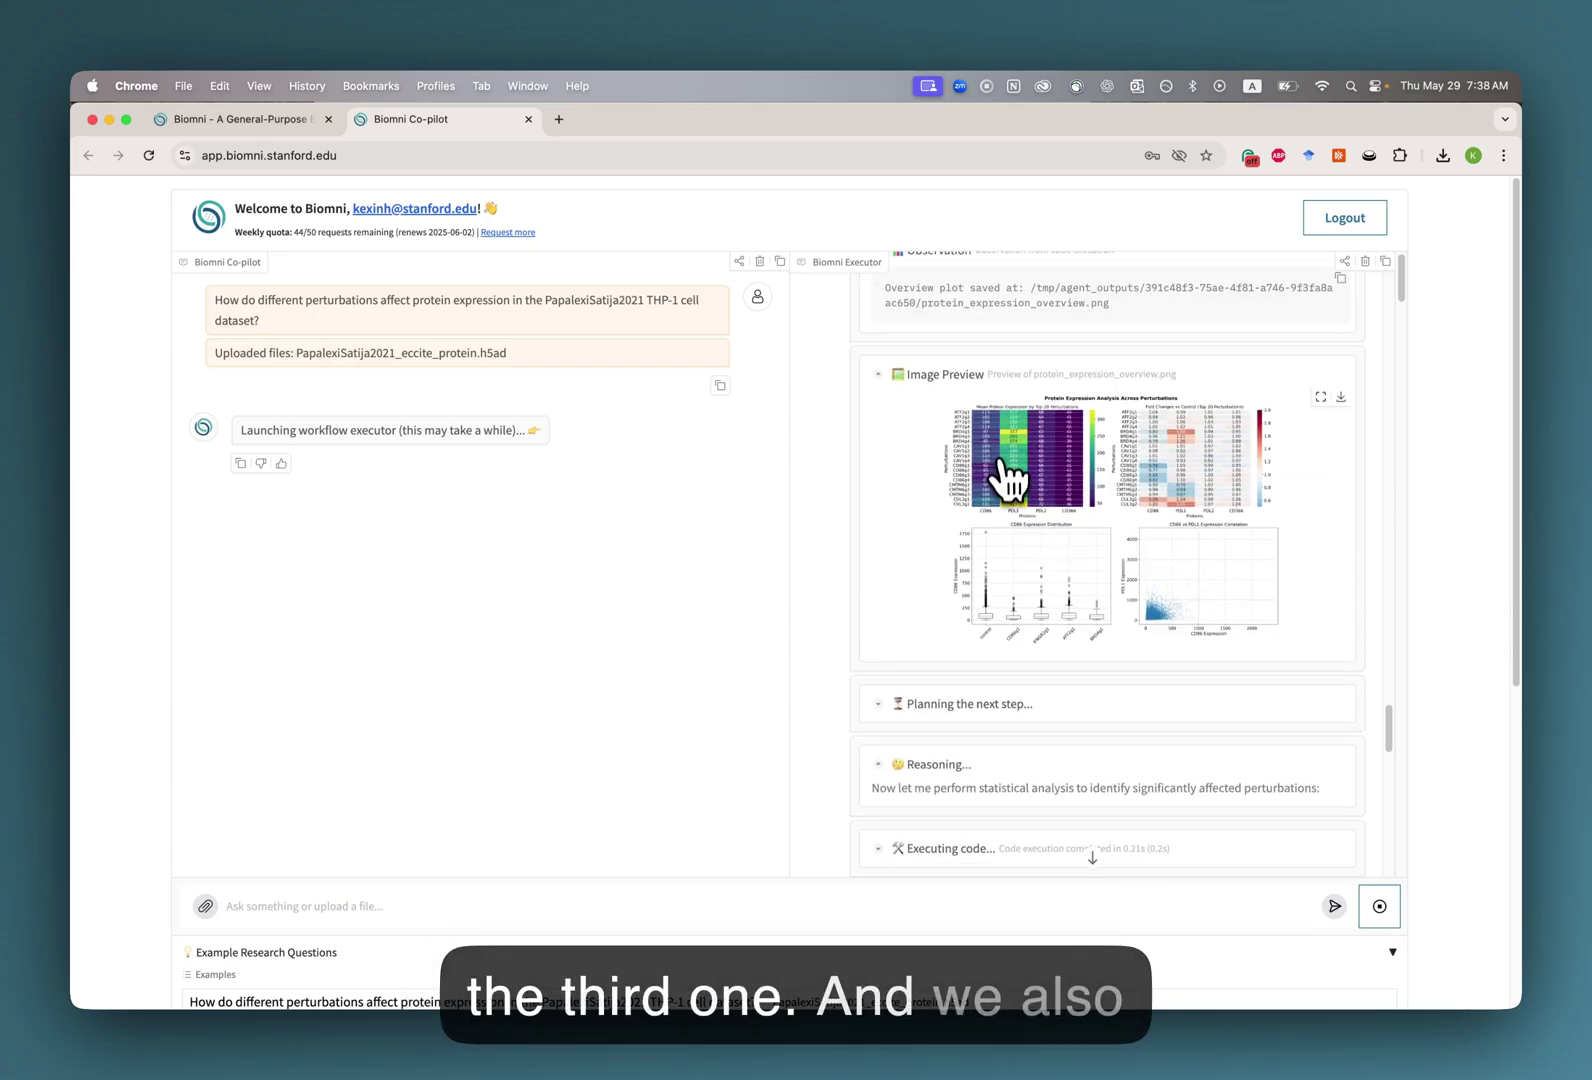
{"action": "scroll", "coordinate": [1035, 540], "scroll_direction": "up", "scroll_amount": 1}
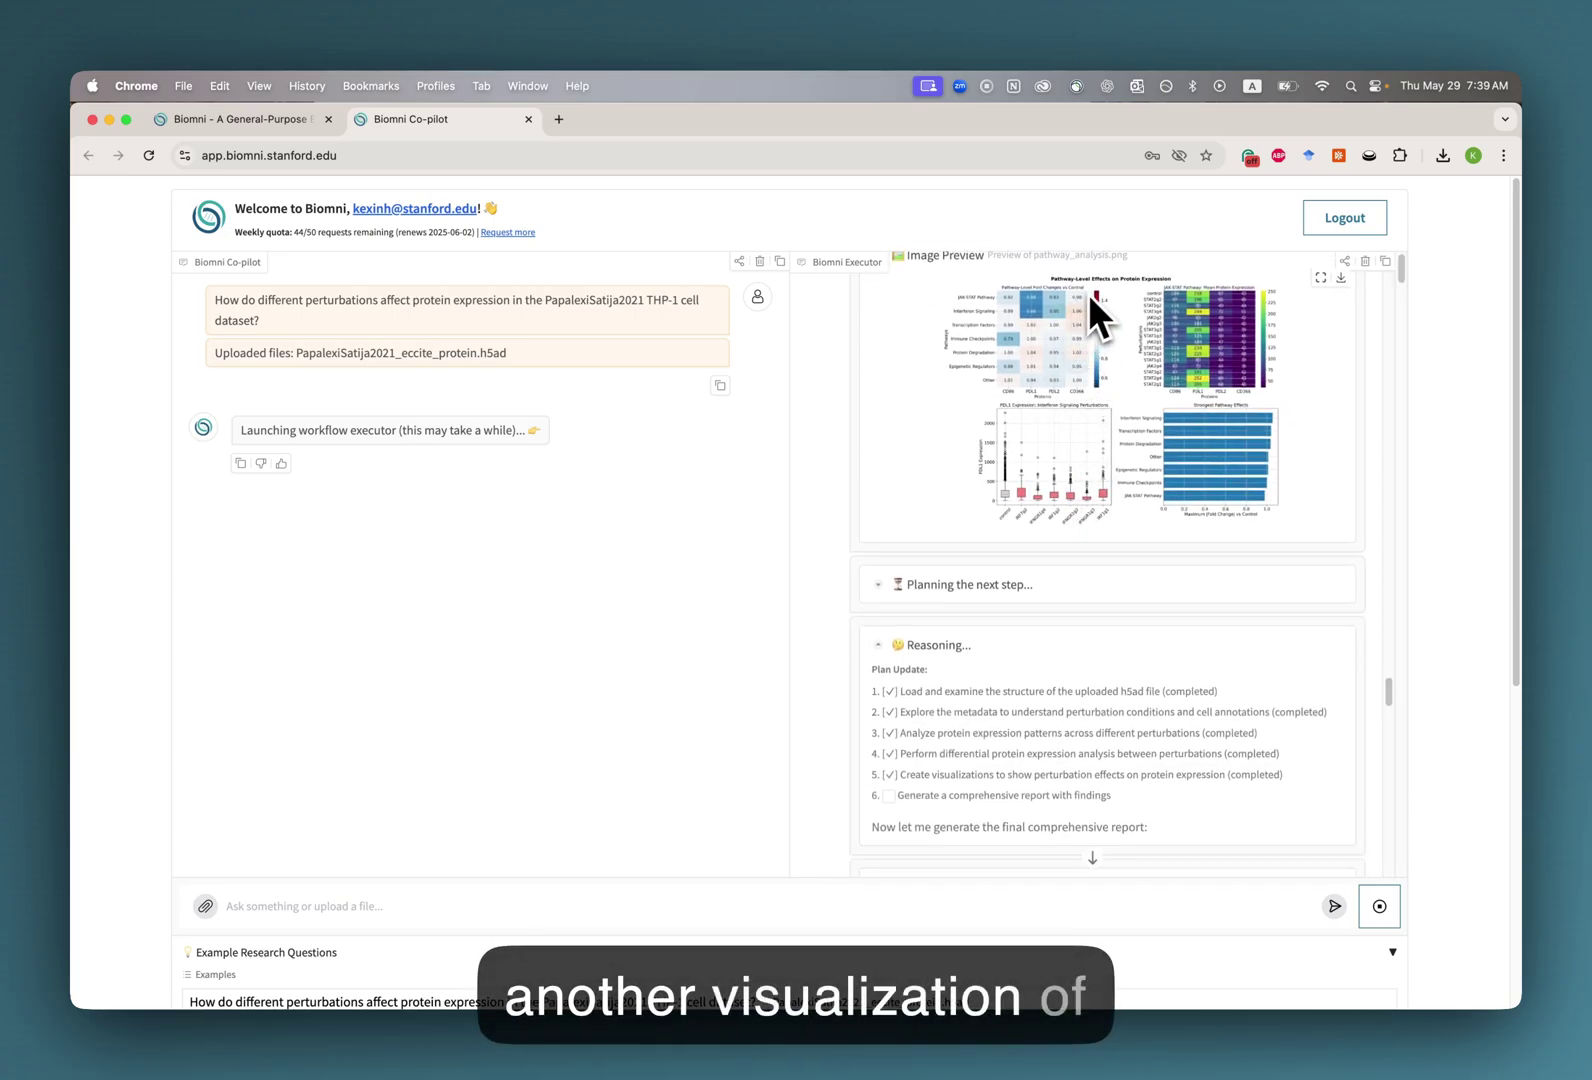
{"action": "scroll", "coordinate": [1110, 370], "scroll_direction": "up", "scroll_amount": 1}
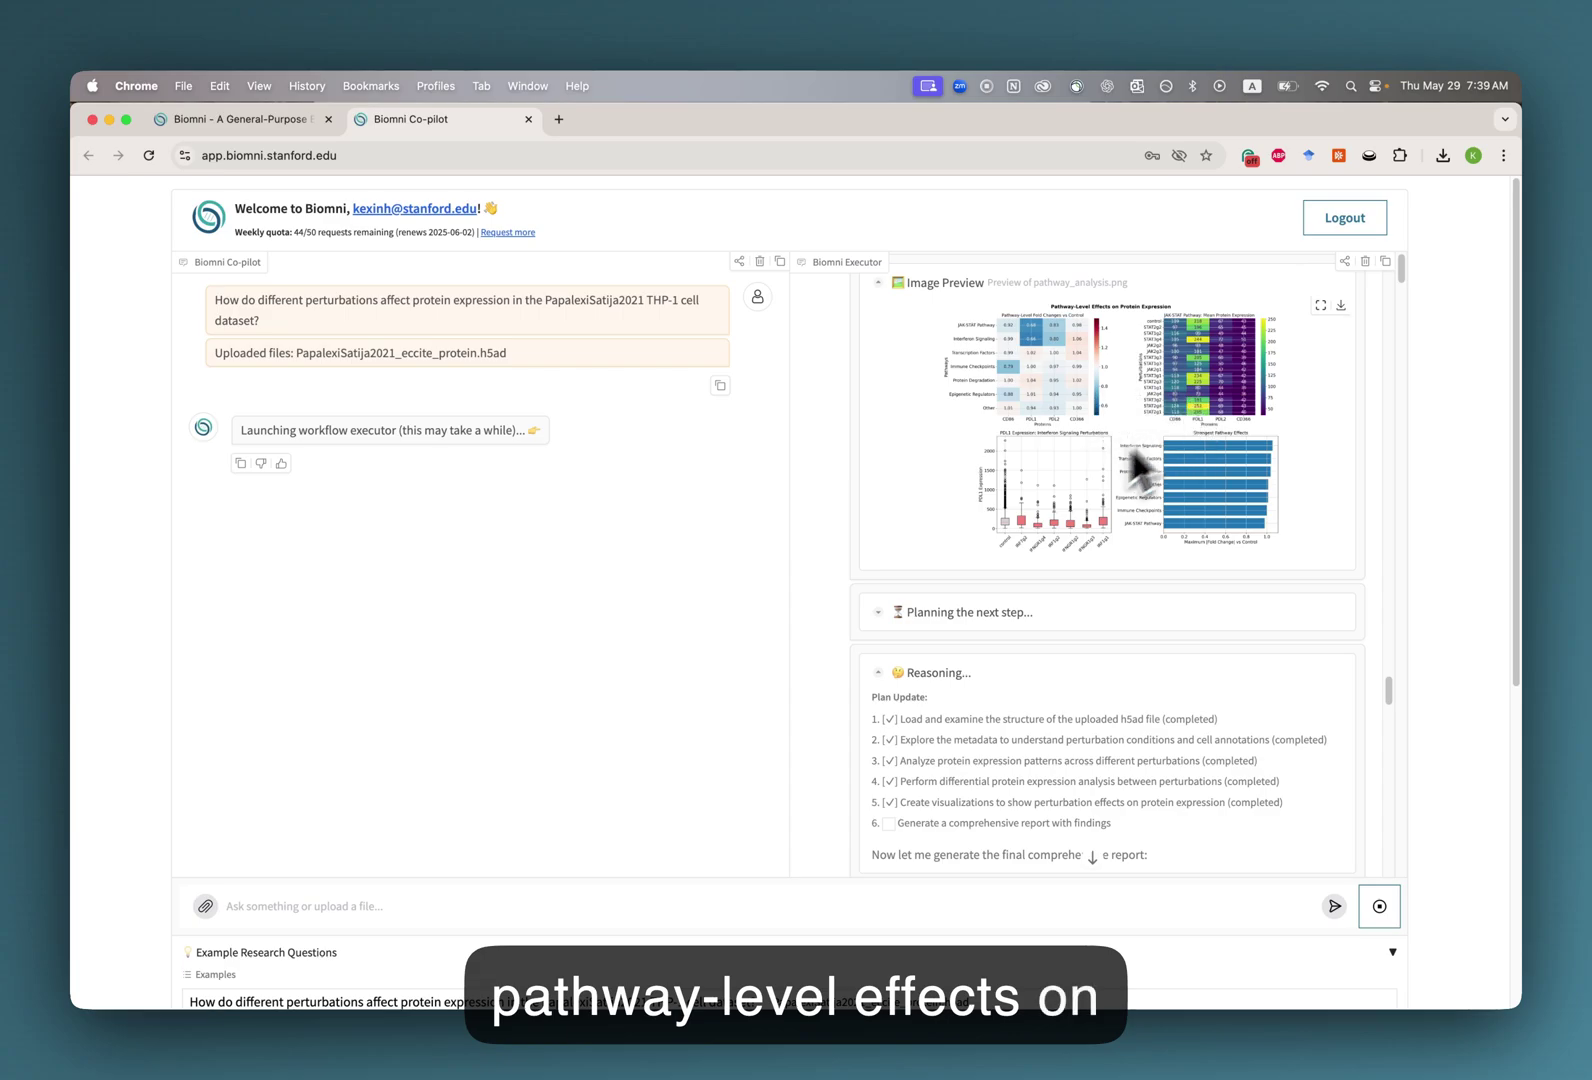
{"action": "scroll", "coordinate": [988, 511], "scroll_direction": "down", "scroll_amount": 3}
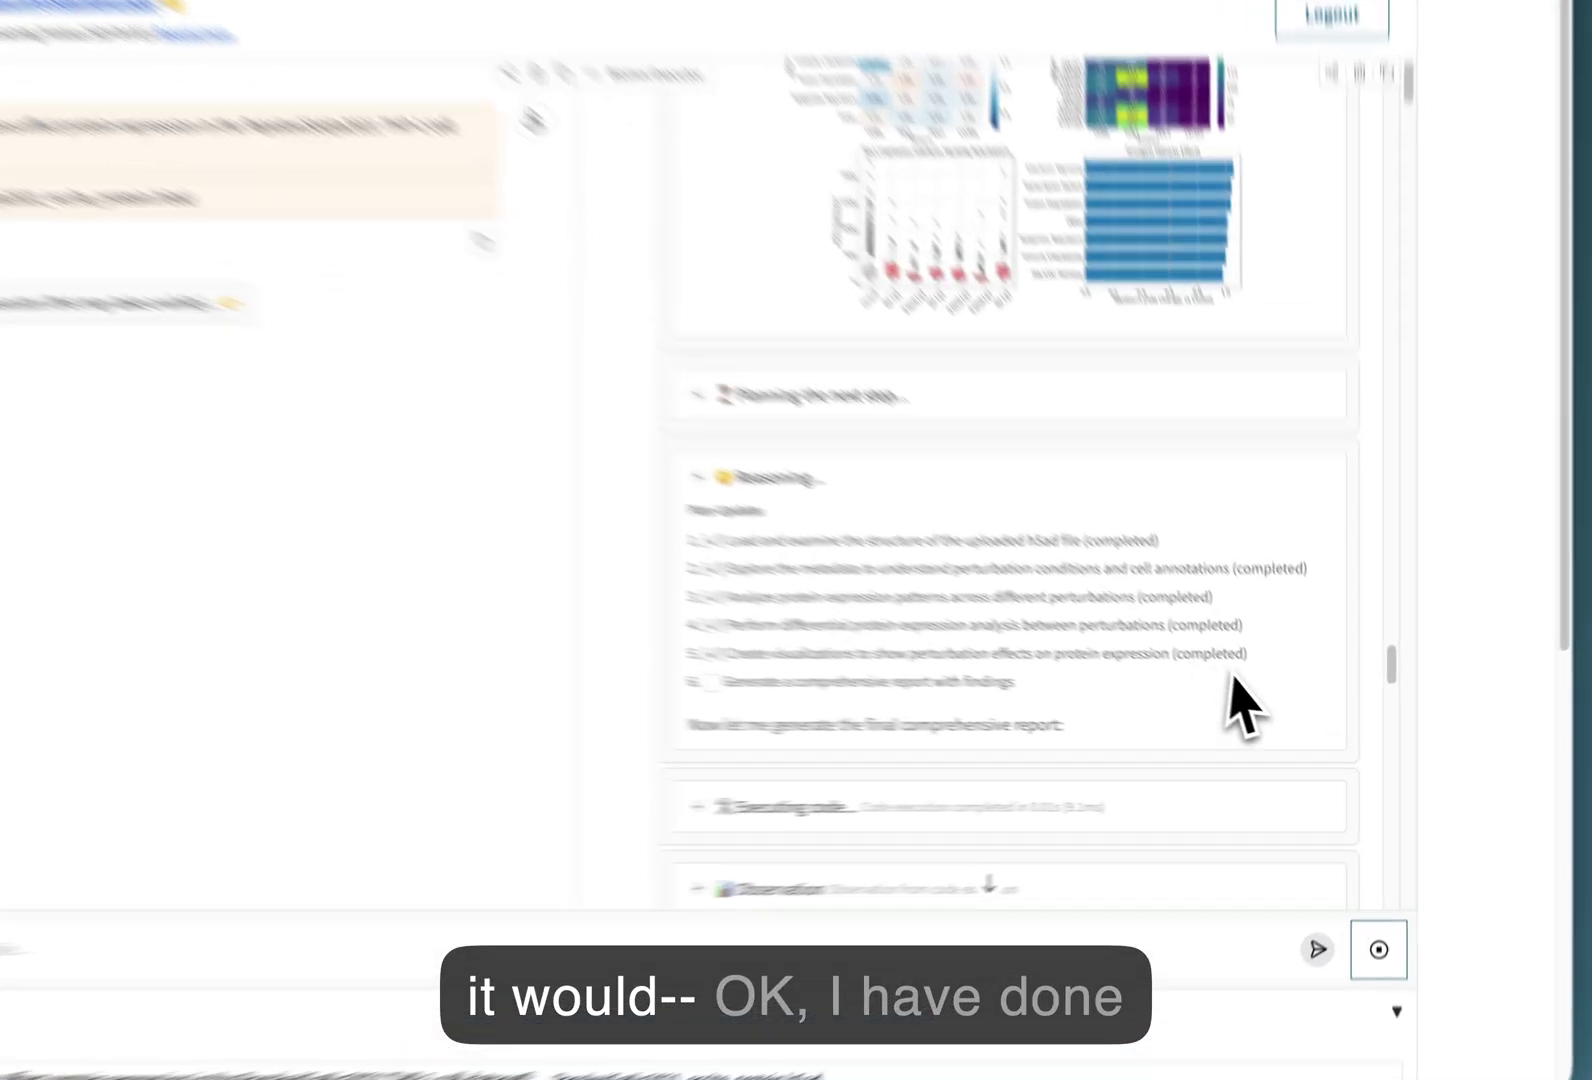
{"action": "left_click_drag", "start_coordinate": [1110, 740], "coordinate": [1119, 712]}
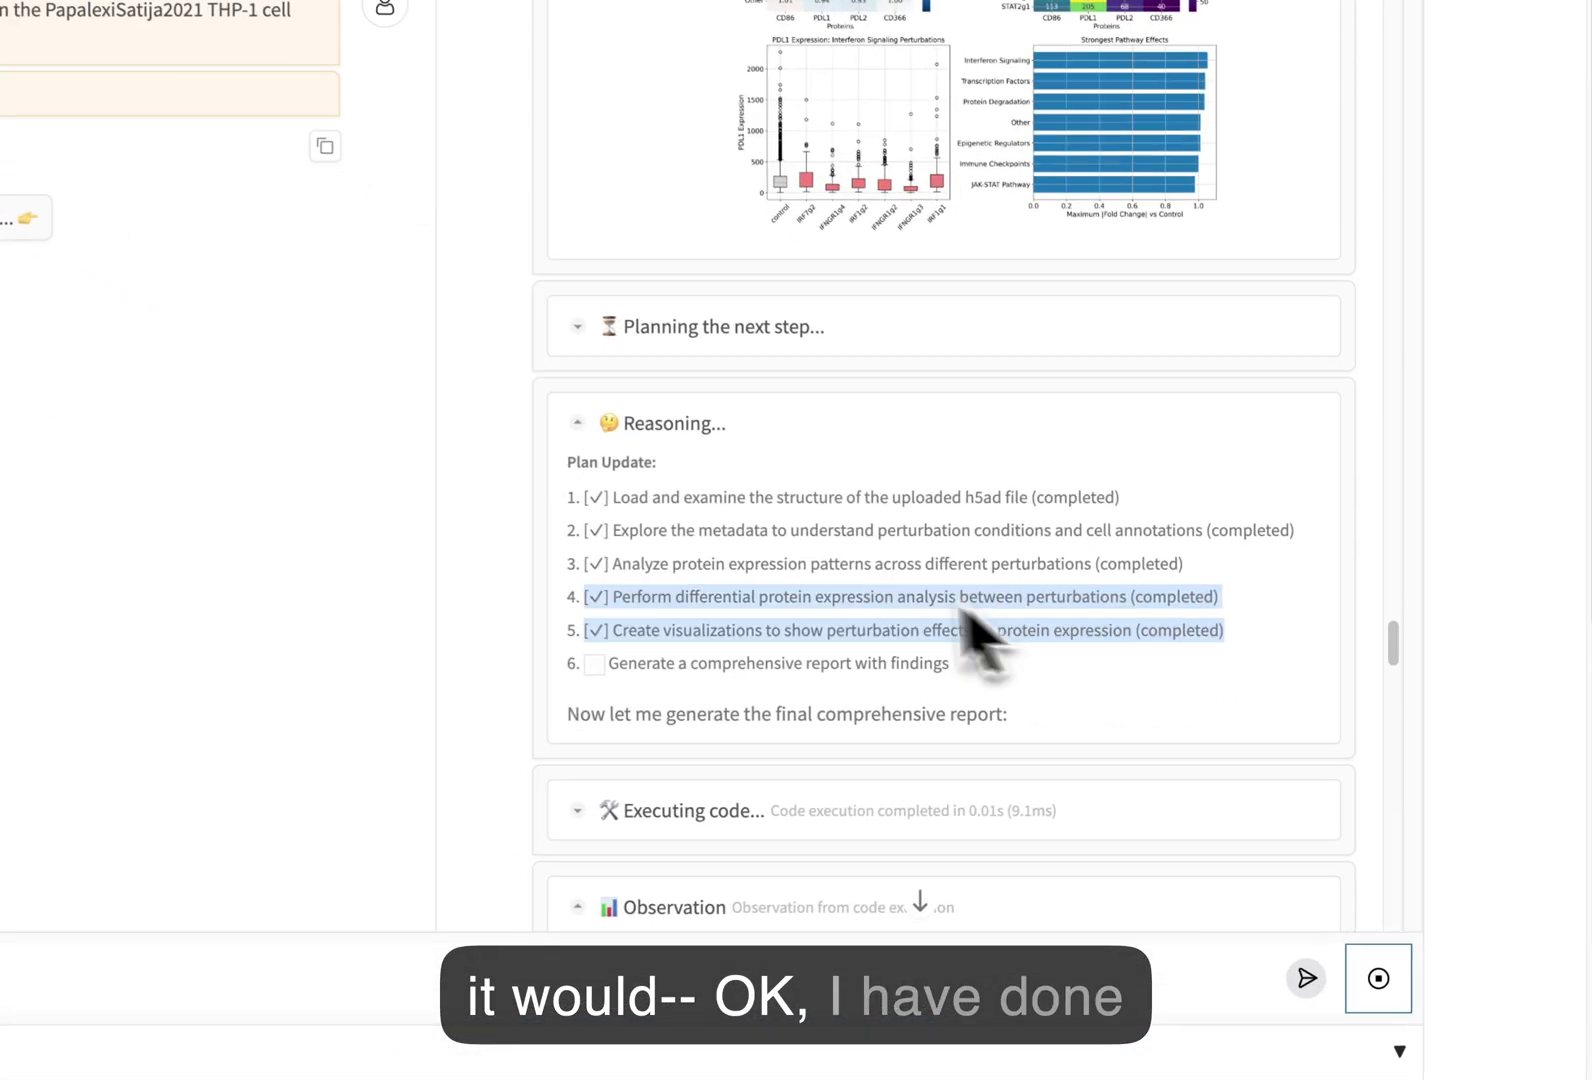
{"action": "left_click_drag", "start_coordinate": [985, 640], "coordinate": [657, 540]}
{"action": "left_click", "coordinate": [632, 508]}
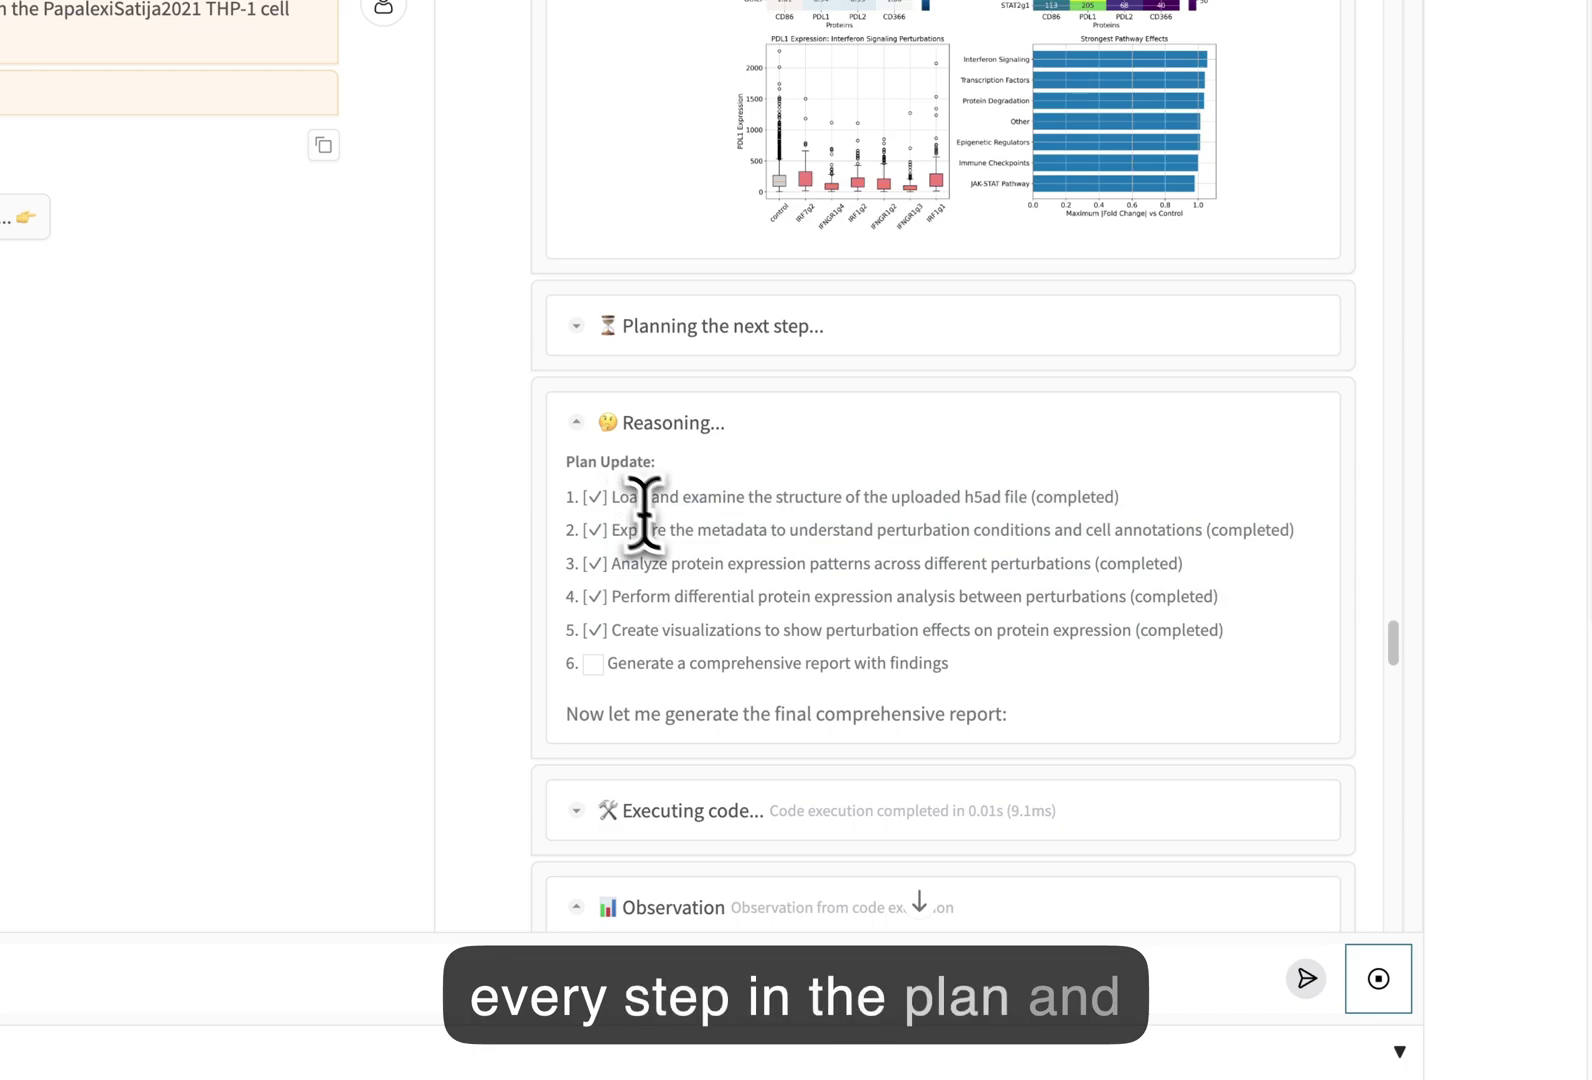
Read the summary, file cards and image previews down to the final report and significant_perturbation_effects.csv.
{"action": "scroll", "coordinate": [697, 668], "scroll_direction": "down", "scroll_amount": 2}
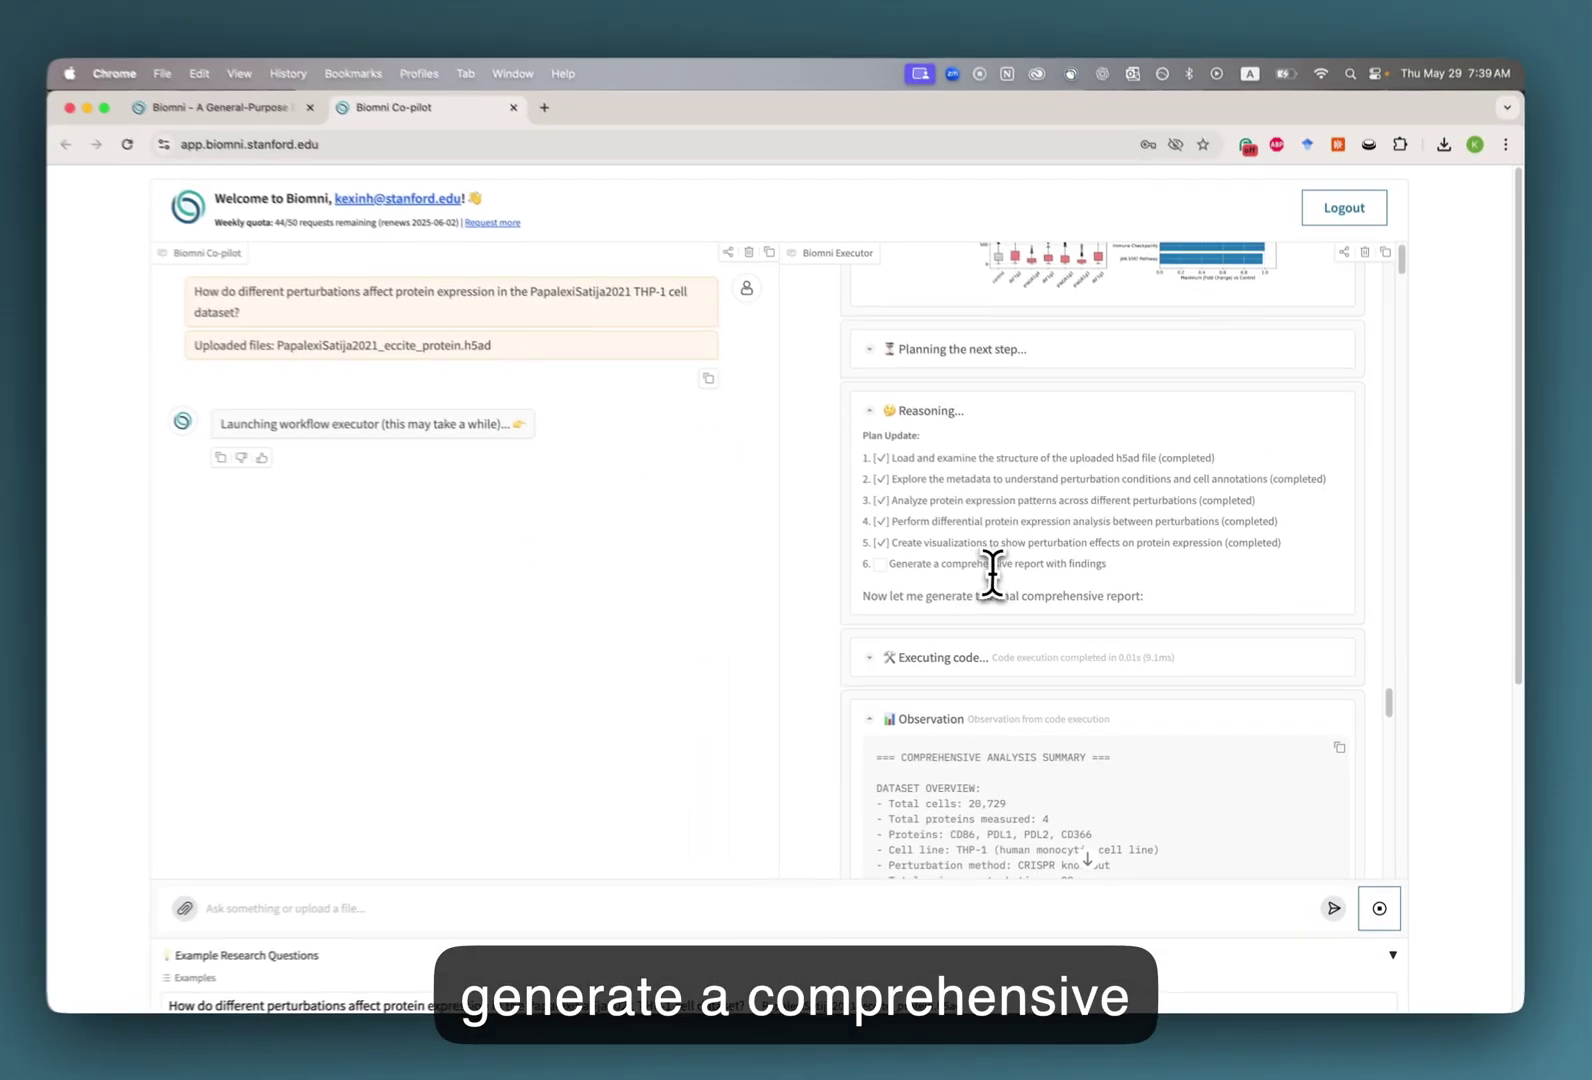
{"action": "scroll", "coordinate": [975, 595], "scroll_direction": "down", "scroll_amount": 3}
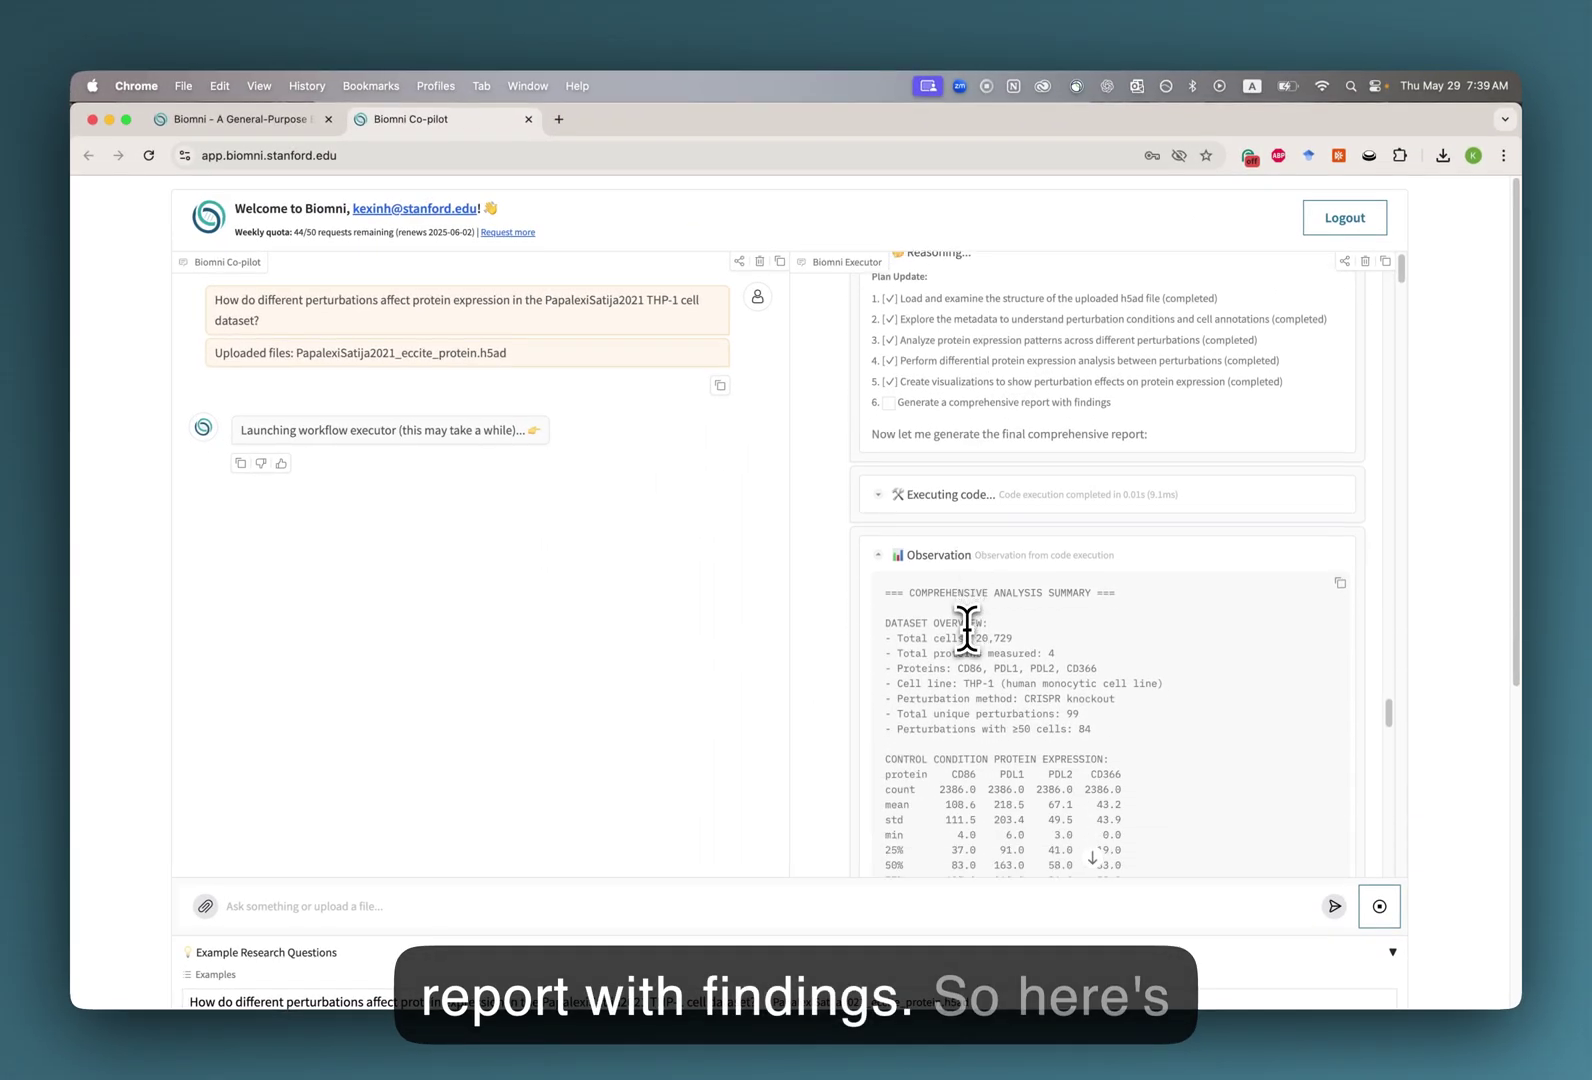
{"action": "scroll", "coordinate": [985, 610], "scroll_direction": "down", "scroll_amount": 6}
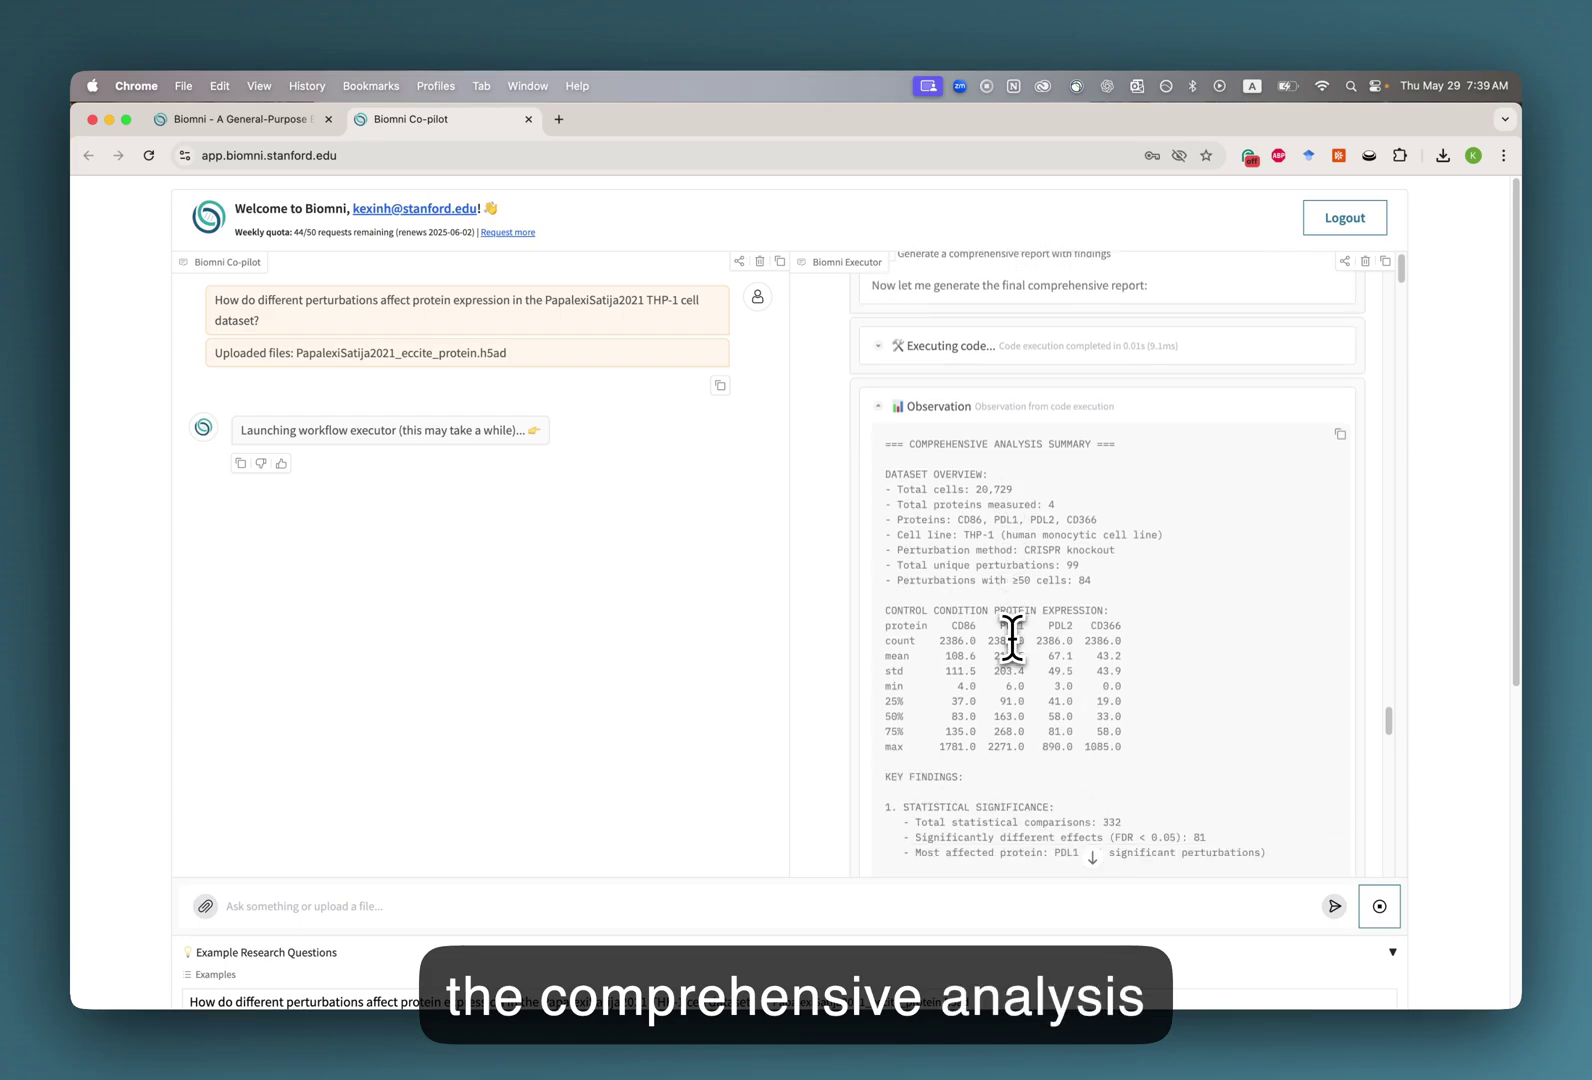
{"action": "scroll", "coordinate": [1010, 655], "scroll_direction": "down", "scroll_amount": 10}
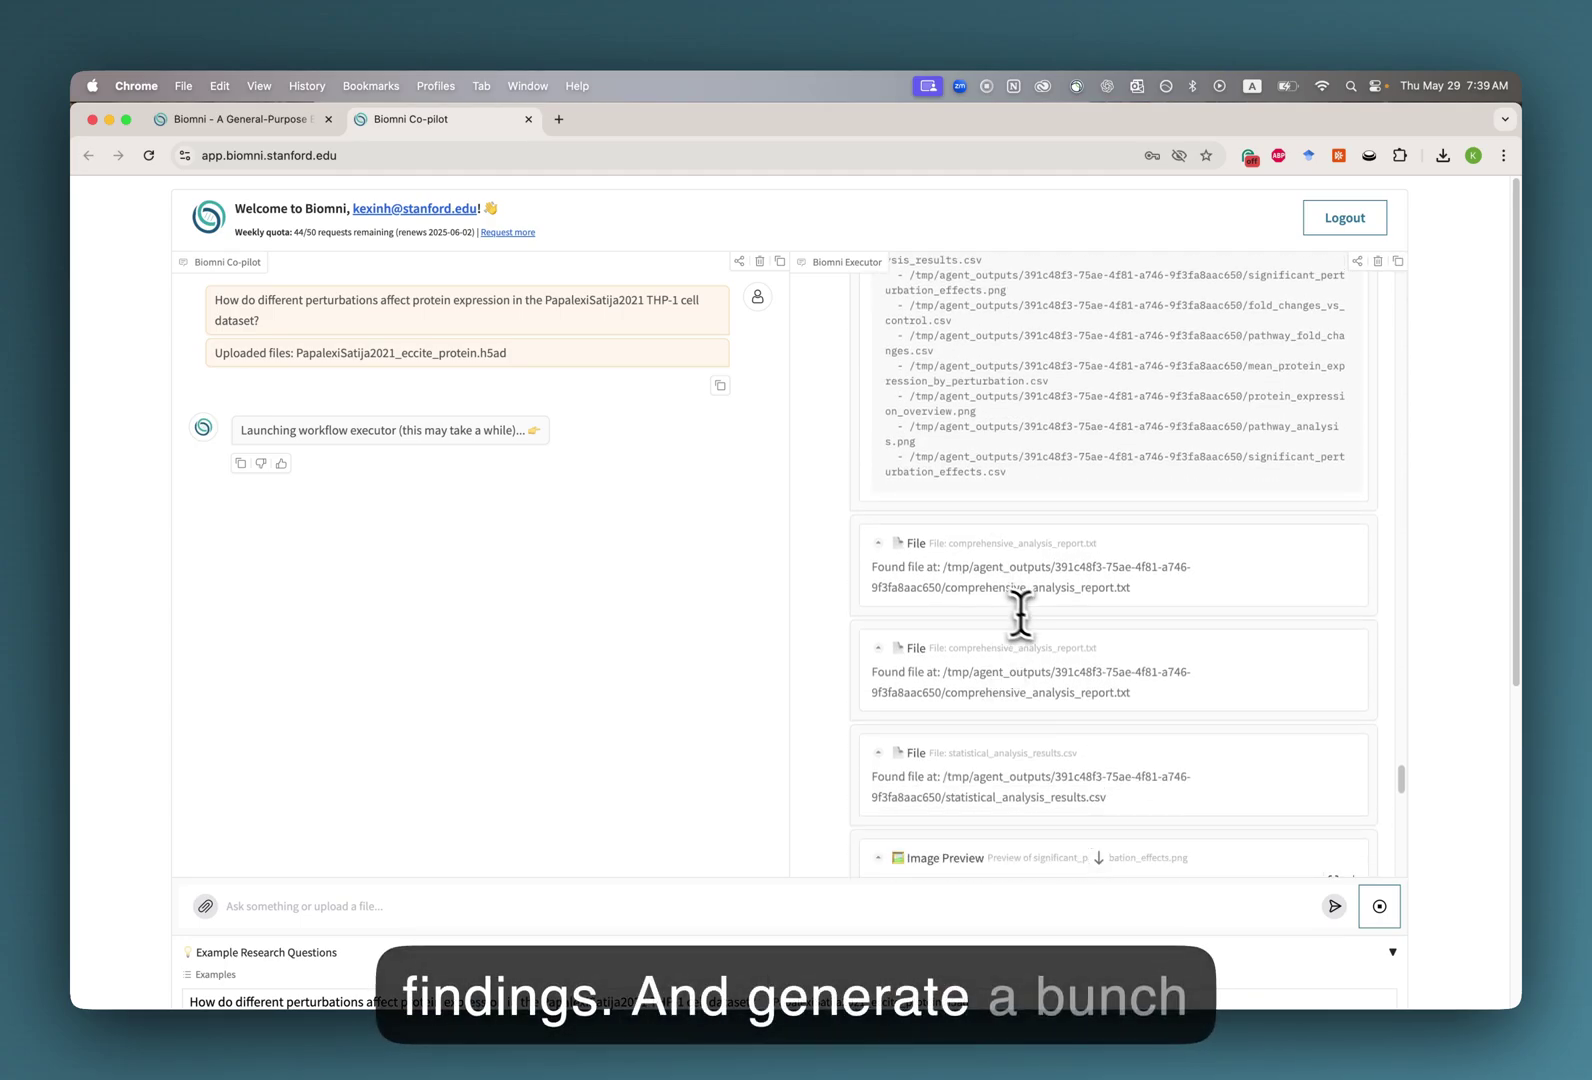
{"action": "scroll", "coordinate": [1048, 615], "scroll_direction": "down", "scroll_amount": 3}
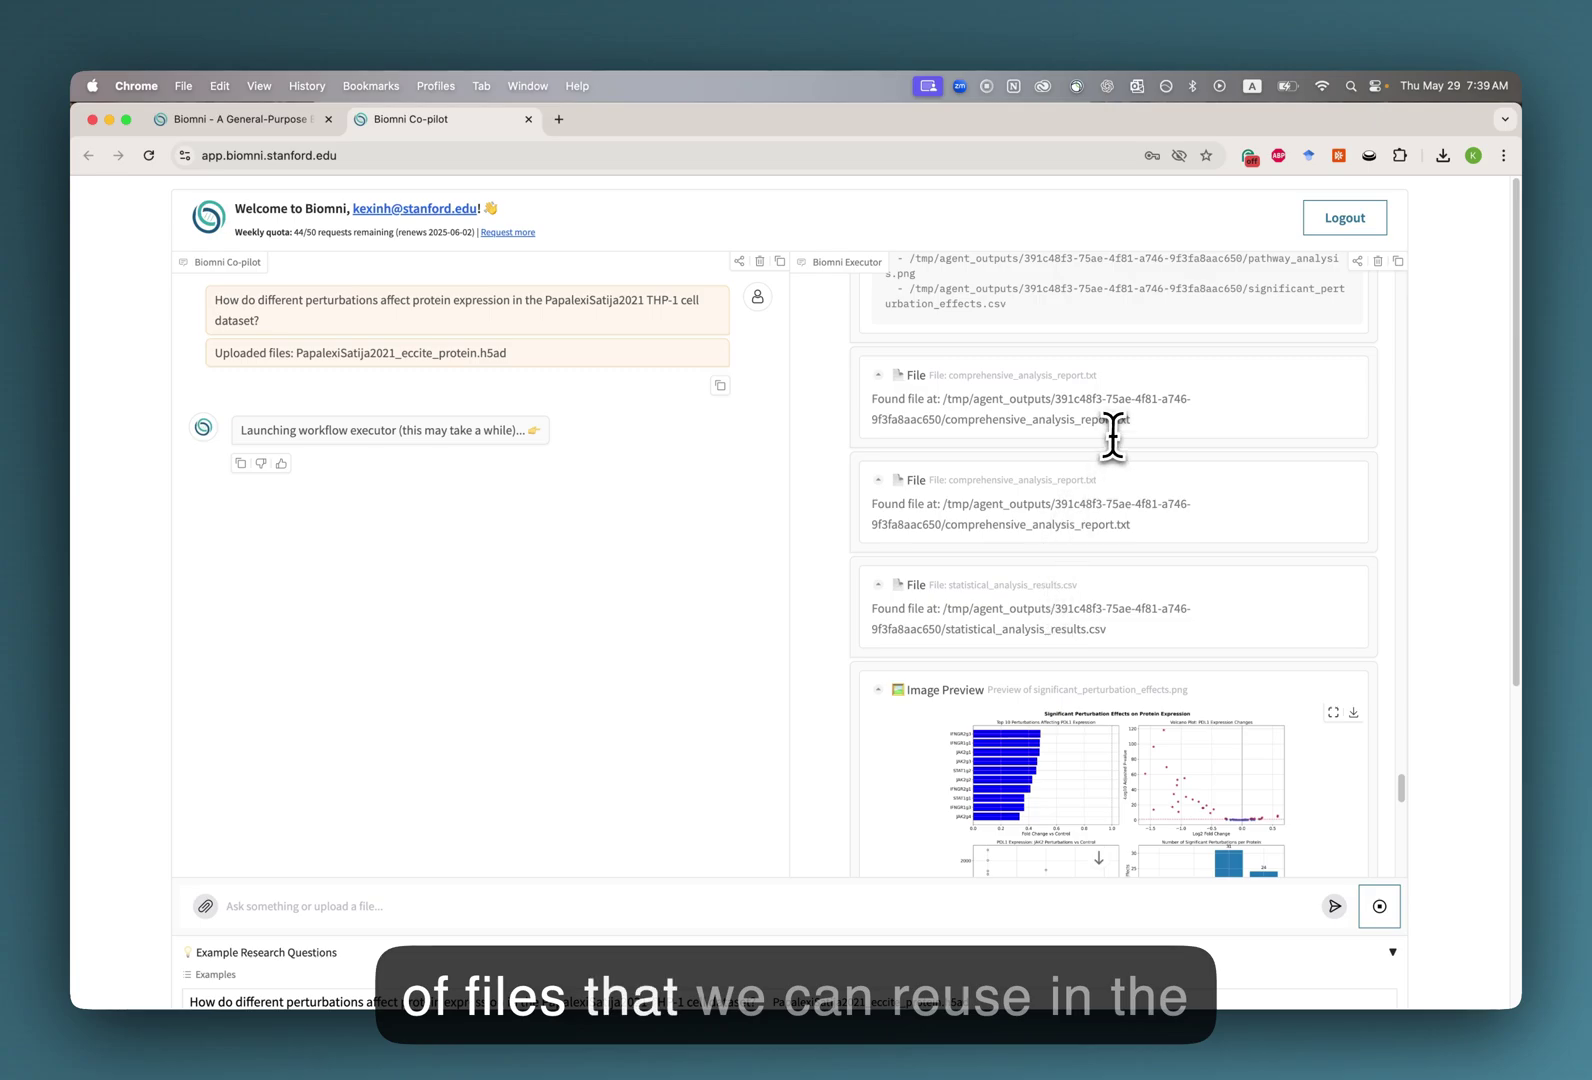
{"action": "scroll", "coordinate": [1069, 490], "scroll_direction": "down", "scroll_amount": 10}
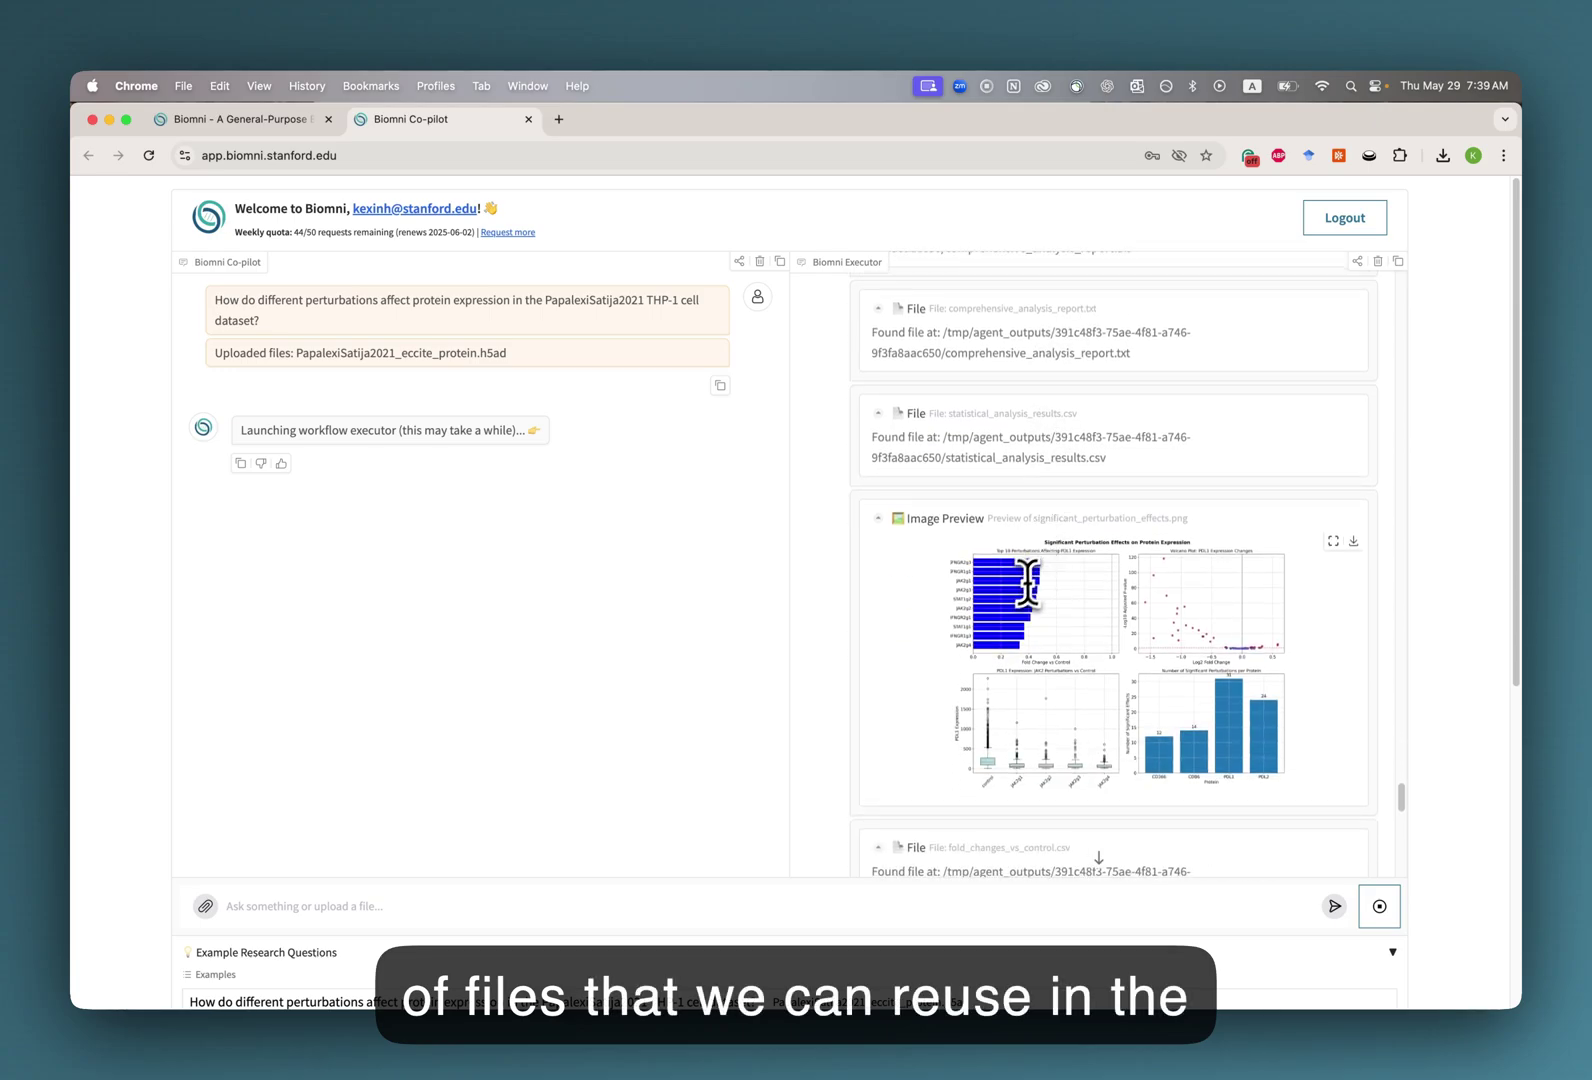
{"action": "scroll", "coordinate": [1005, 603], "scroll_direction": "down", "scroll_amount": 15}
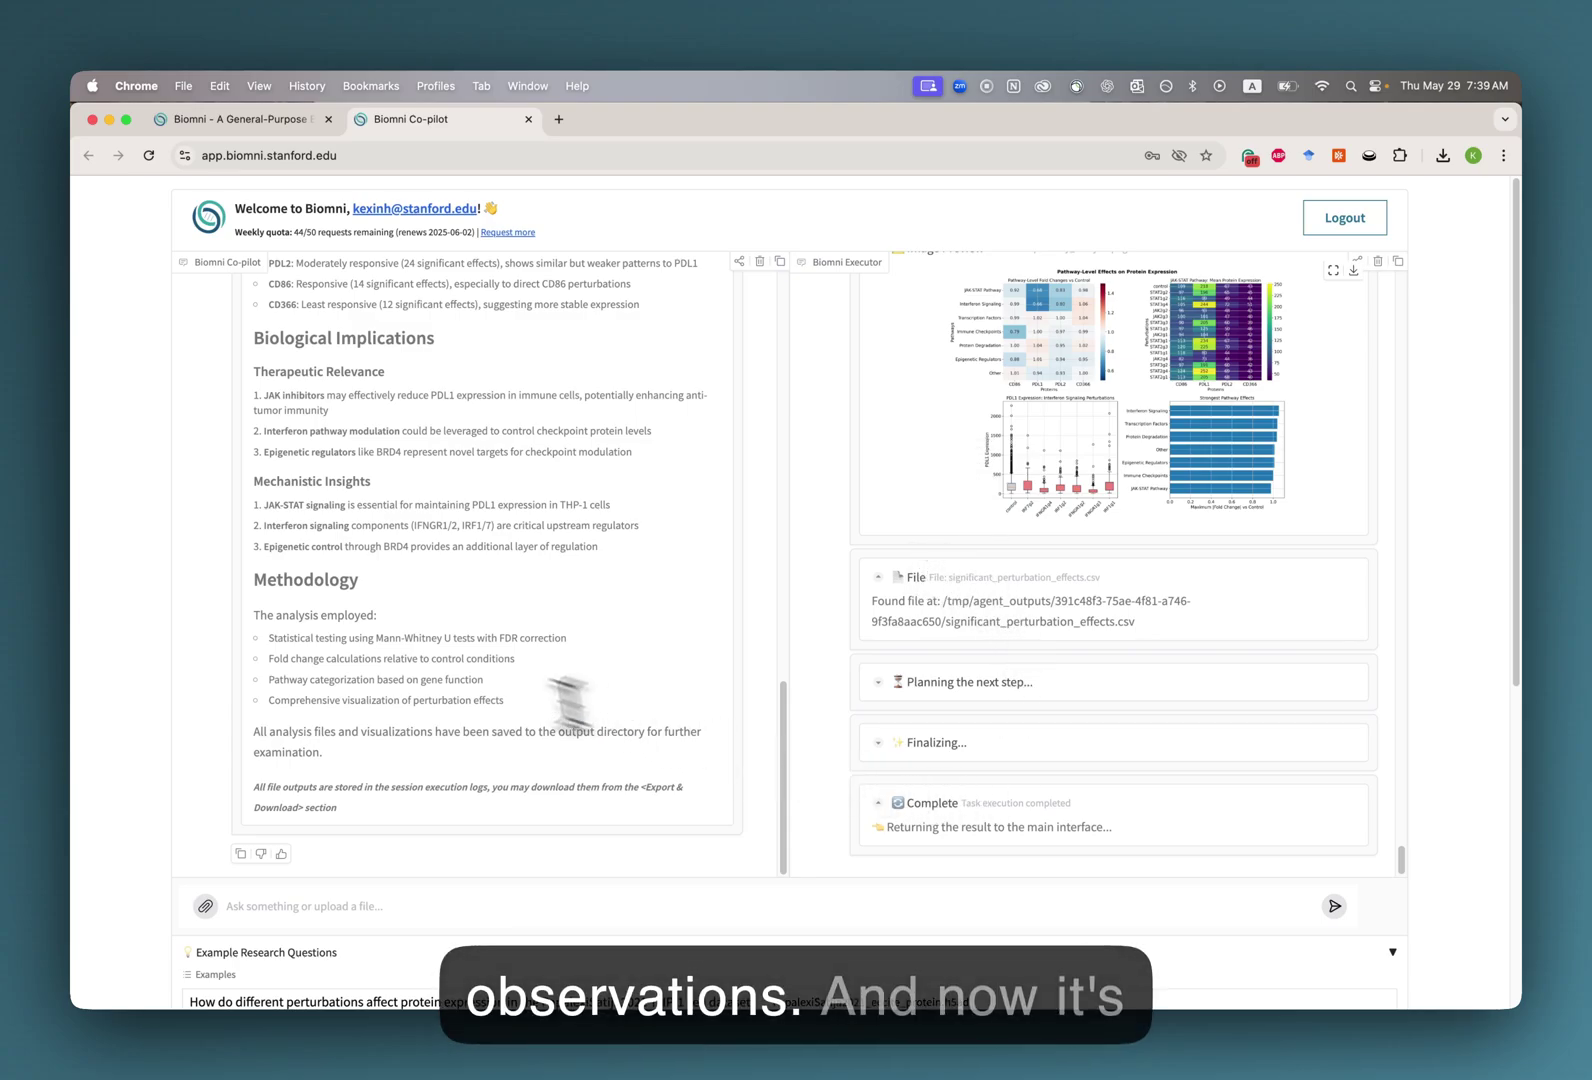
{"action": "scroll", "coordinate": [430, 593], "scroll_direction": "up", "scroll_amount": 15}
{"action": "scroll", "coordinate": [380, 570], "scroll_direction": "down", "scroll_amount": 1}
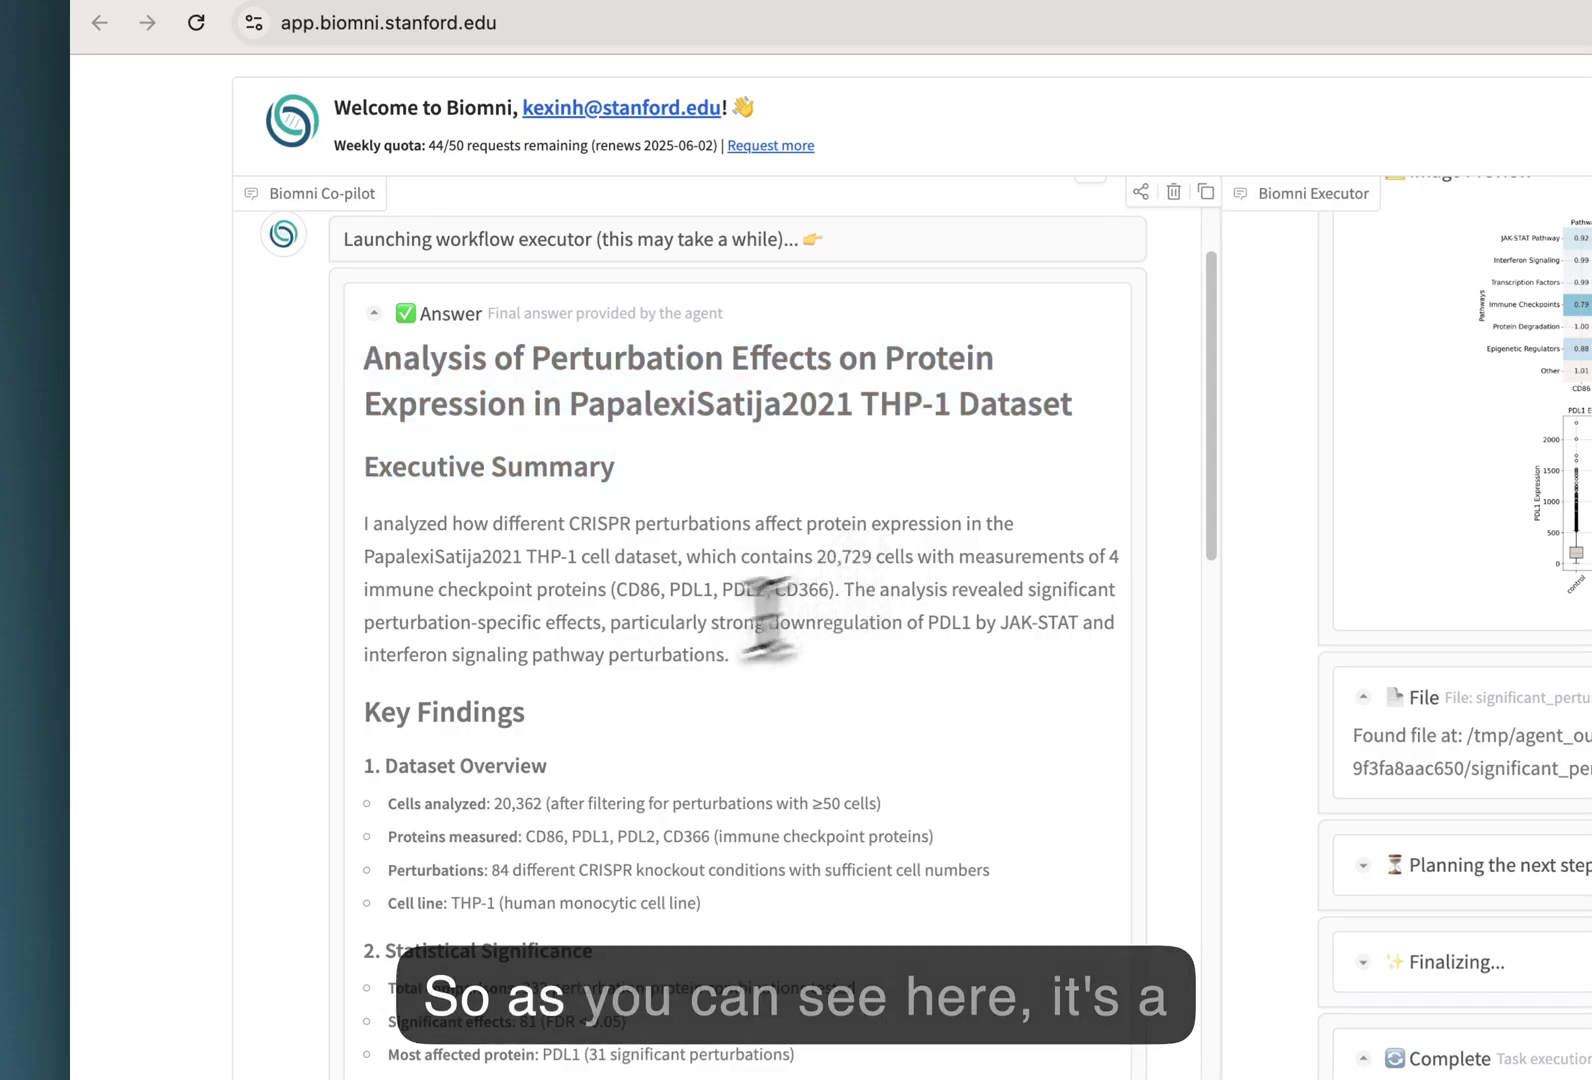
{"action": "scroll", "coordinate": [443, 553], "scroll_direction": "down", "scroll_amount": 5}
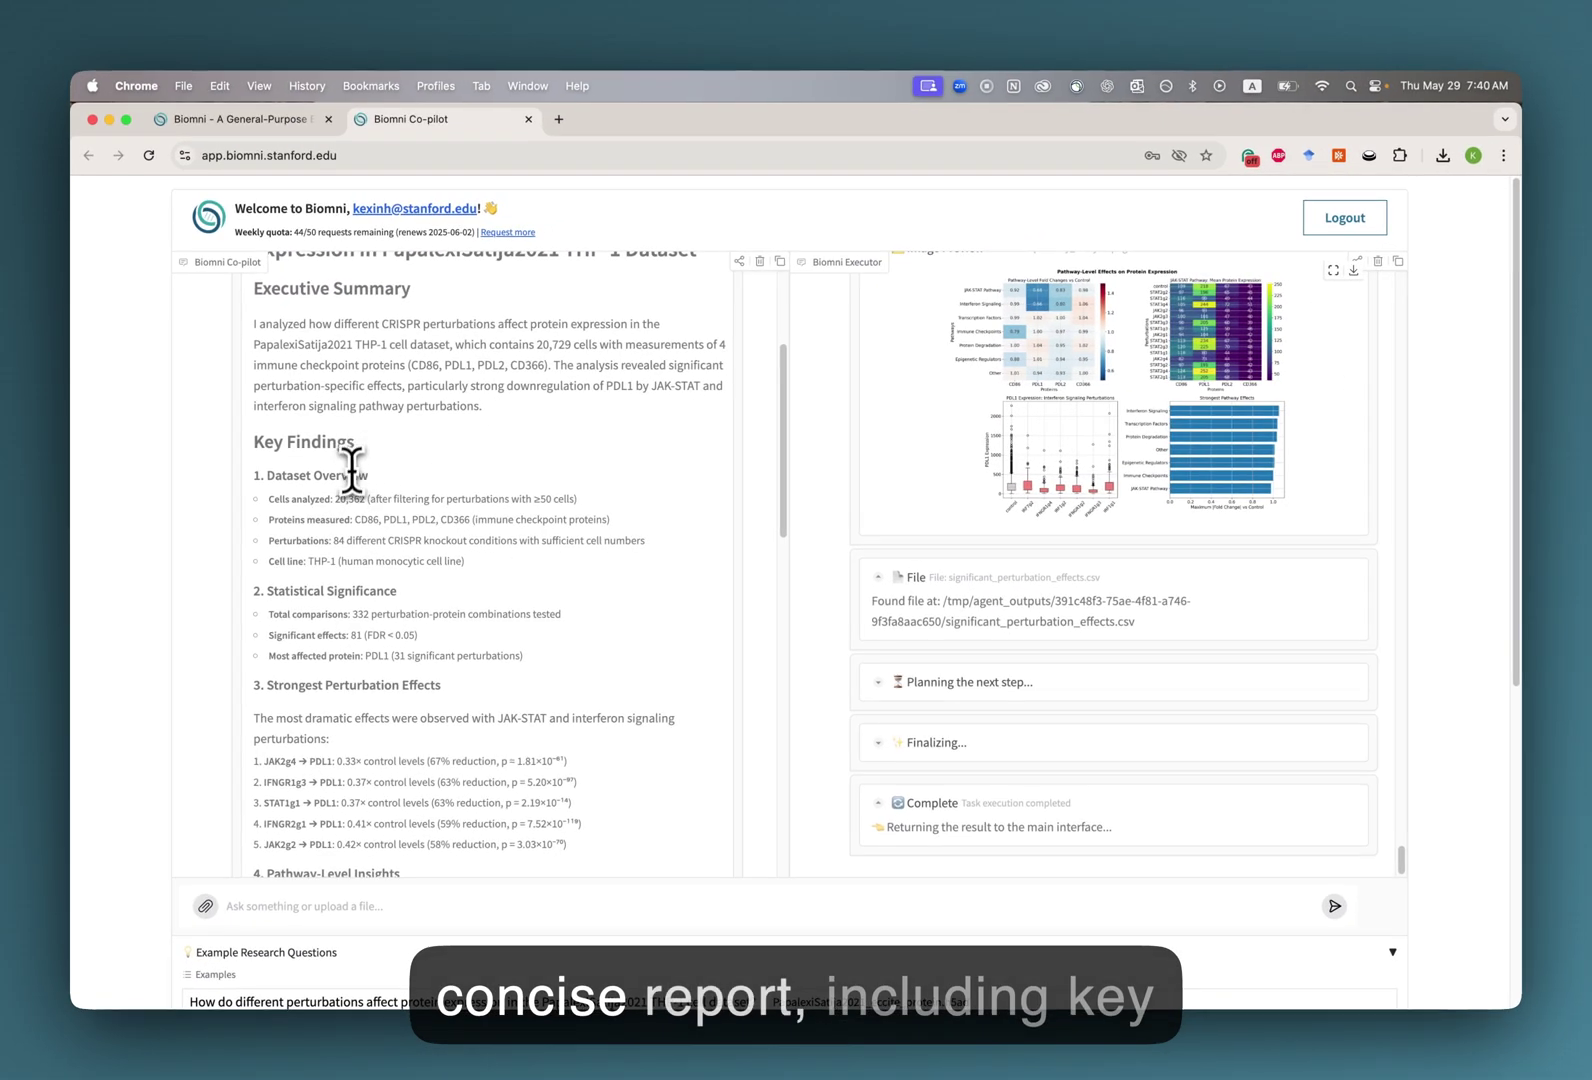
{"action": "scroll", "coordinate": [515, 597], "scroll_direction": "down", "scroll_amount": 4}
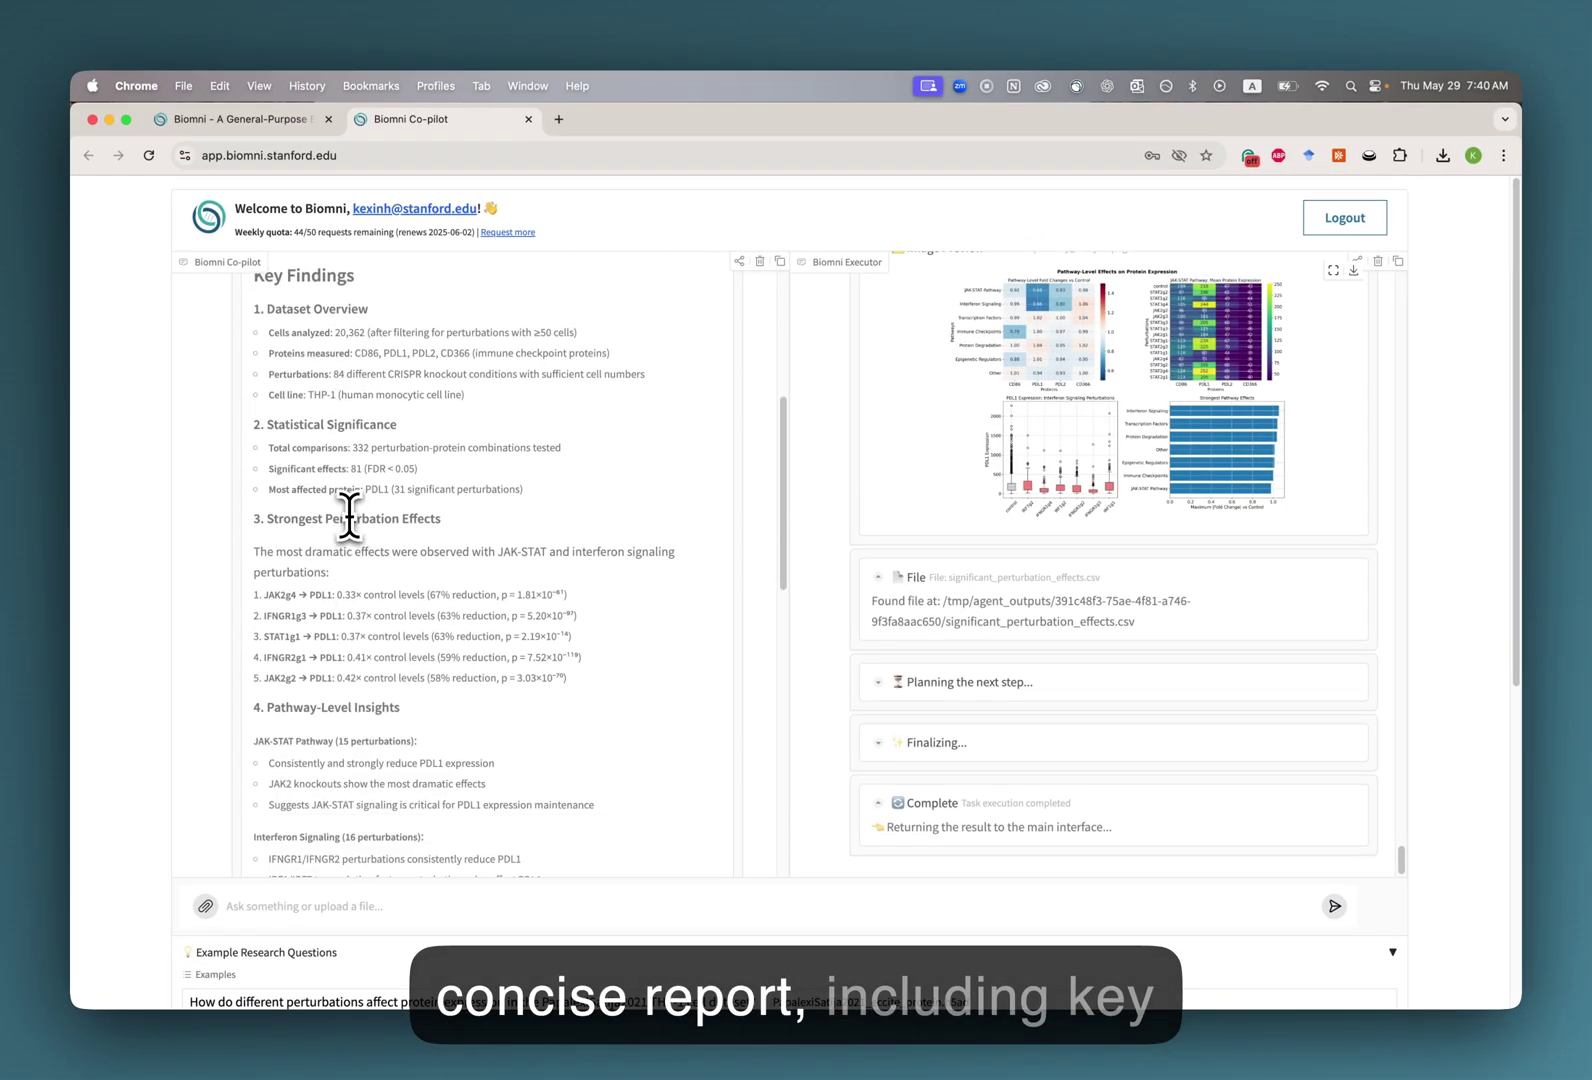
{"action": "scroll", "coordinate": [348, 516], "scroll_direction": "down", "scroll_amount": 5}
{"action": "scroll", "coordinate": [349, 478], "scroll_direction": "down", "scroll_amount": 5}
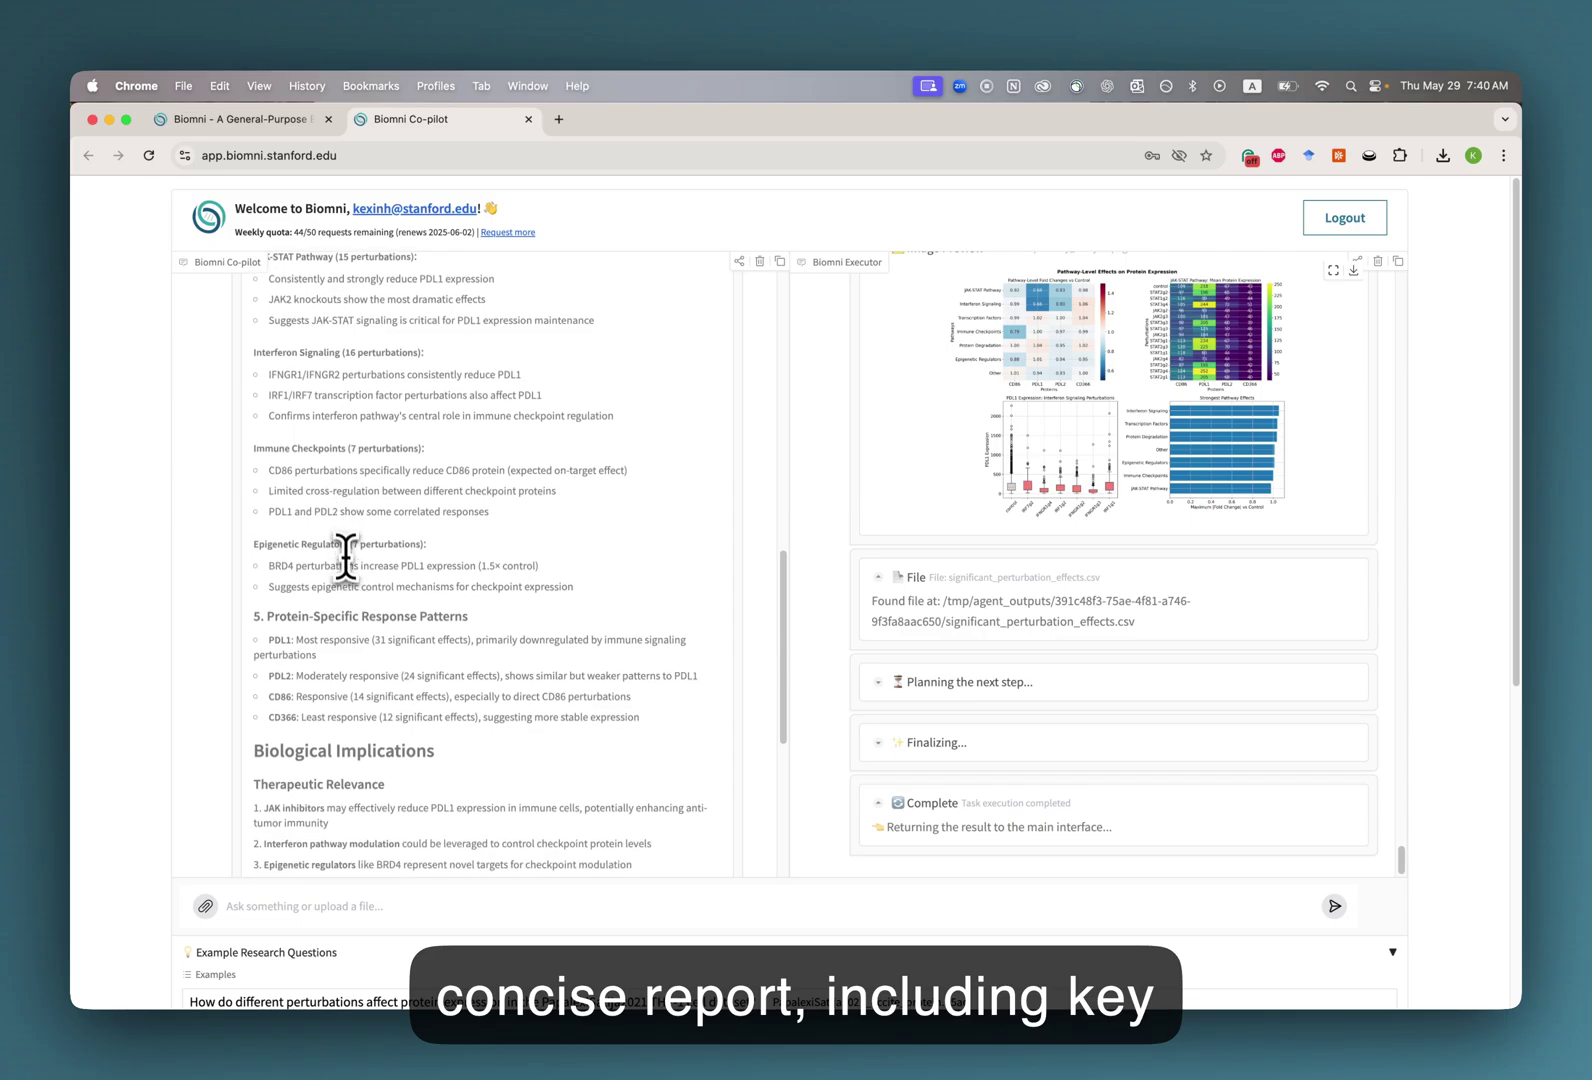
{"action": "scroll", "coordinate": [327, 621], "scroll_direction": "down", "scroll_amount": 5}
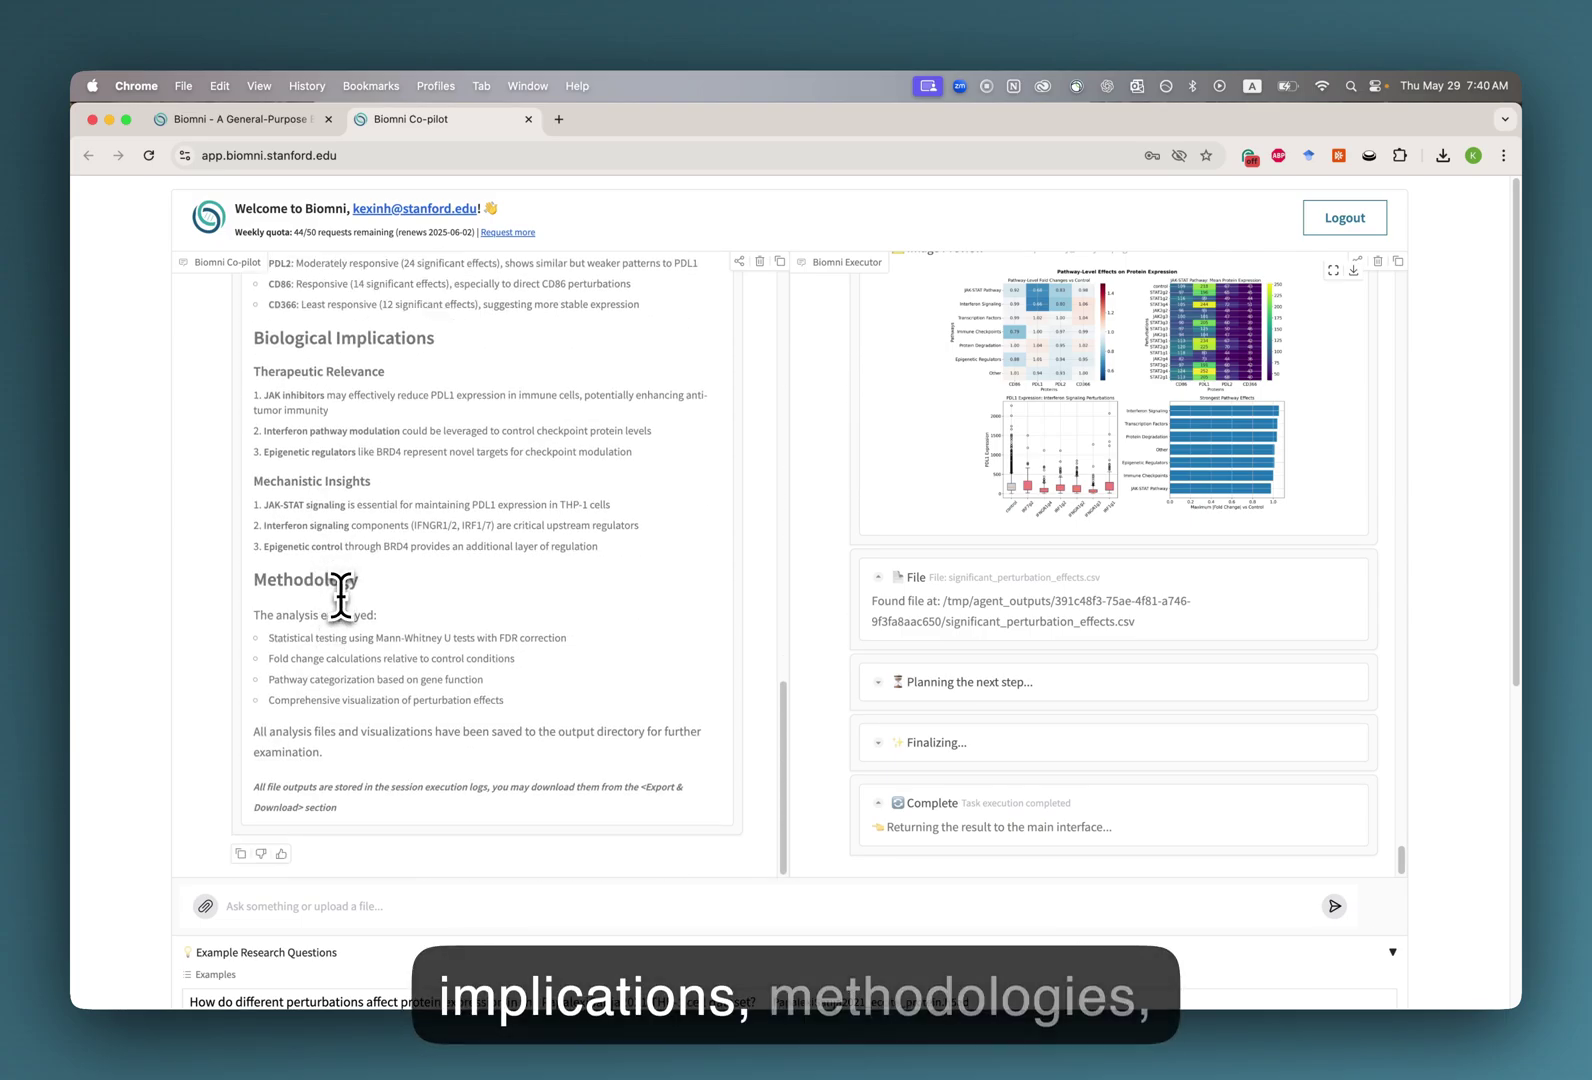
{"action": "scroll", "coordinate": [340, 605], "scroll_direction": "down", "scroll_amount": 1}
{"action": "scroll", "coordinate": [124, 735], "scroll_direction": "up", "scroll_amount": 1}
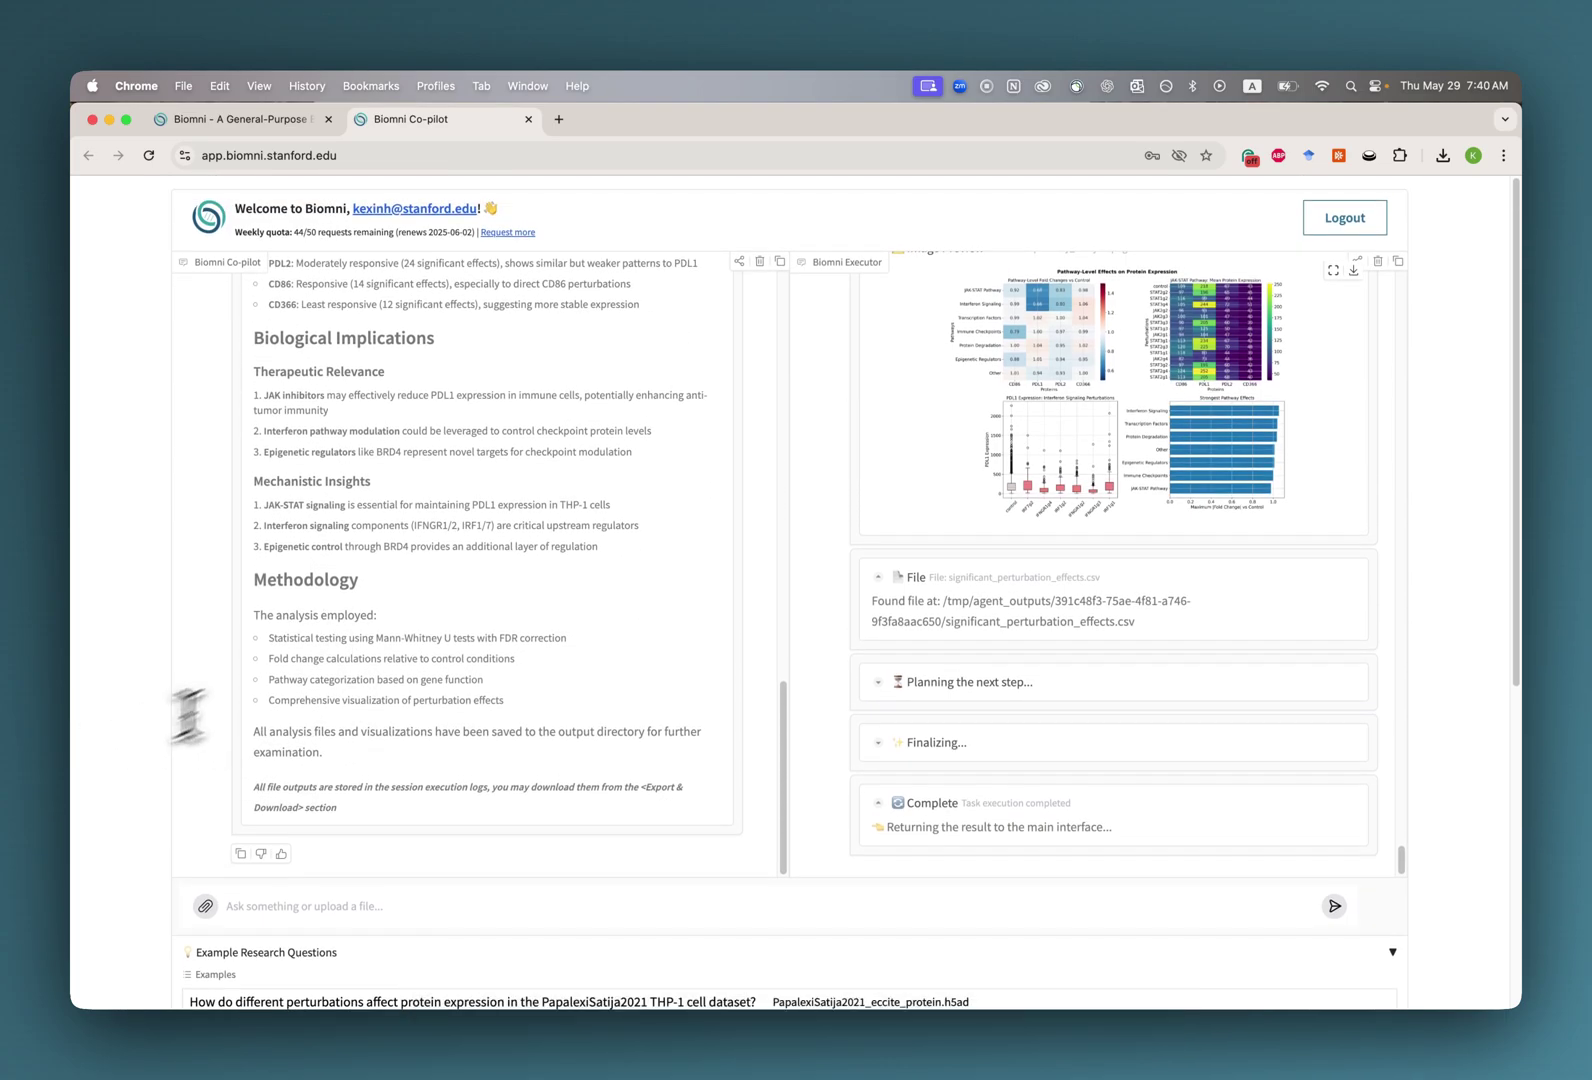
{"action": "scroll", "coordinate": [362, 620], "scroll_direction": "up", "scroll_amount": 1}
{"action": "scroll", "coordinate": [372, 630], "scroll_direction": "up", "scroll_amount": 20}
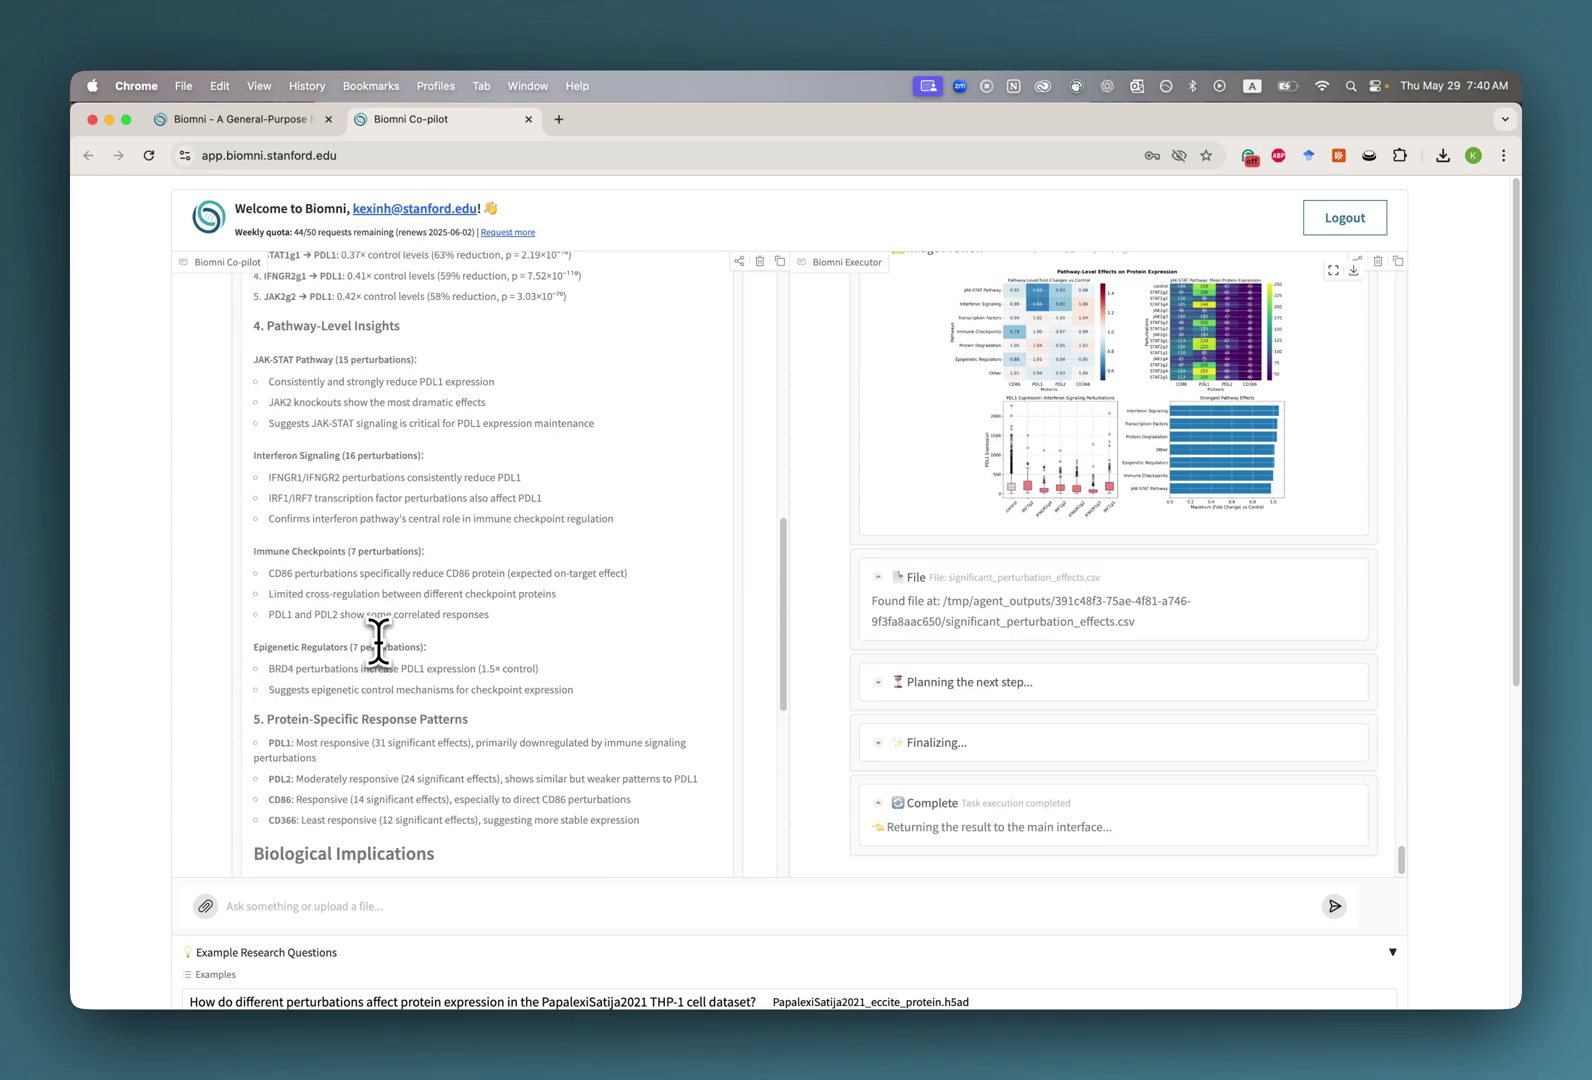
{"action": "scroll", "coordinate": [378, 640], "scroll_direction": "down", "scroll_amount": 20}
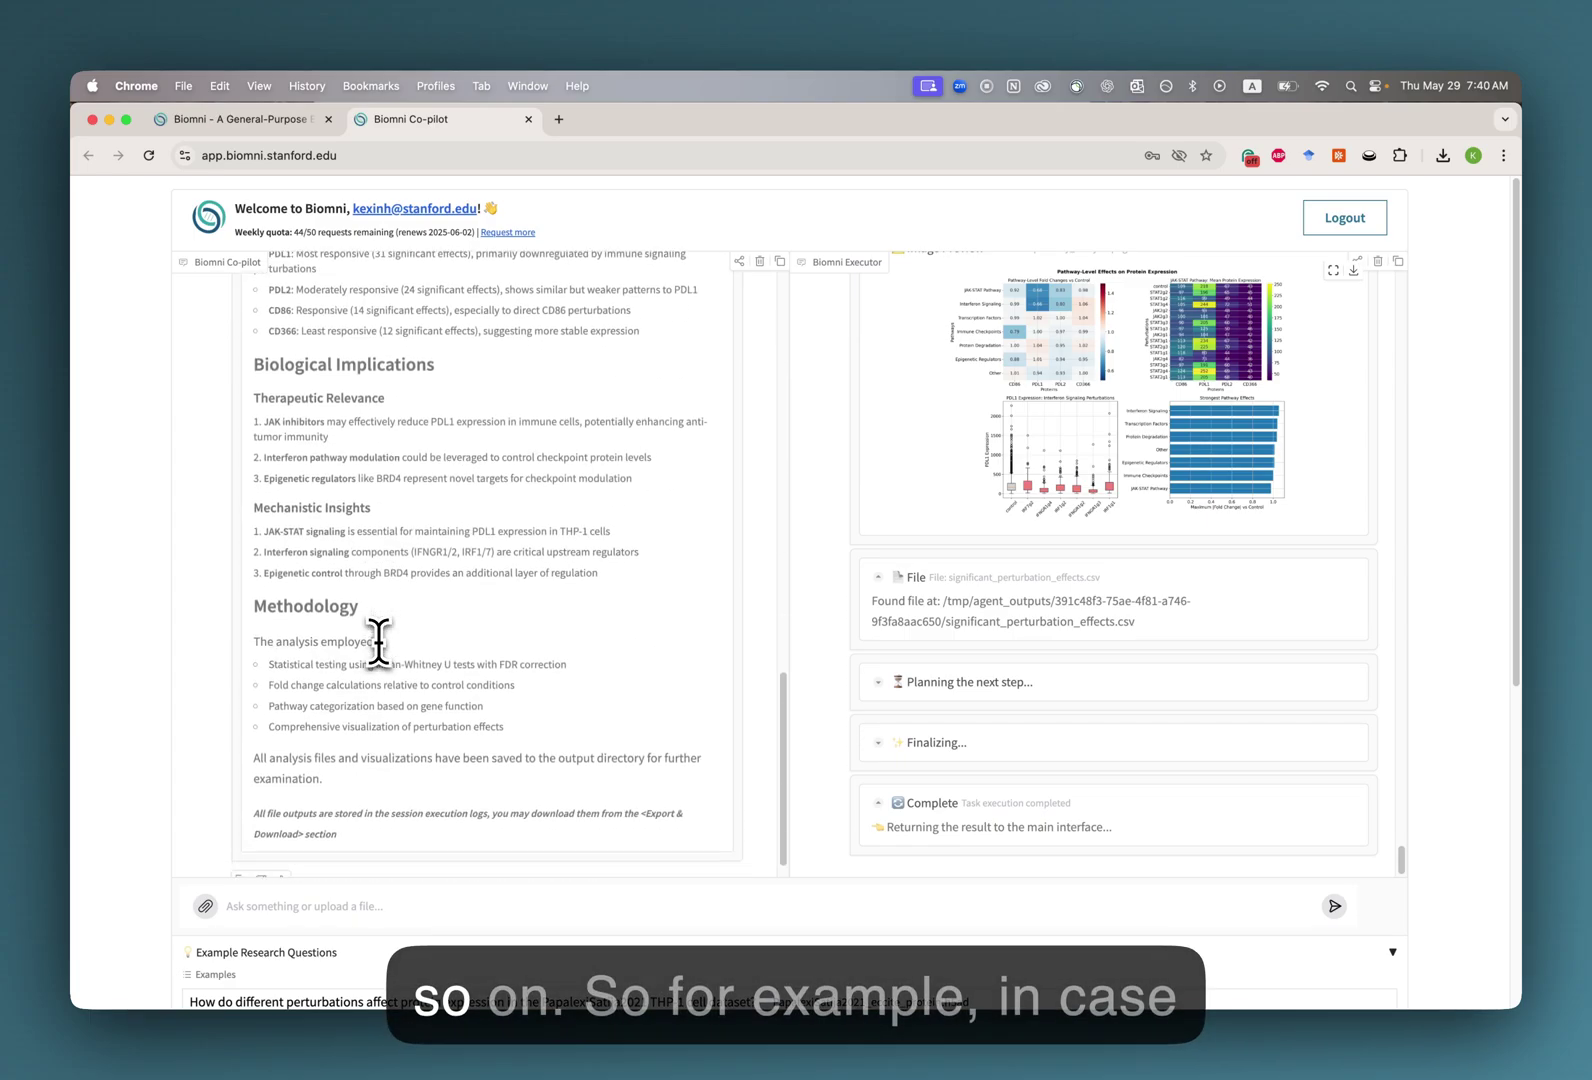
{"action": "scroll", "coordinate": [142, 740], "scroll_direction": "up", "scroll_amount": 1}
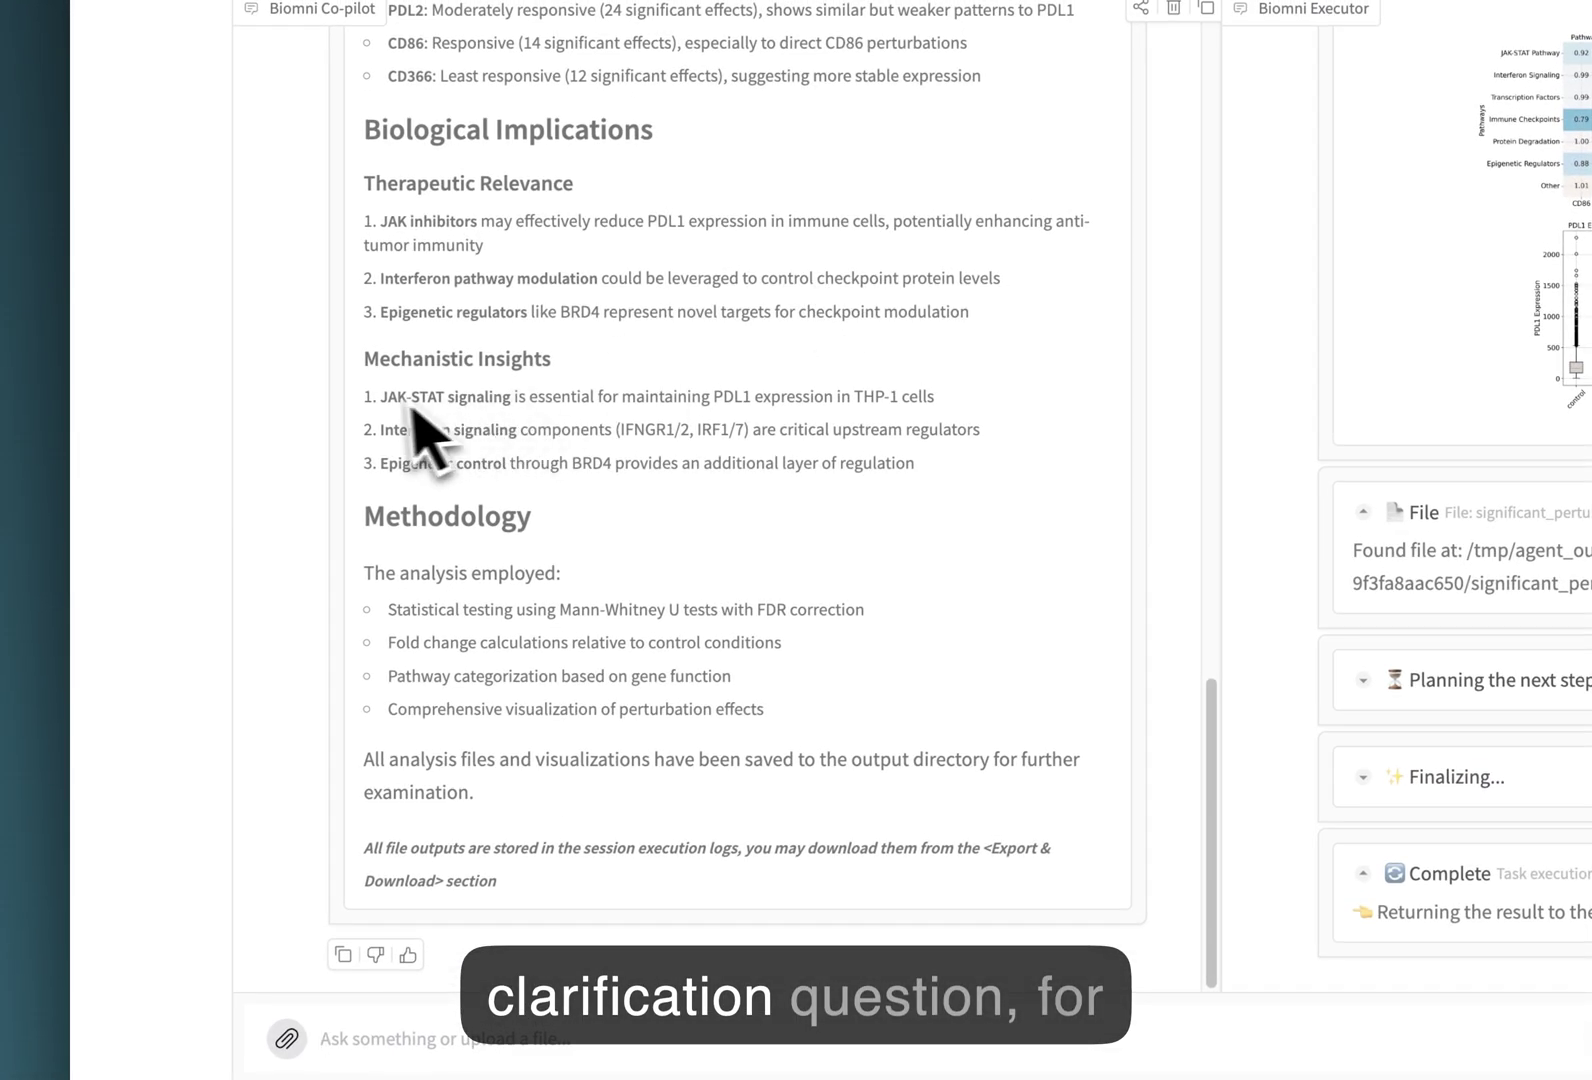
{"action": "left_click_drag", "start_coordinate": [493, 408], "coordinate": [514, 405]}
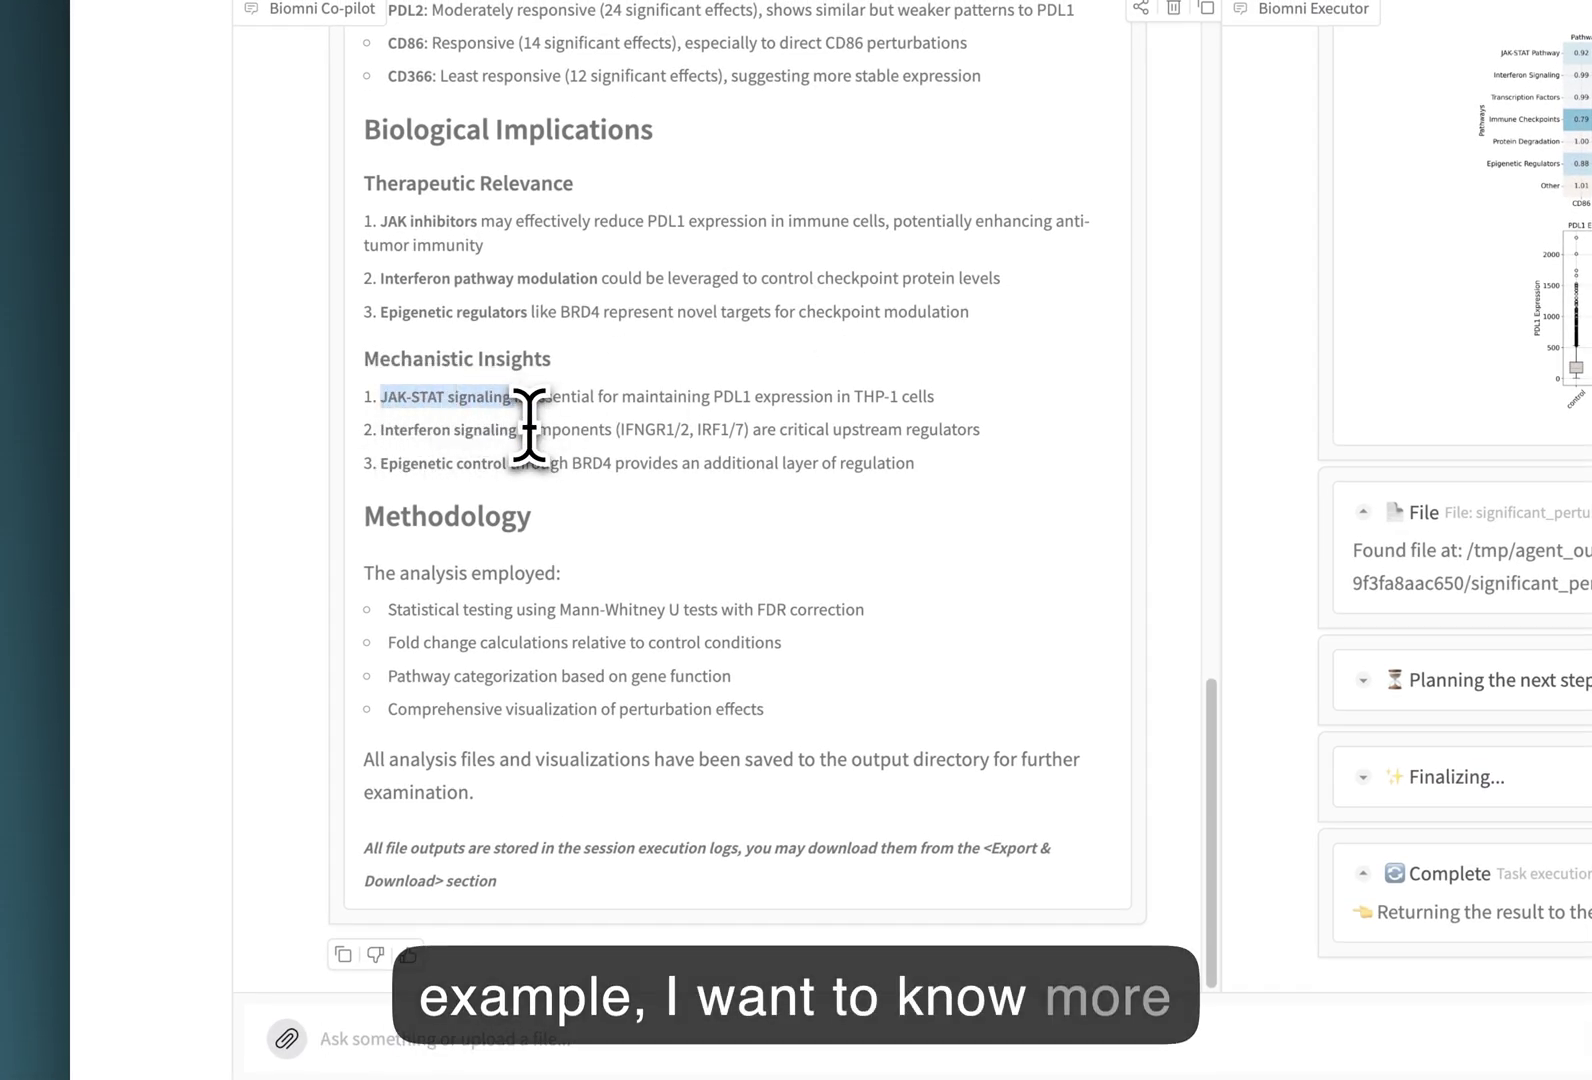
Send the co-pilot the follow-up question 'what is JAK-STAT signaling'.
{"action": "left_click", "coordinate": [807, 1030]}
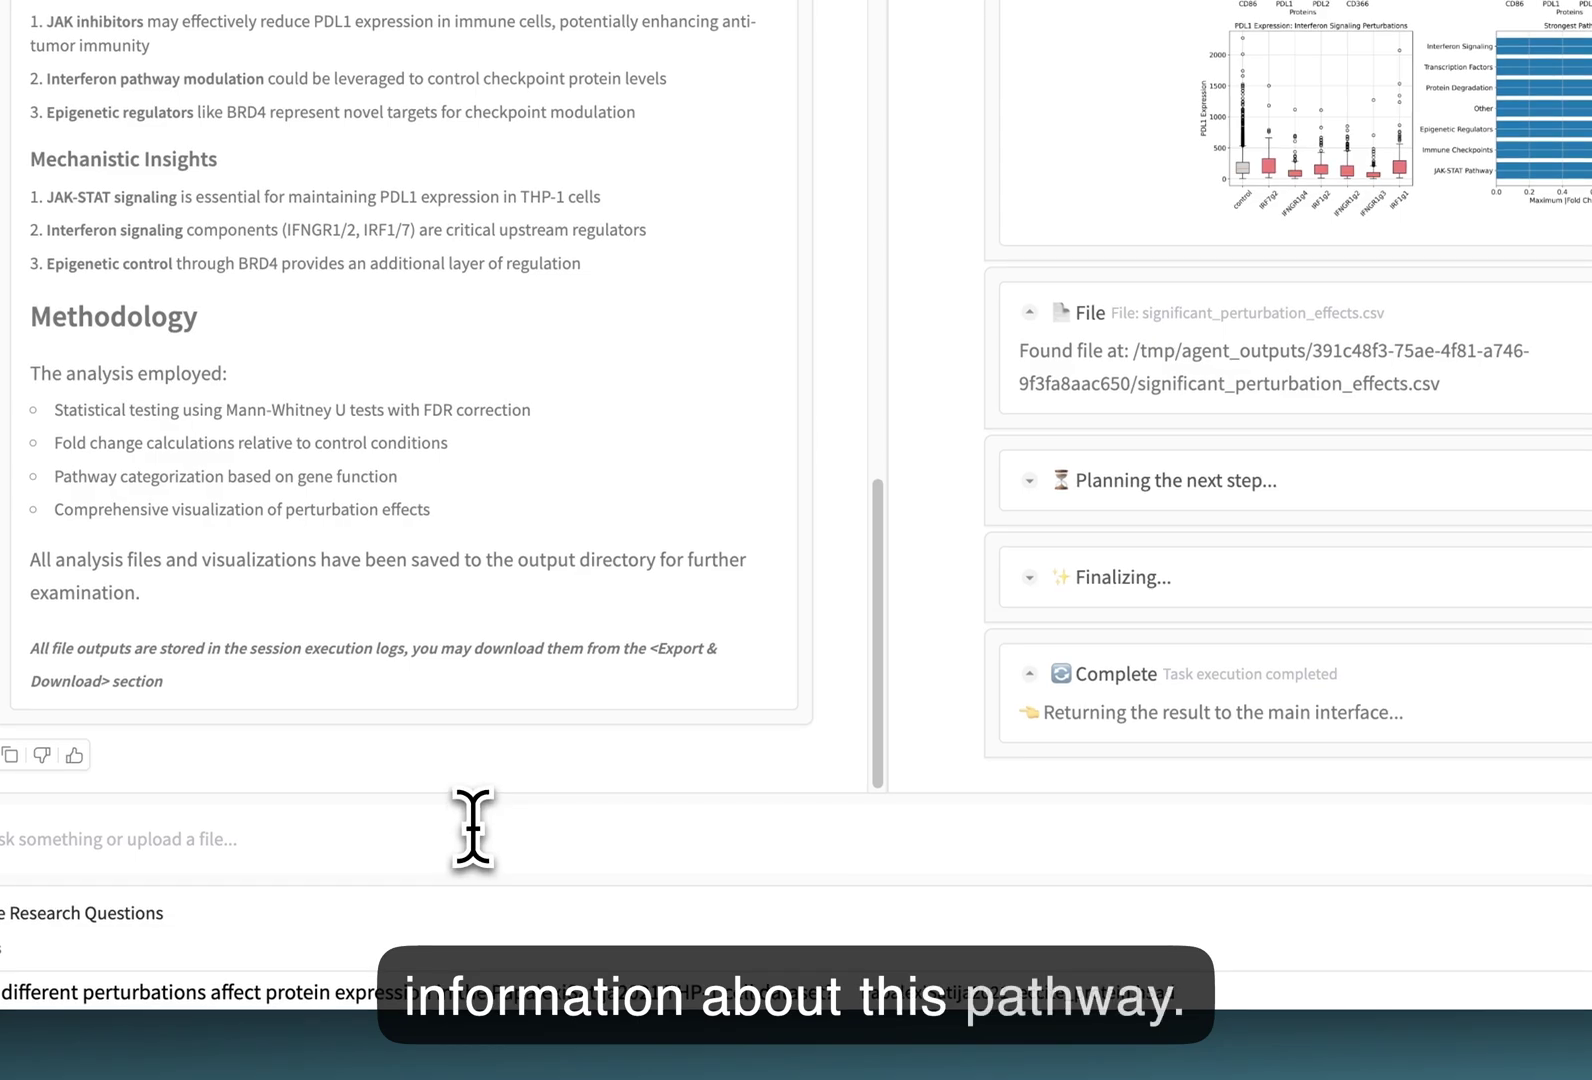
{"action": "key", "text": "BackSpace"}
{"action": "key", "text": "BackSpace"}
{"action": "key", "text": "BackSpace"}
{"action": "key", "text": "BackSpace"}
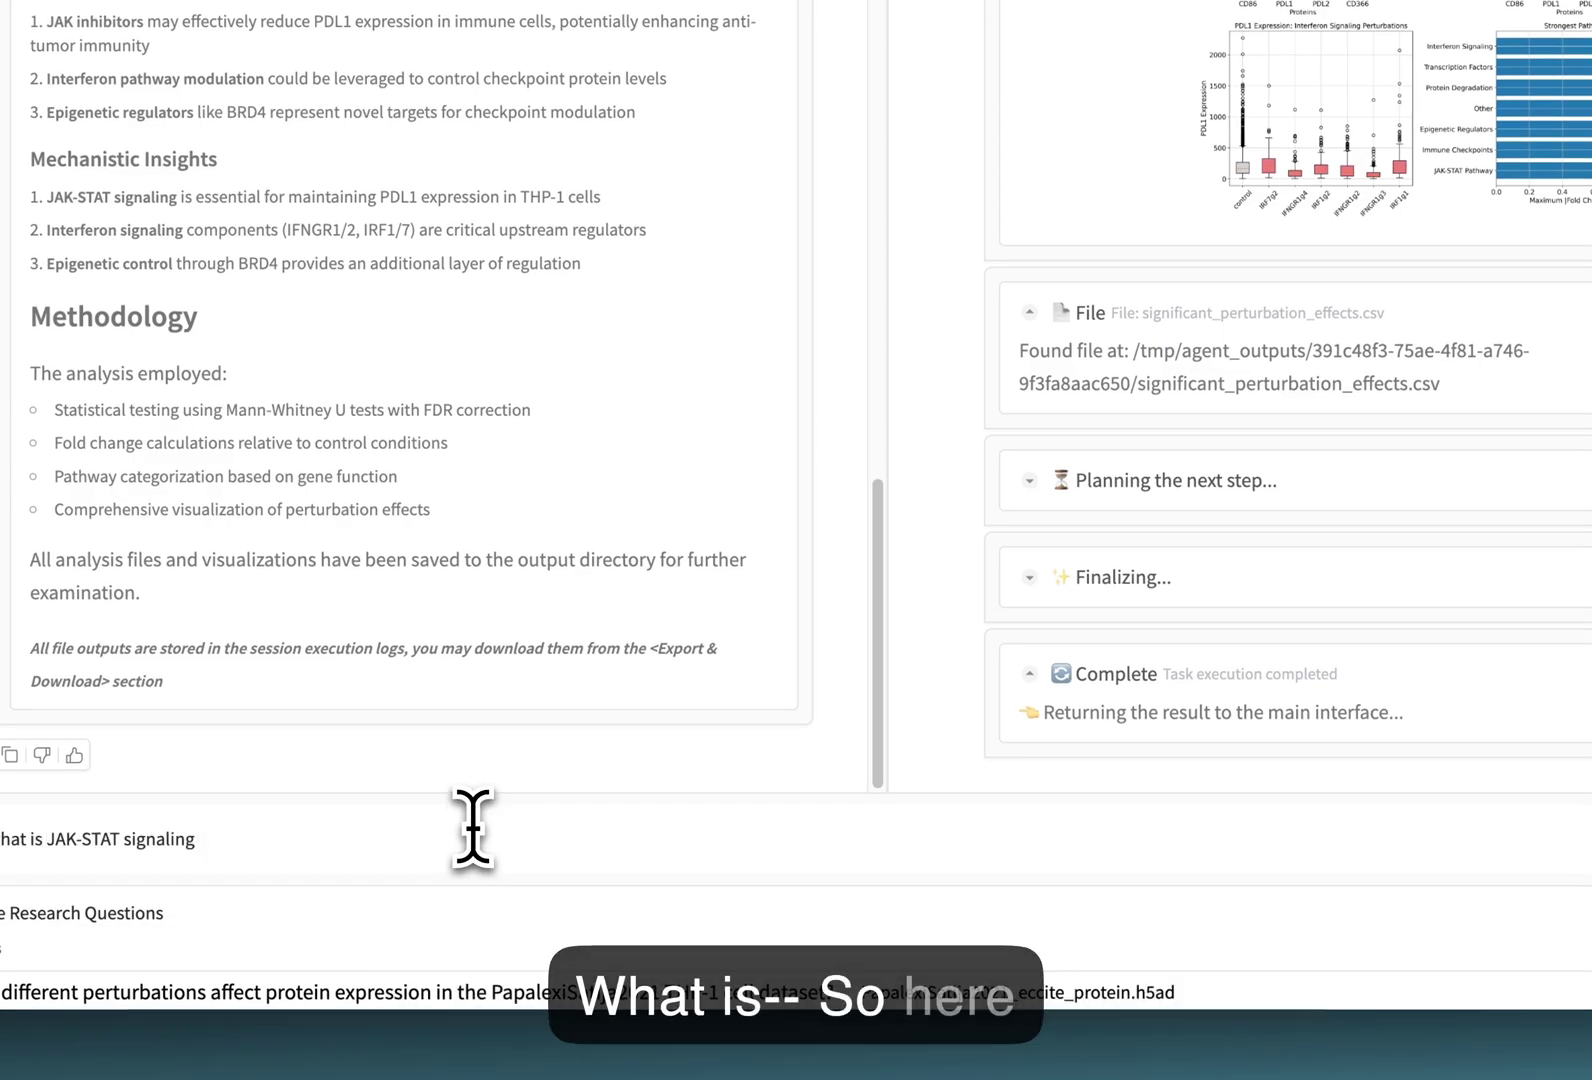
{"action": "left_click", "coordinate": [1247, 840]}
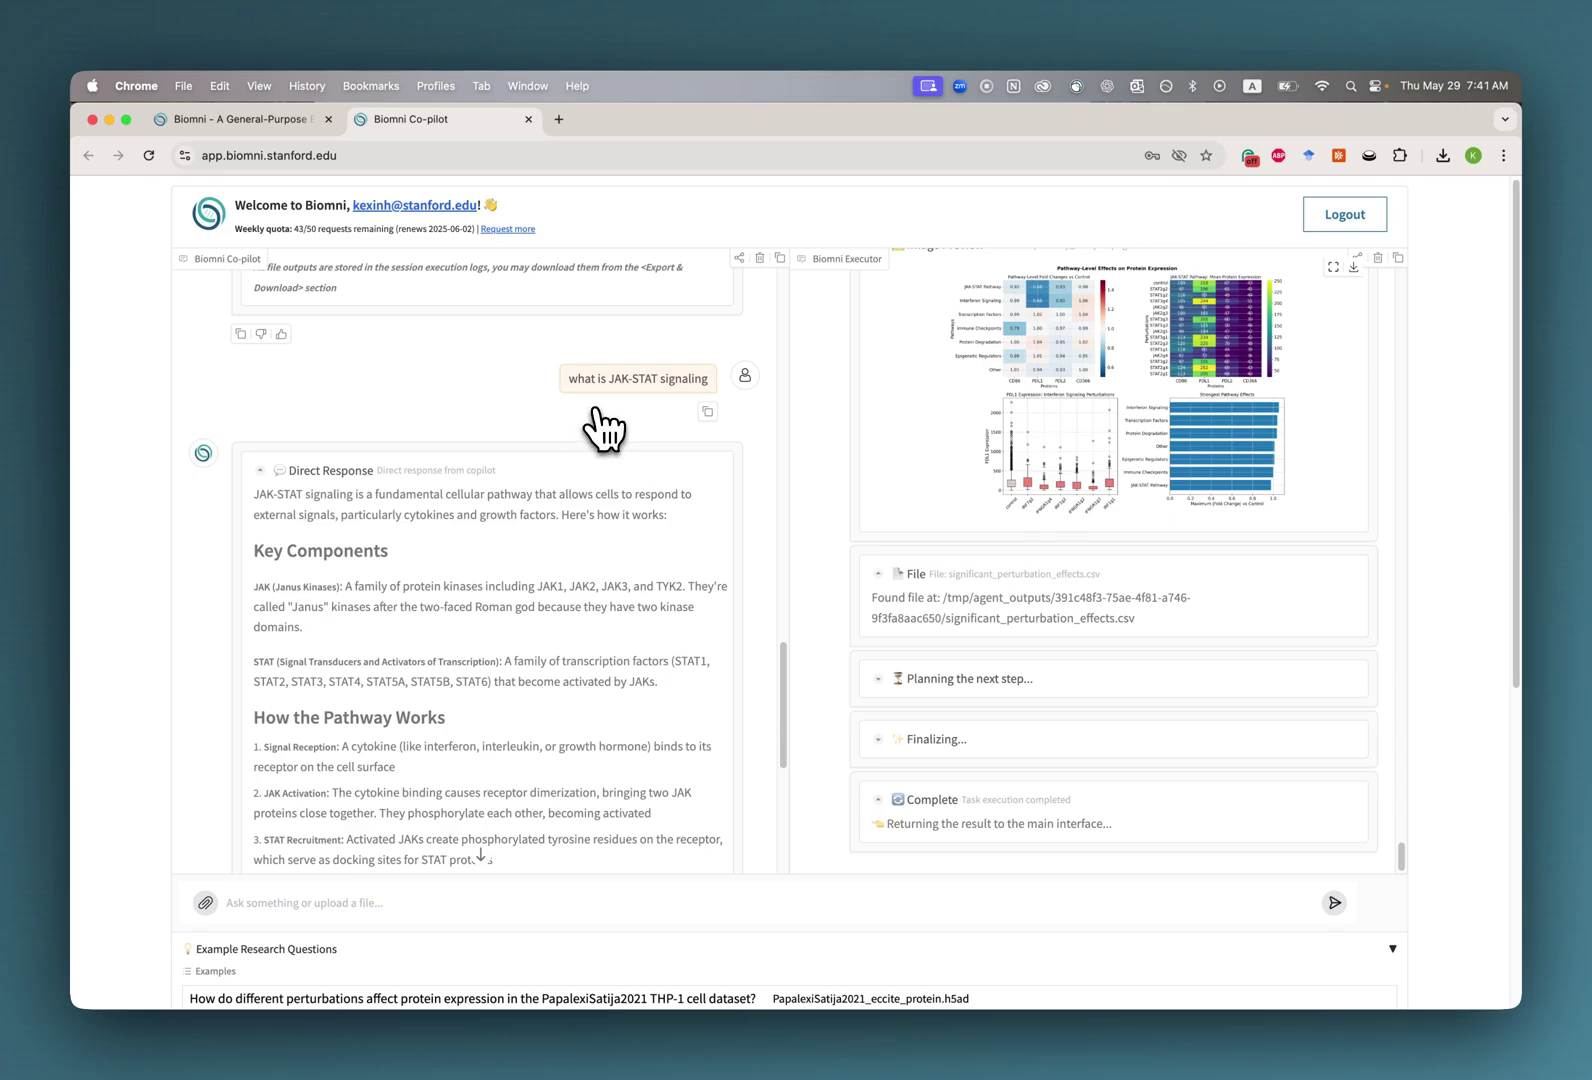
{"action": "scroll", "coordinate": [470, 515], "scroll_direction": "down", "scroll_amount": 1}
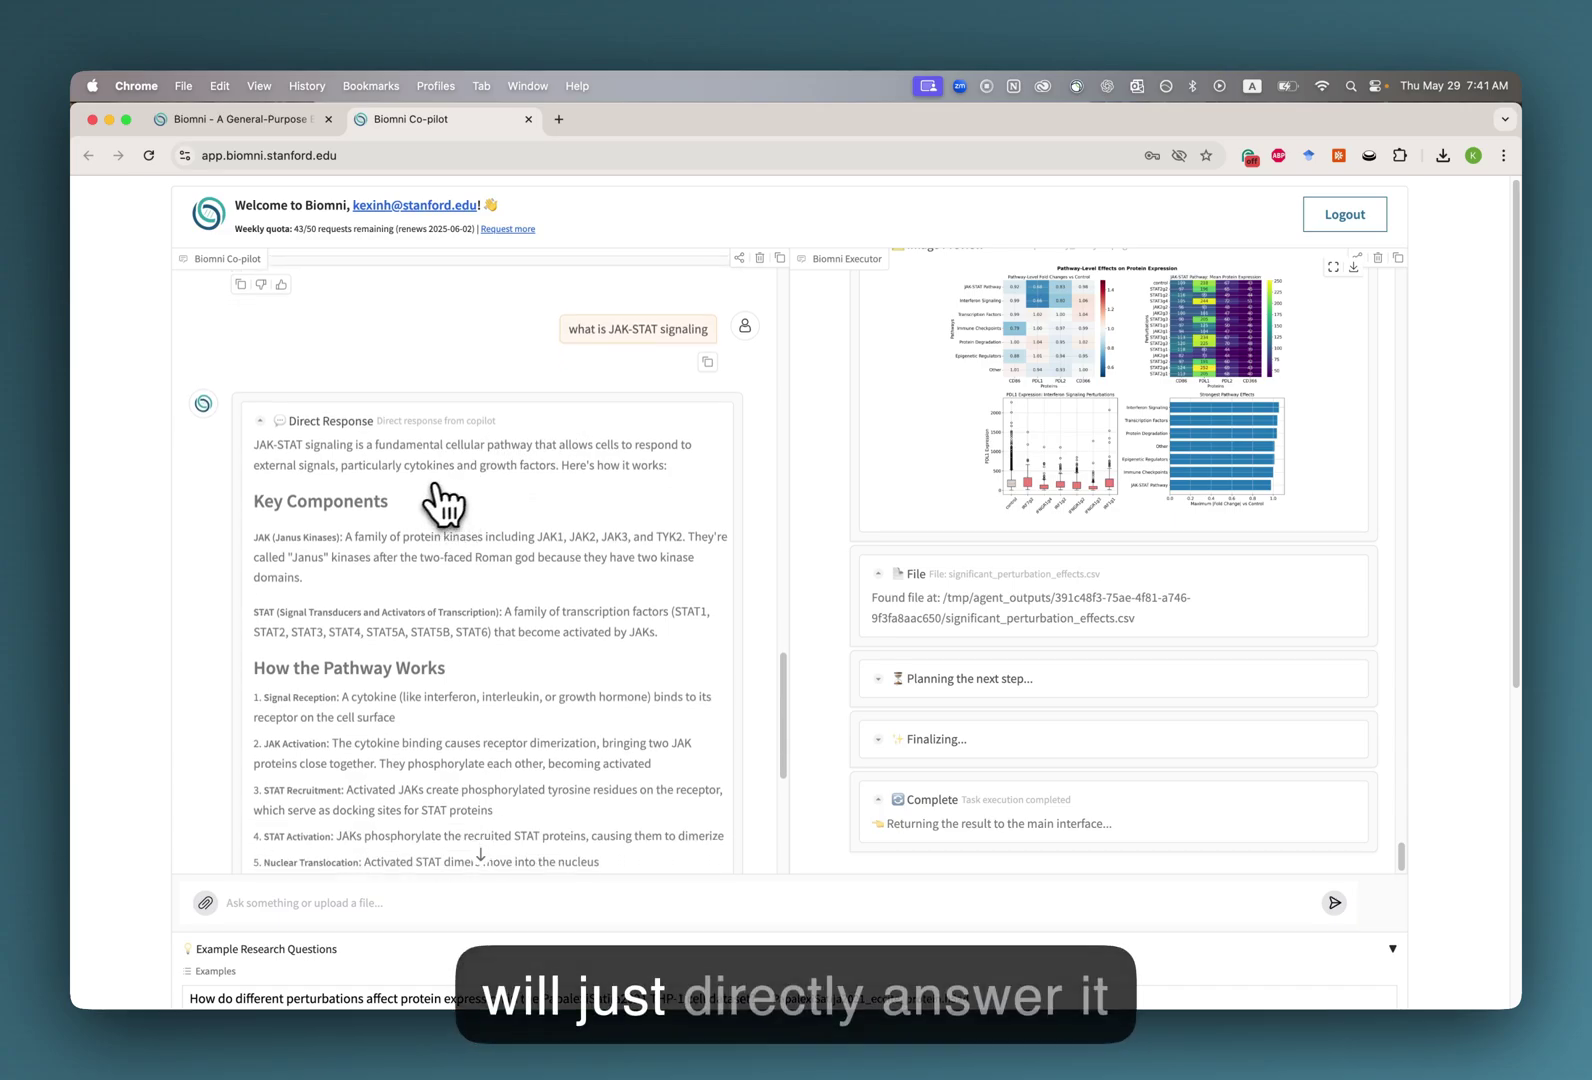
{"action": "scroll", "coordinate": [462, 510], "scroll_direction": "down", "scroll_amount": 4}
{"action": "scroll", "coordinate": [462, 508], "scroll_direction": "down", "scroll_amount": 4}
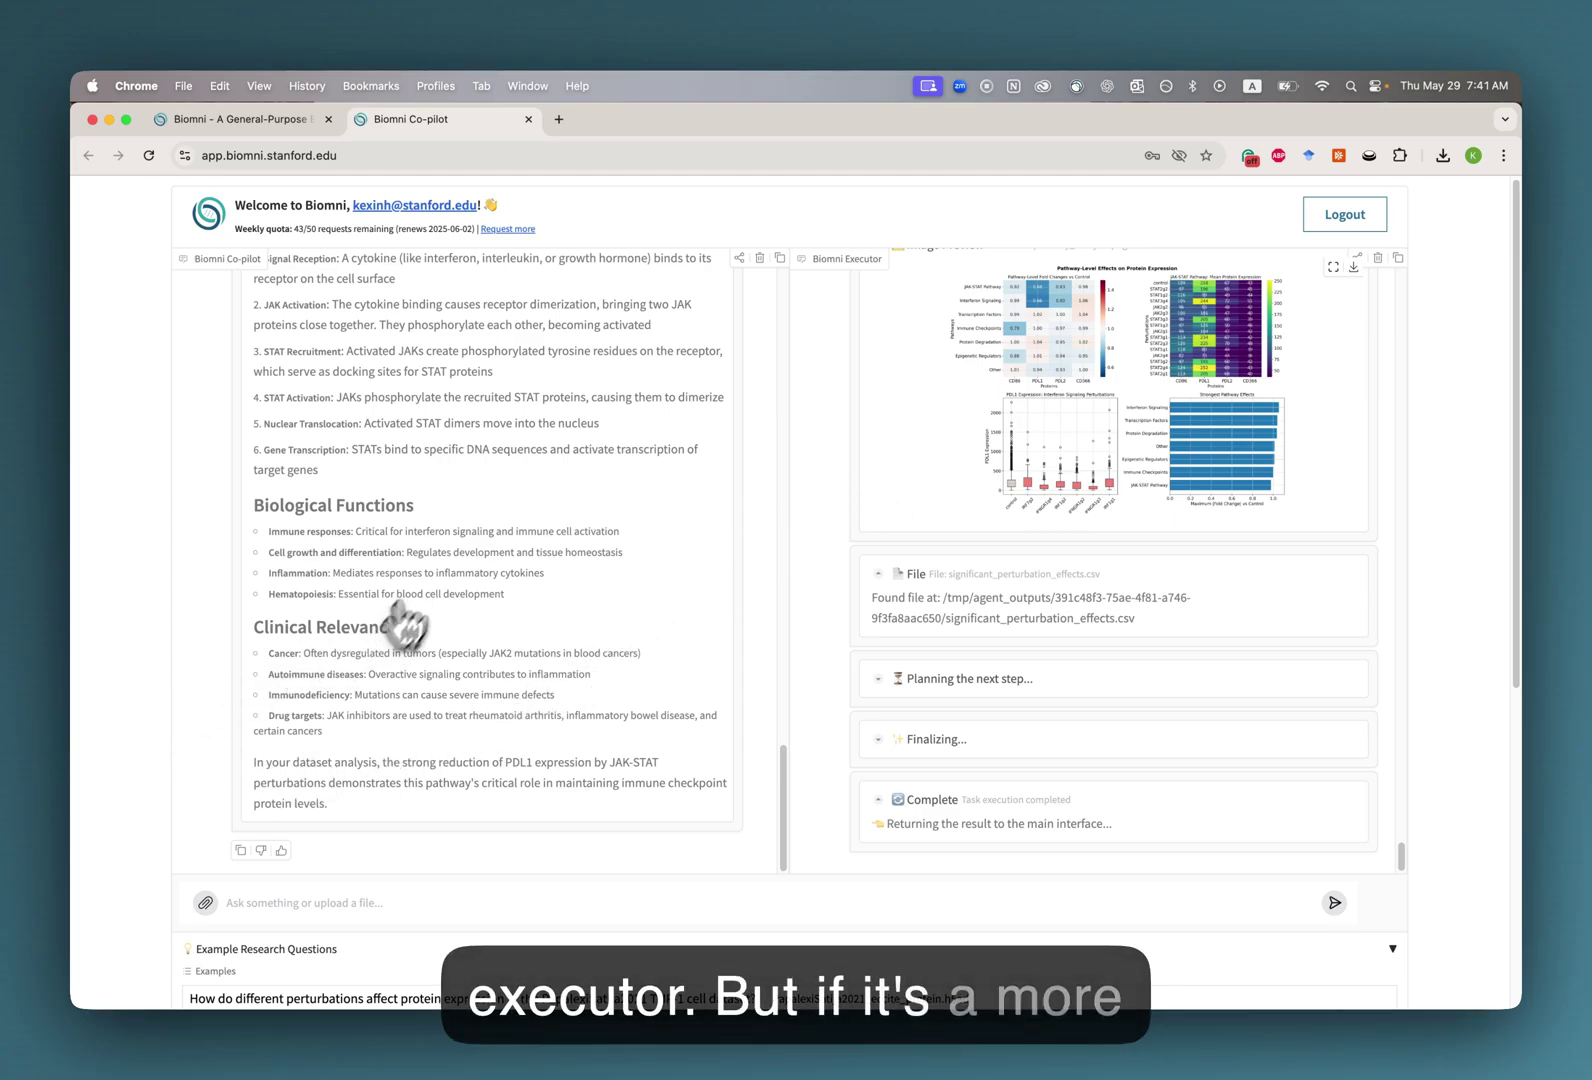
{"action": "scroll", "coordinate": [513, 575], "scroll_direction": "down", "scroll_amount": 2}
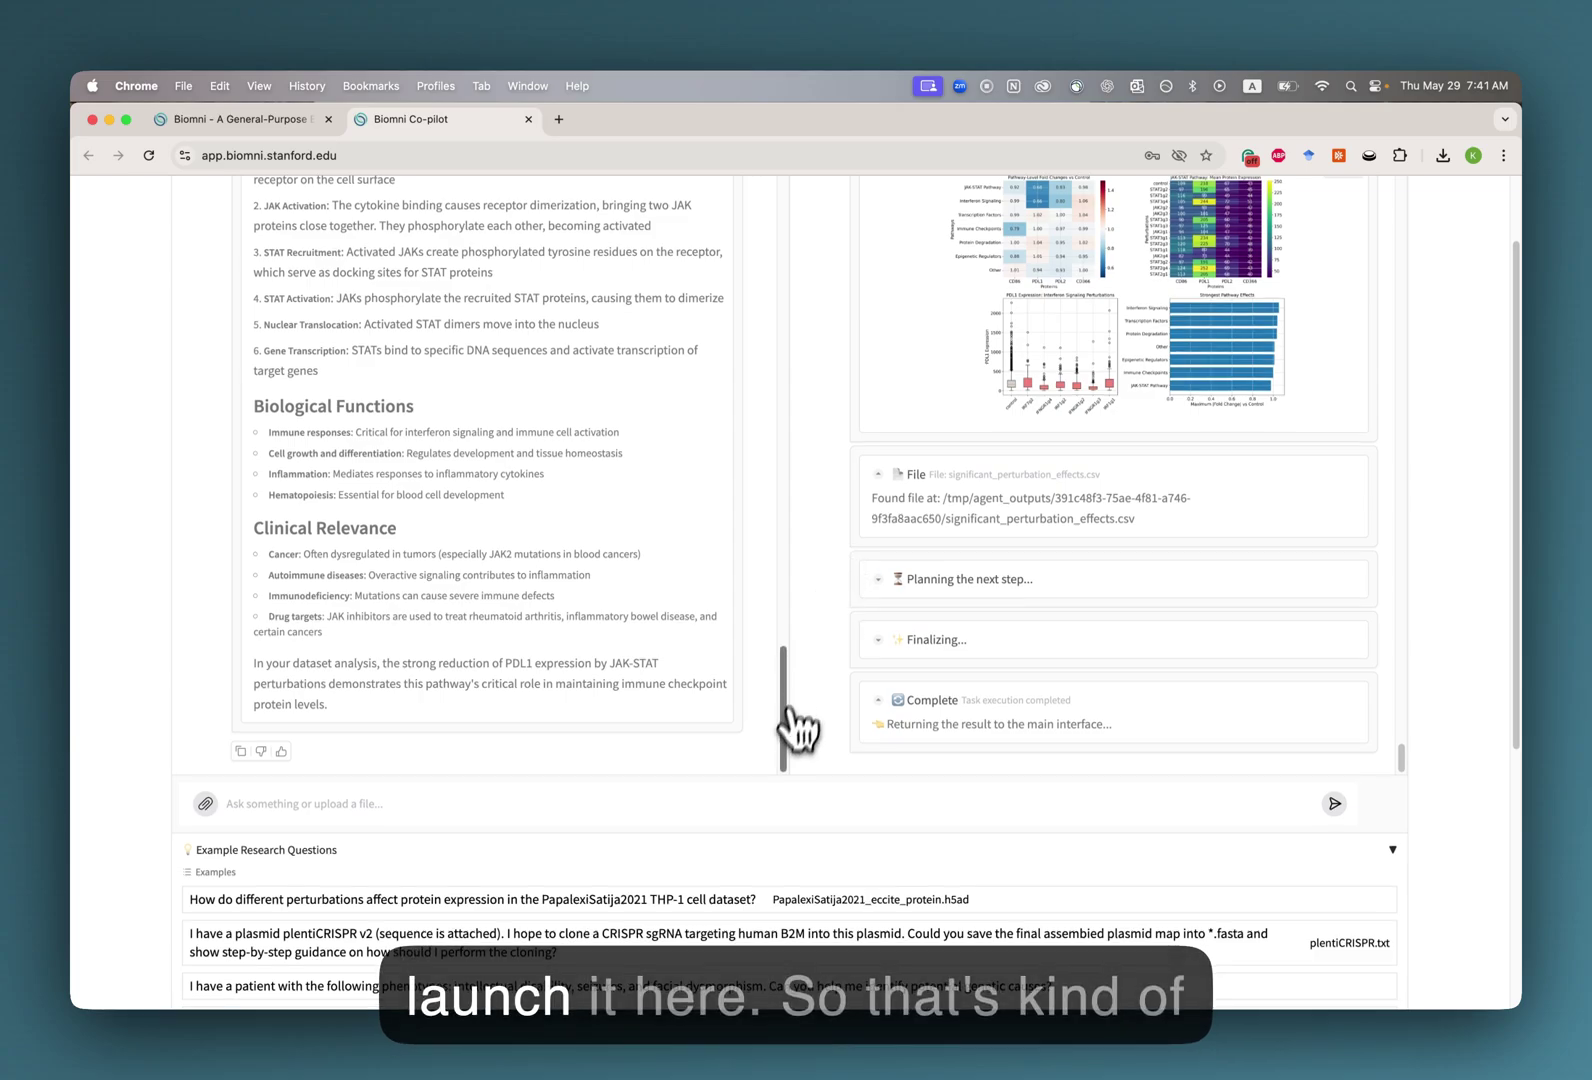
{"action": "scroll", "coordinate": [792, 745], "scroll_direction": "down", "scroll_amount": 4}
{"action": "scroll", "coordinate": [728, 662], "scroll_direction": "up", "scroll_amount": 6}
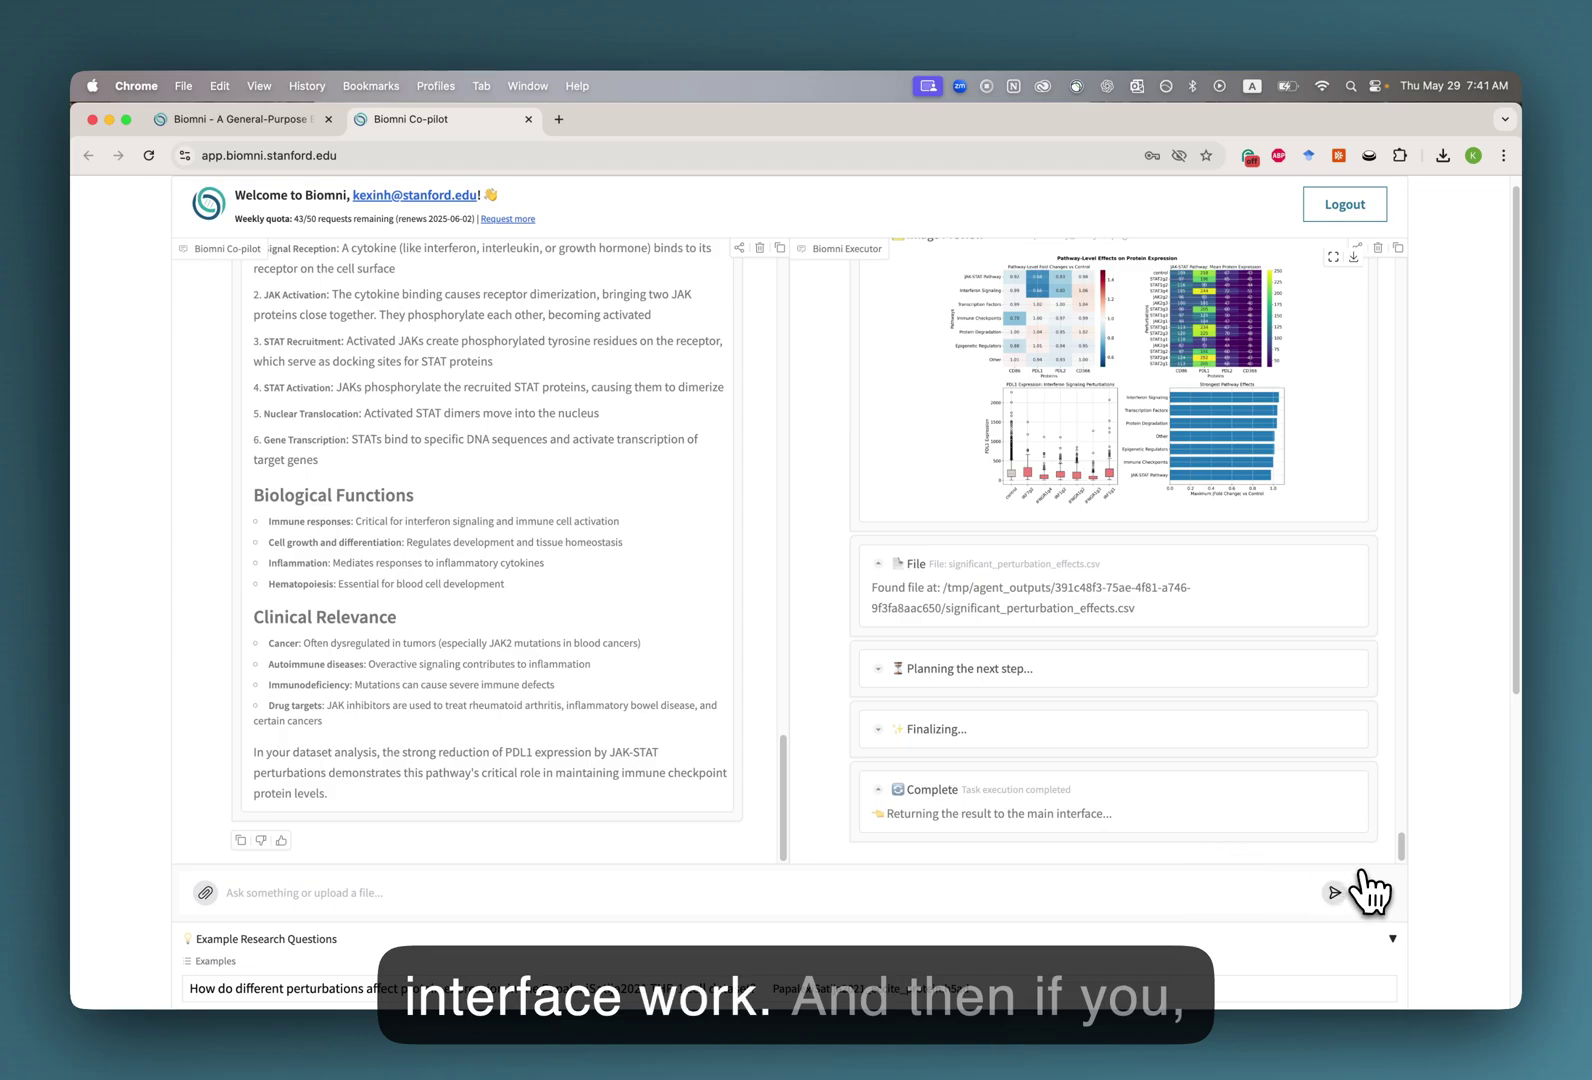
{"action": "scroll", "coordinate": [1005, 935], "scroll_direction": "down", "scroll_amount": 10}
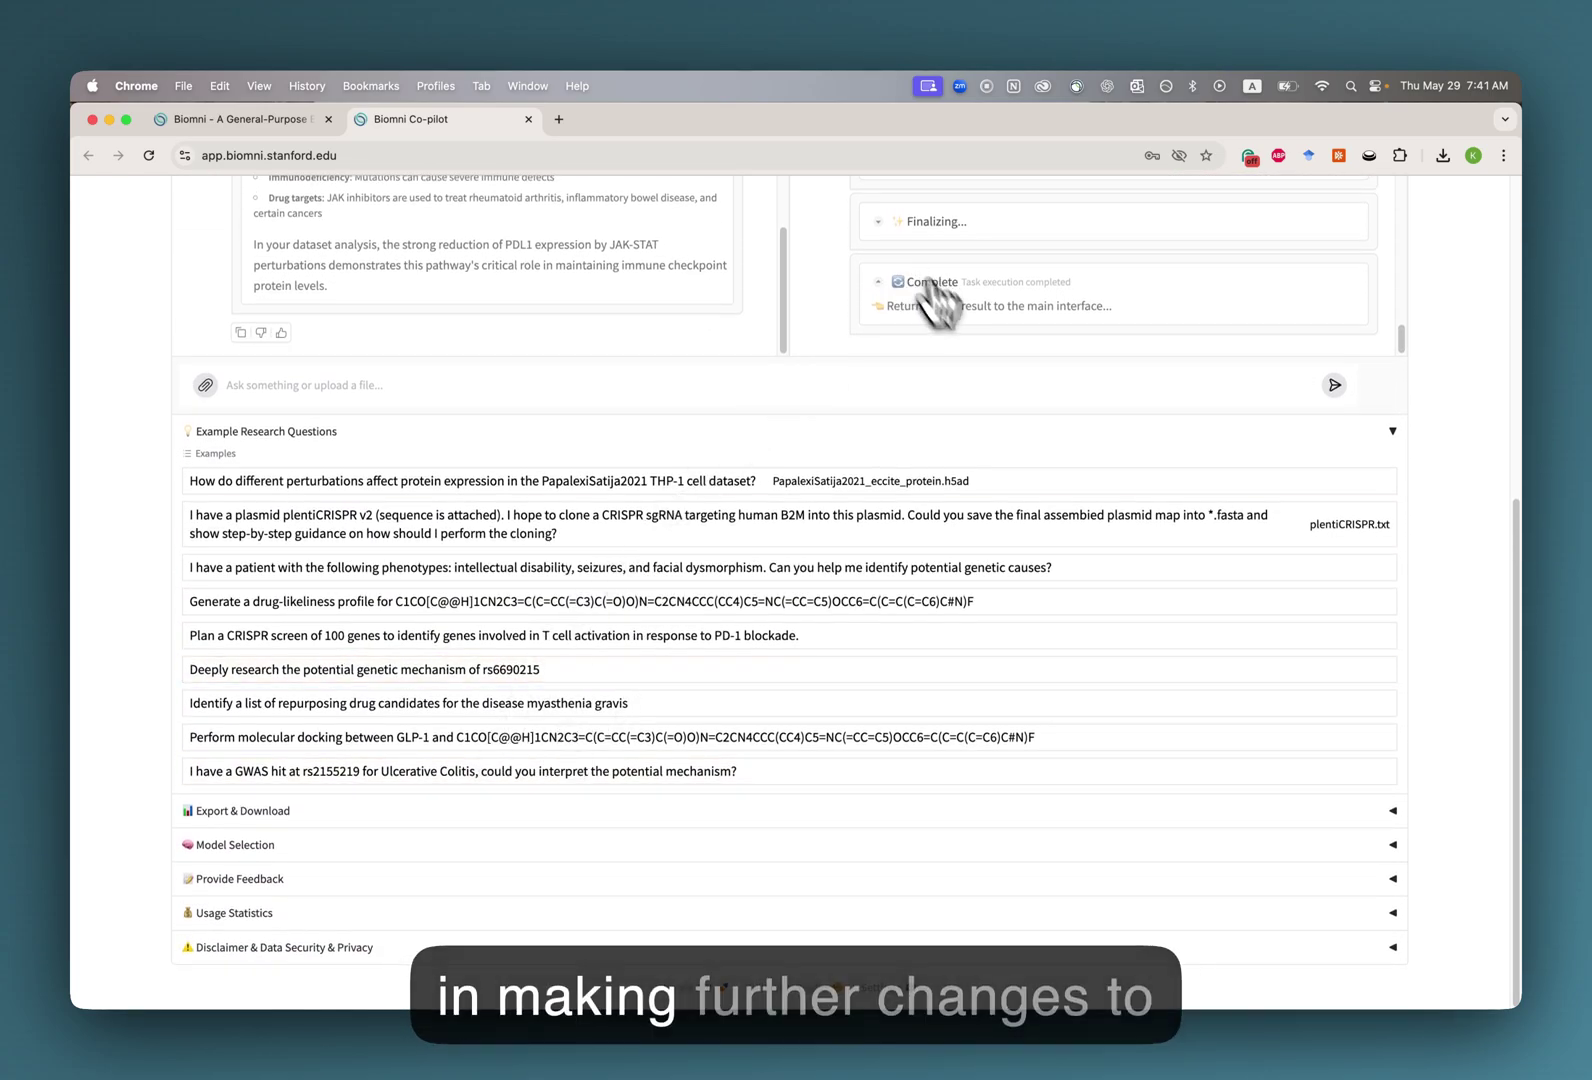
{"action": "scroll", "coordinate": [931, 298], "scroll_direction": "up", "scroll_amount": 10}
{"action": "scroll", "coordinate": [1040, 480], "scroll_direction": "up", "scroll_amount": 5}
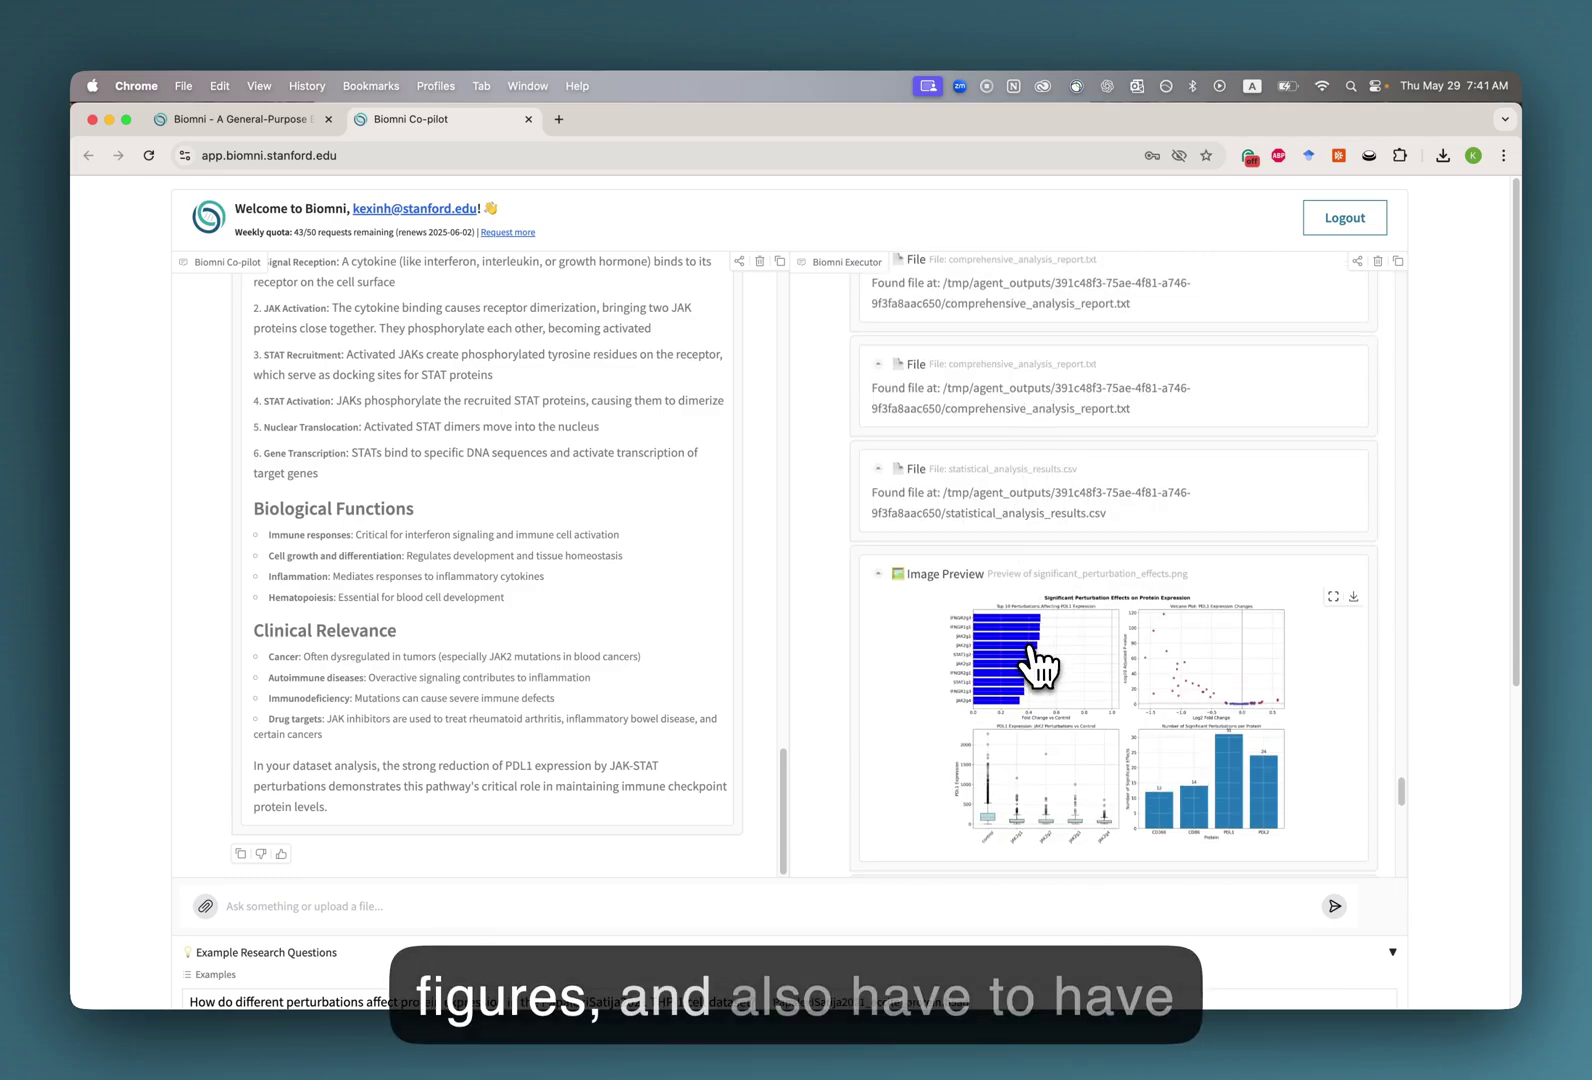
{"action": "scroll", "coordinate": [984, 490], "scroll_direction": "down", "scroll_amount": 6}
{"action": "scroll", "coordinate": [985, 565], "scroll_direction": "down", "scroll_amount": 5}
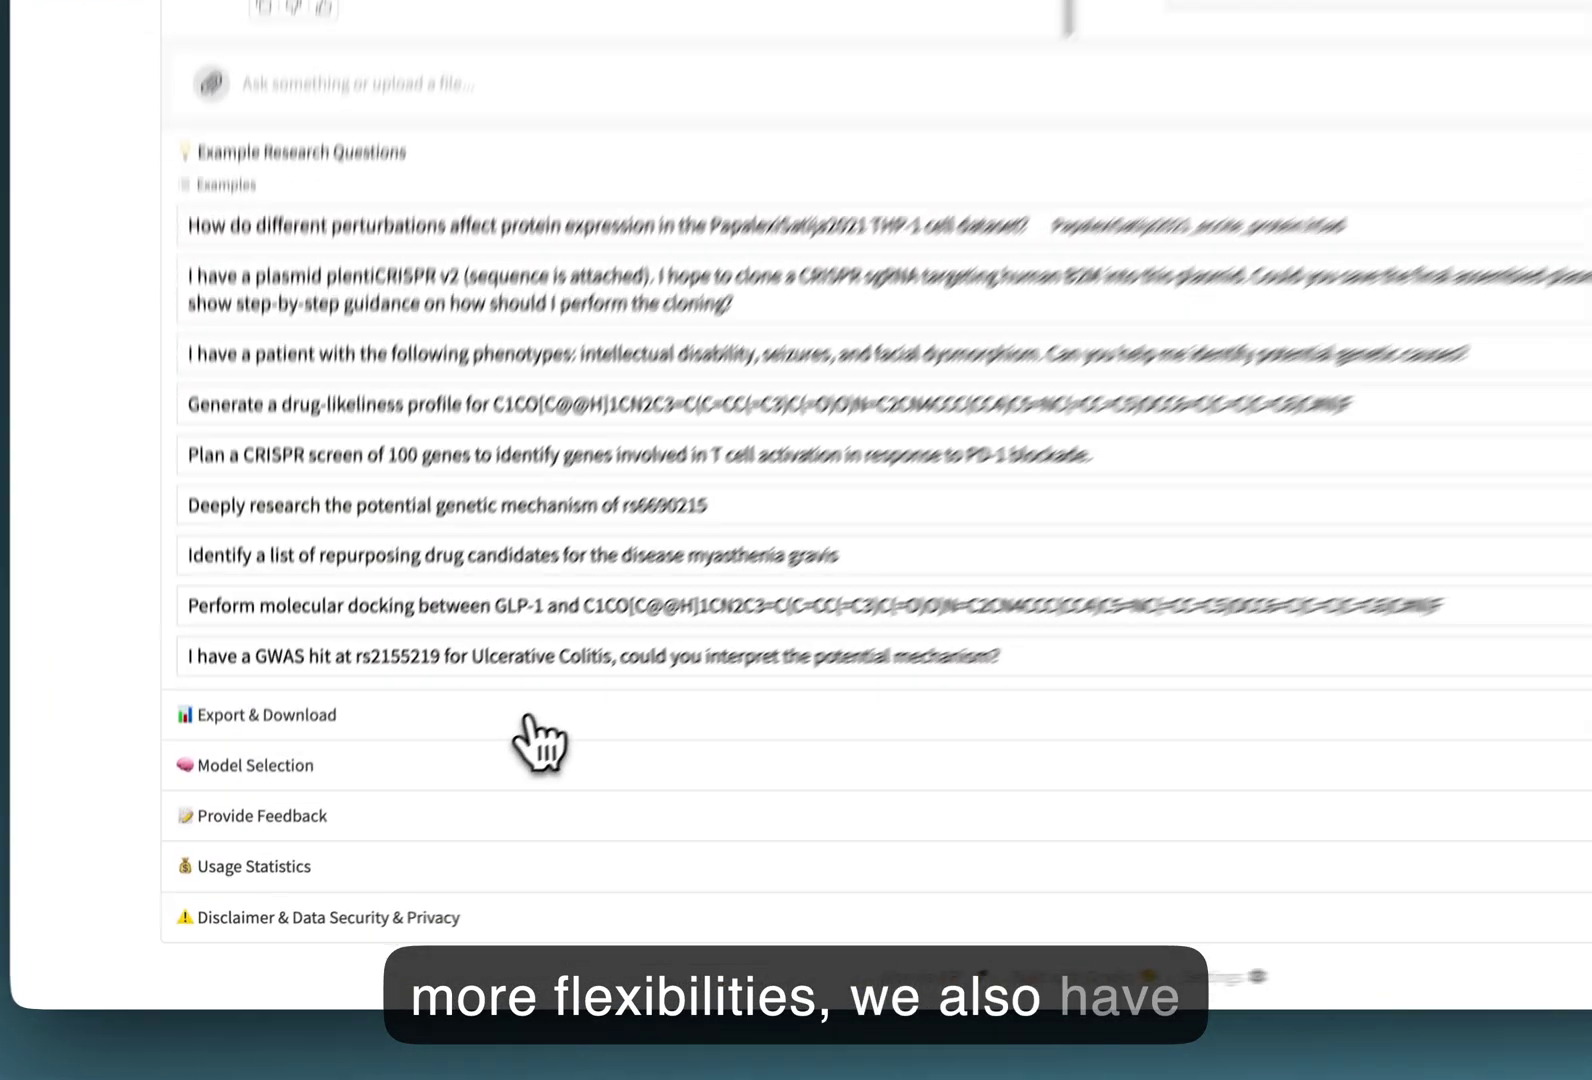
Download the 14:27 protein-expression session's biomni_logs zip from Export & Download.
{"action": "left_click", "coordinate": [420, 805]}
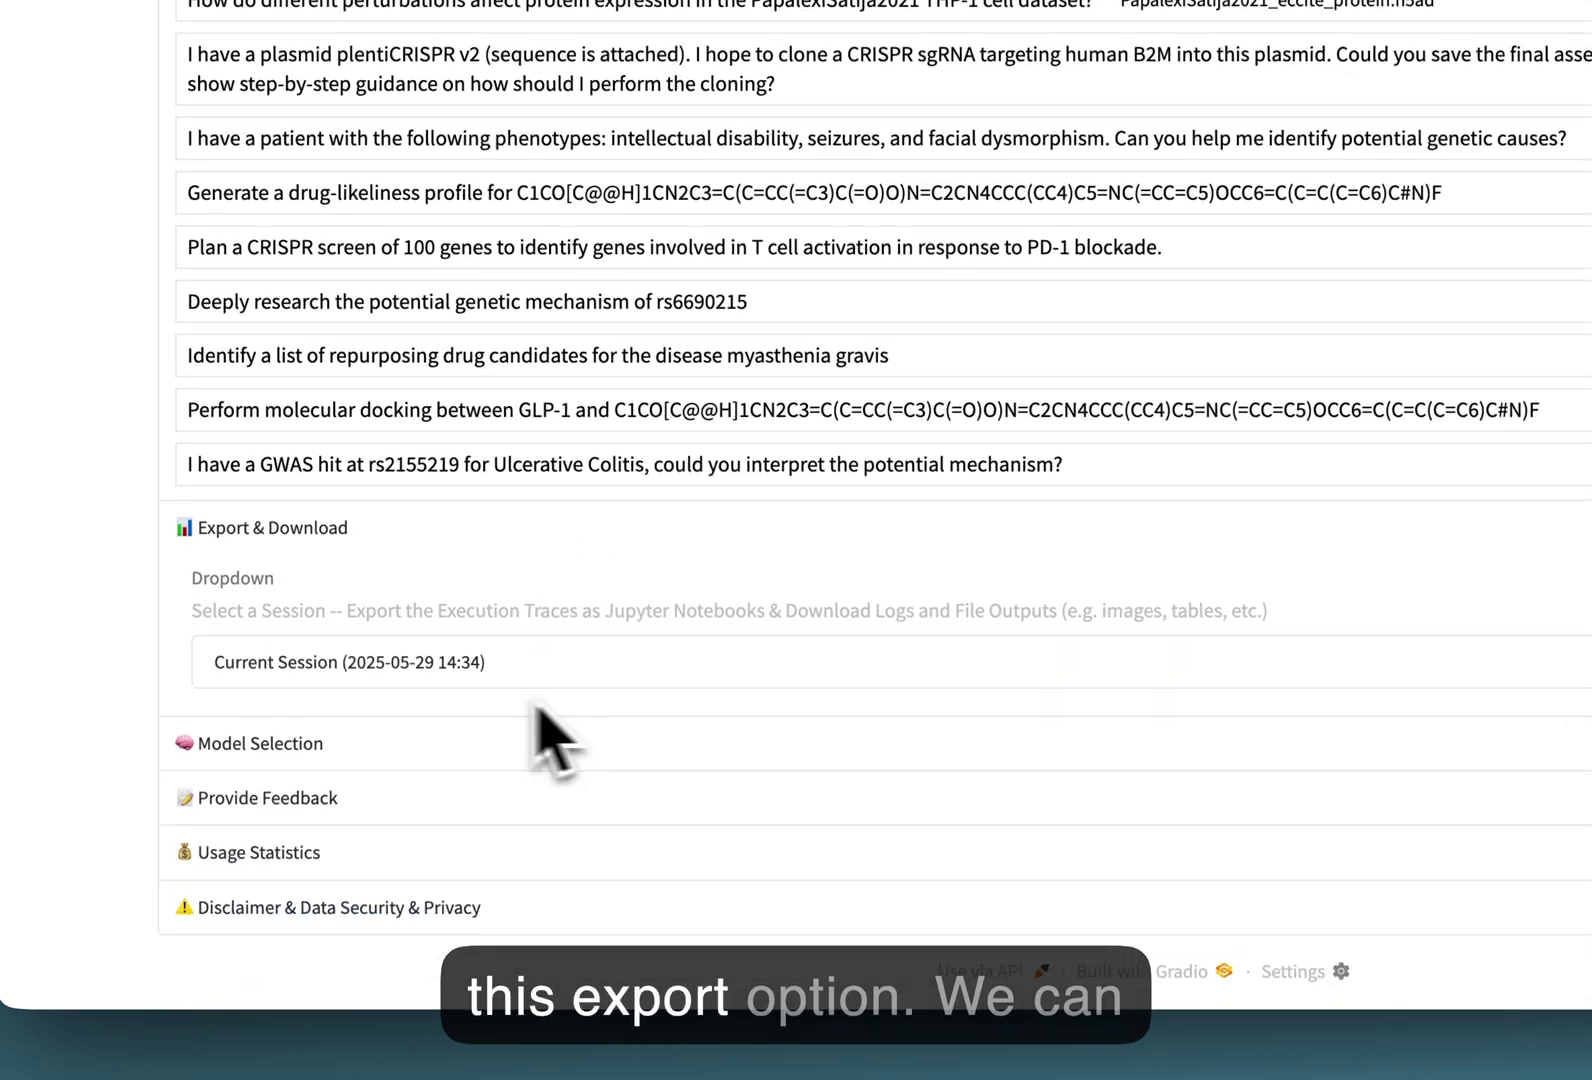
{"action": "left_click", "coordinate": [409, 665]}
{"action": "left_click", "coordinate": [483, 519]}
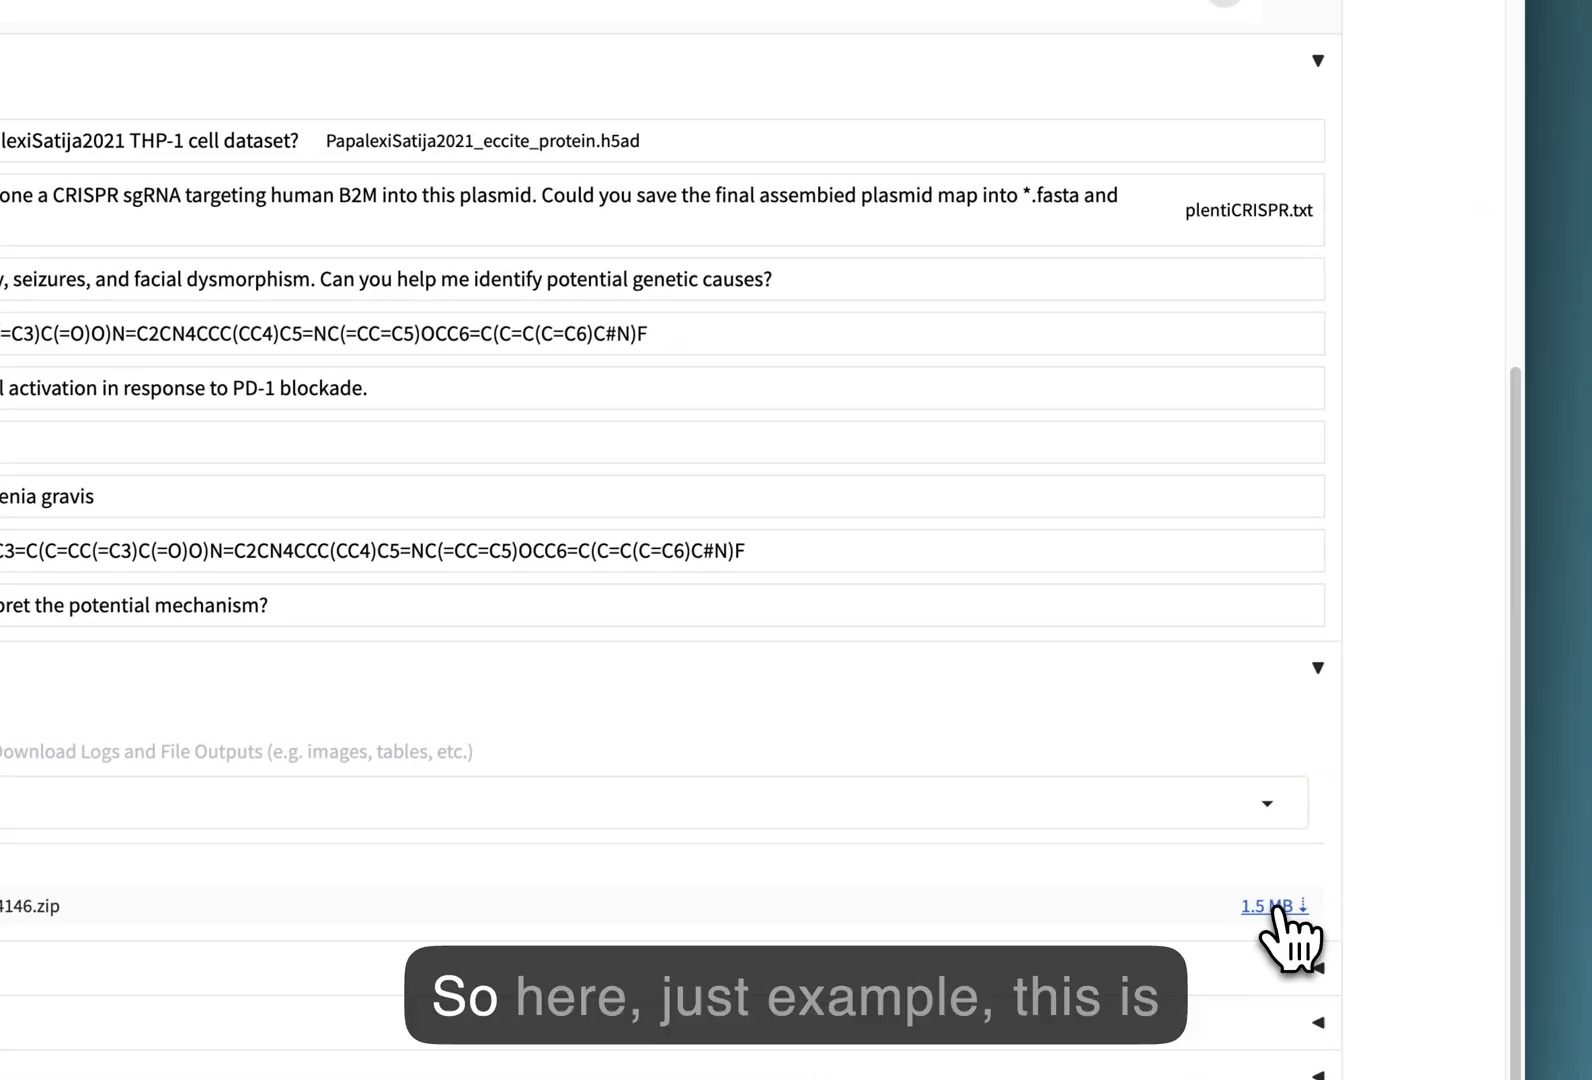
{"action": "left_click", "coordinate": [1272, 903]}
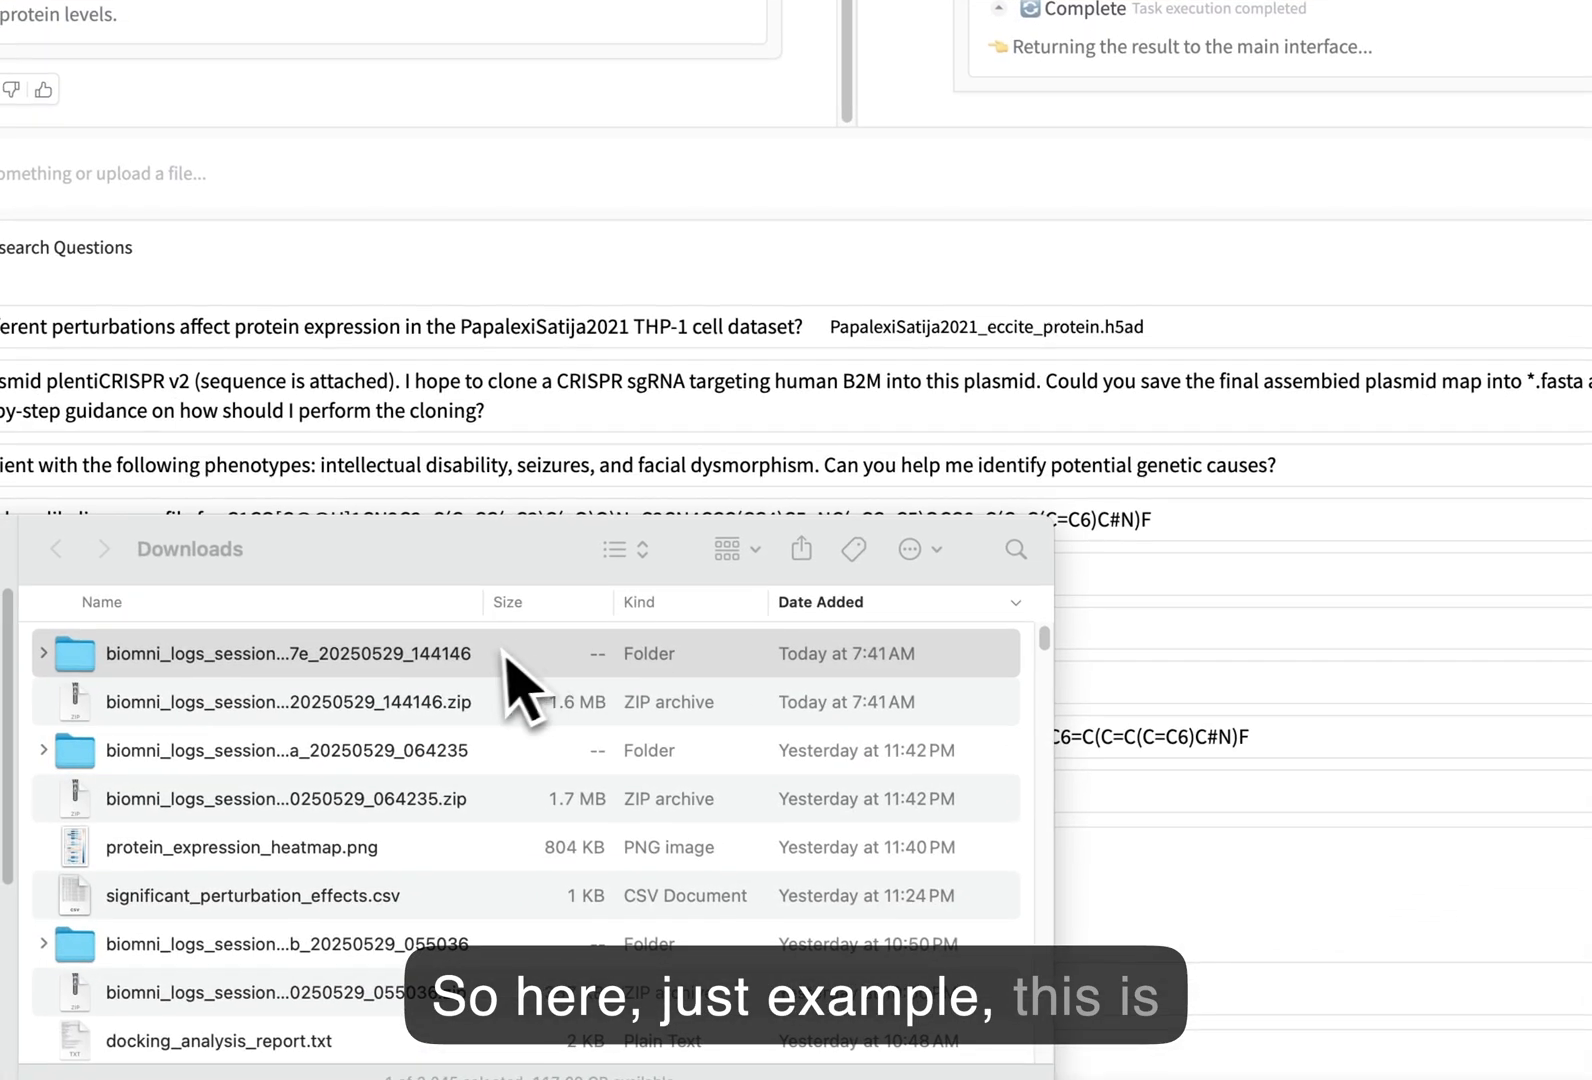
Open the newest biomni_logs folder in Finder and drag 20250529_142742_710014.ipynb into Cursor.
{"action": "left_click", "coordinate": [497, 655]}
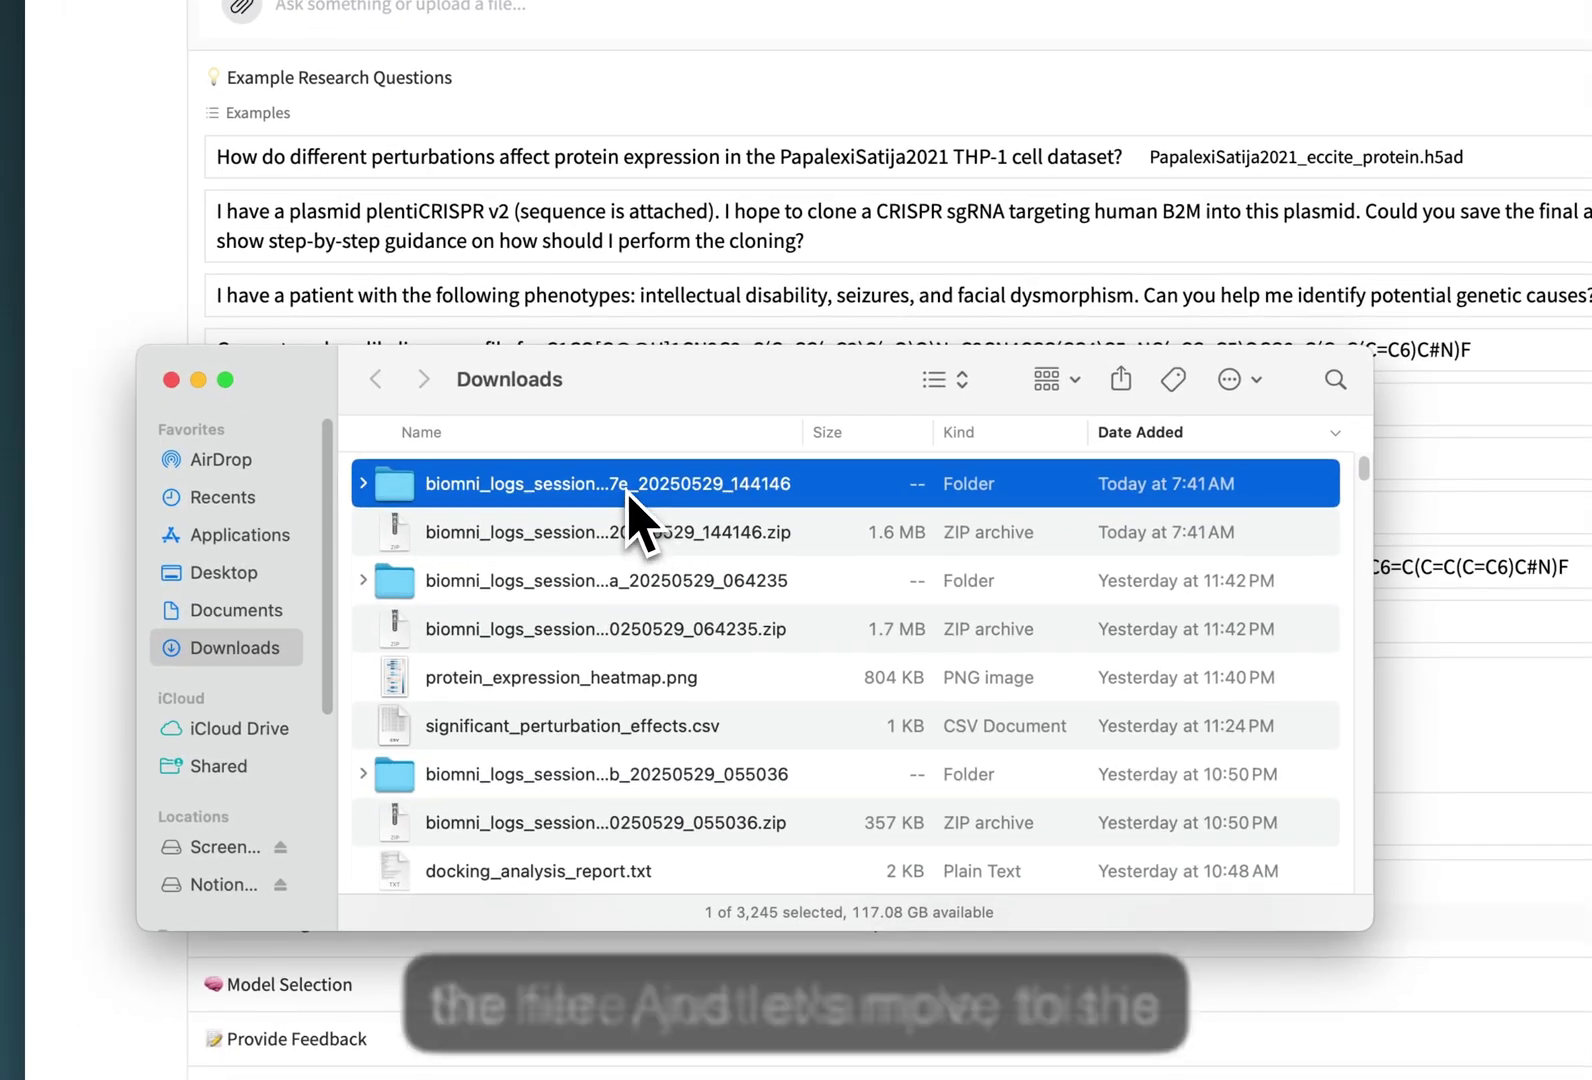
{"action": "double_click", "coordinate": [408, 655]}
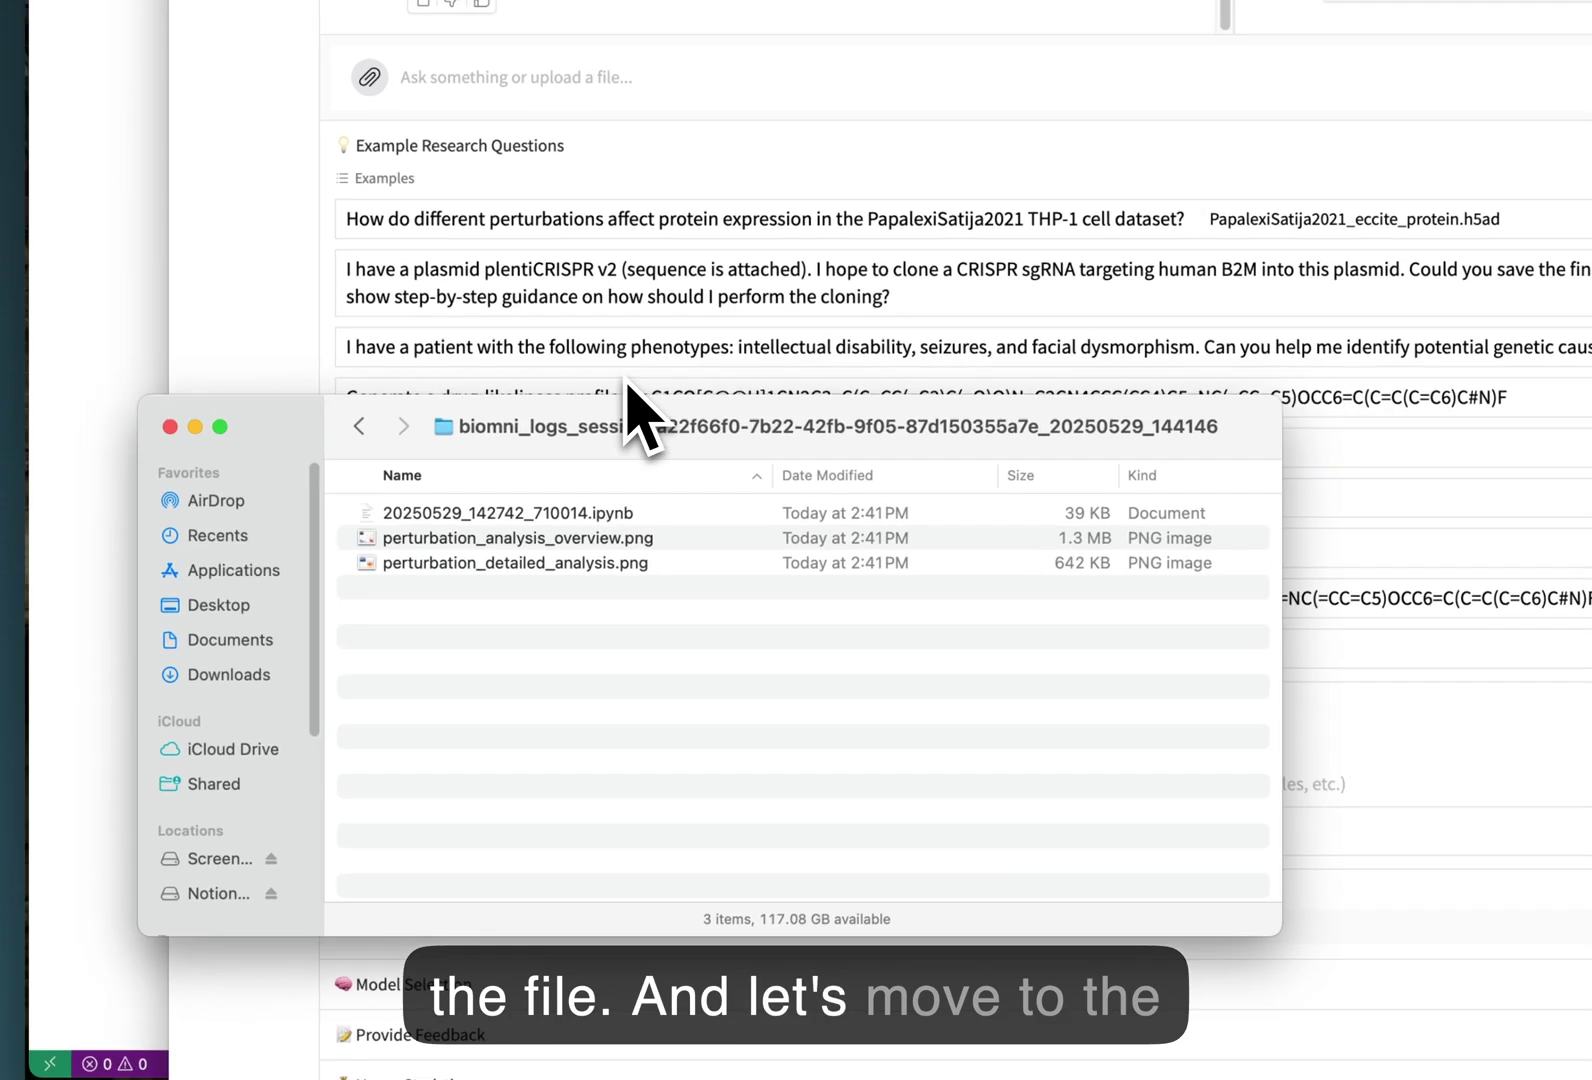
{"action": "key", "text": "ctrl+Up"}
{"action": "left_click", "coordinate": [639, 366]}
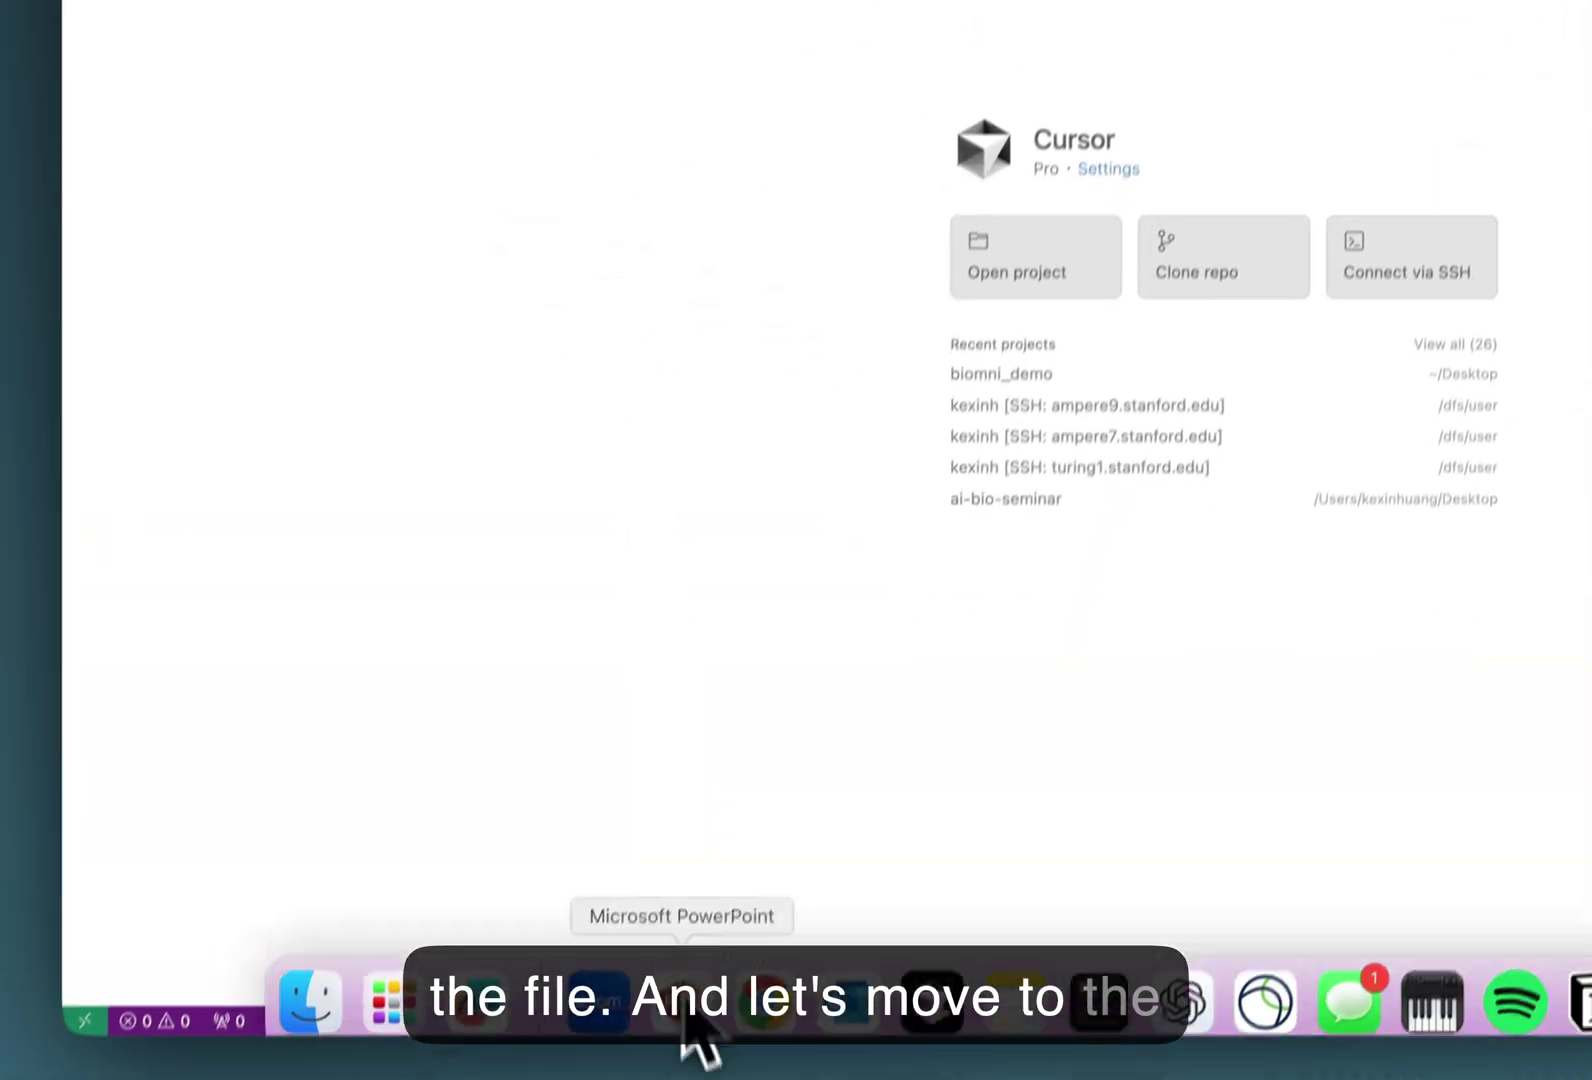
{"action": "left_click", "coordinate": [322, 1005]}
{"action": "left_click", "coordinate": [648, 350]}
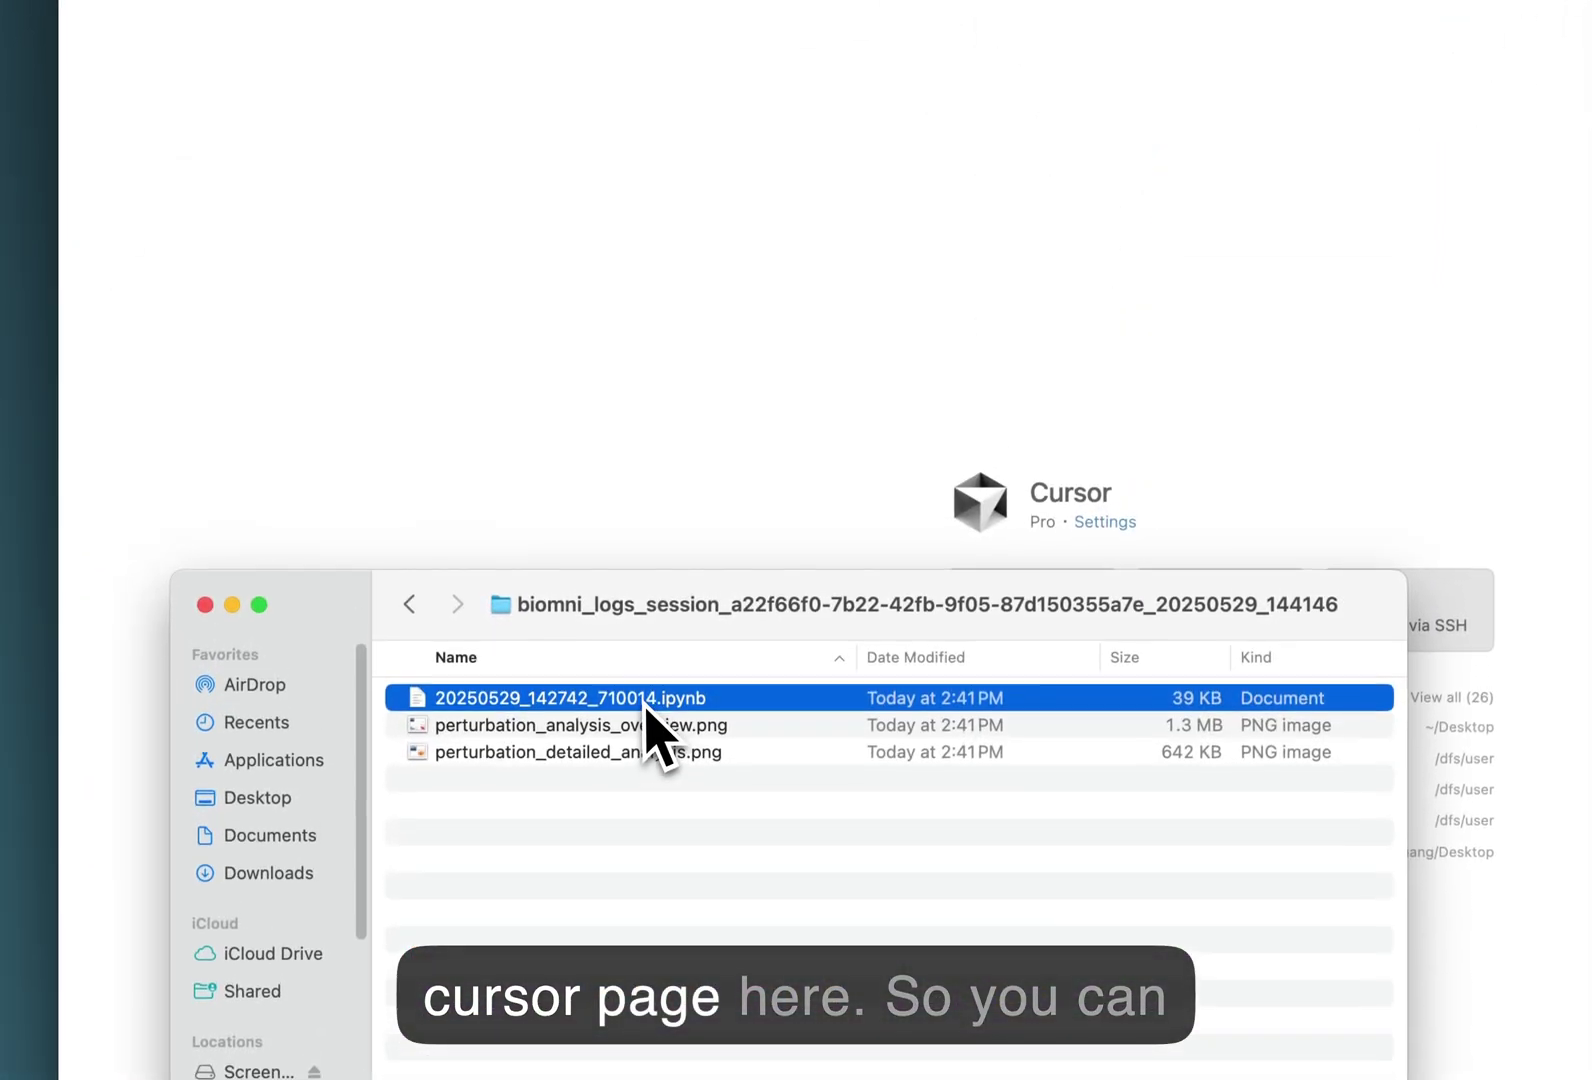
{"action": "left_click_drag", "start_coordinate": [648, 720], "coordinate": [986, 372]}
Scroll through the notebook's plan and code cells to the perturbation_analysis_overview.png plotting cell.
{"action": "scroll", "coordinate": [550, 340], "scroll_direction": "down", "scroll_amount": 3}
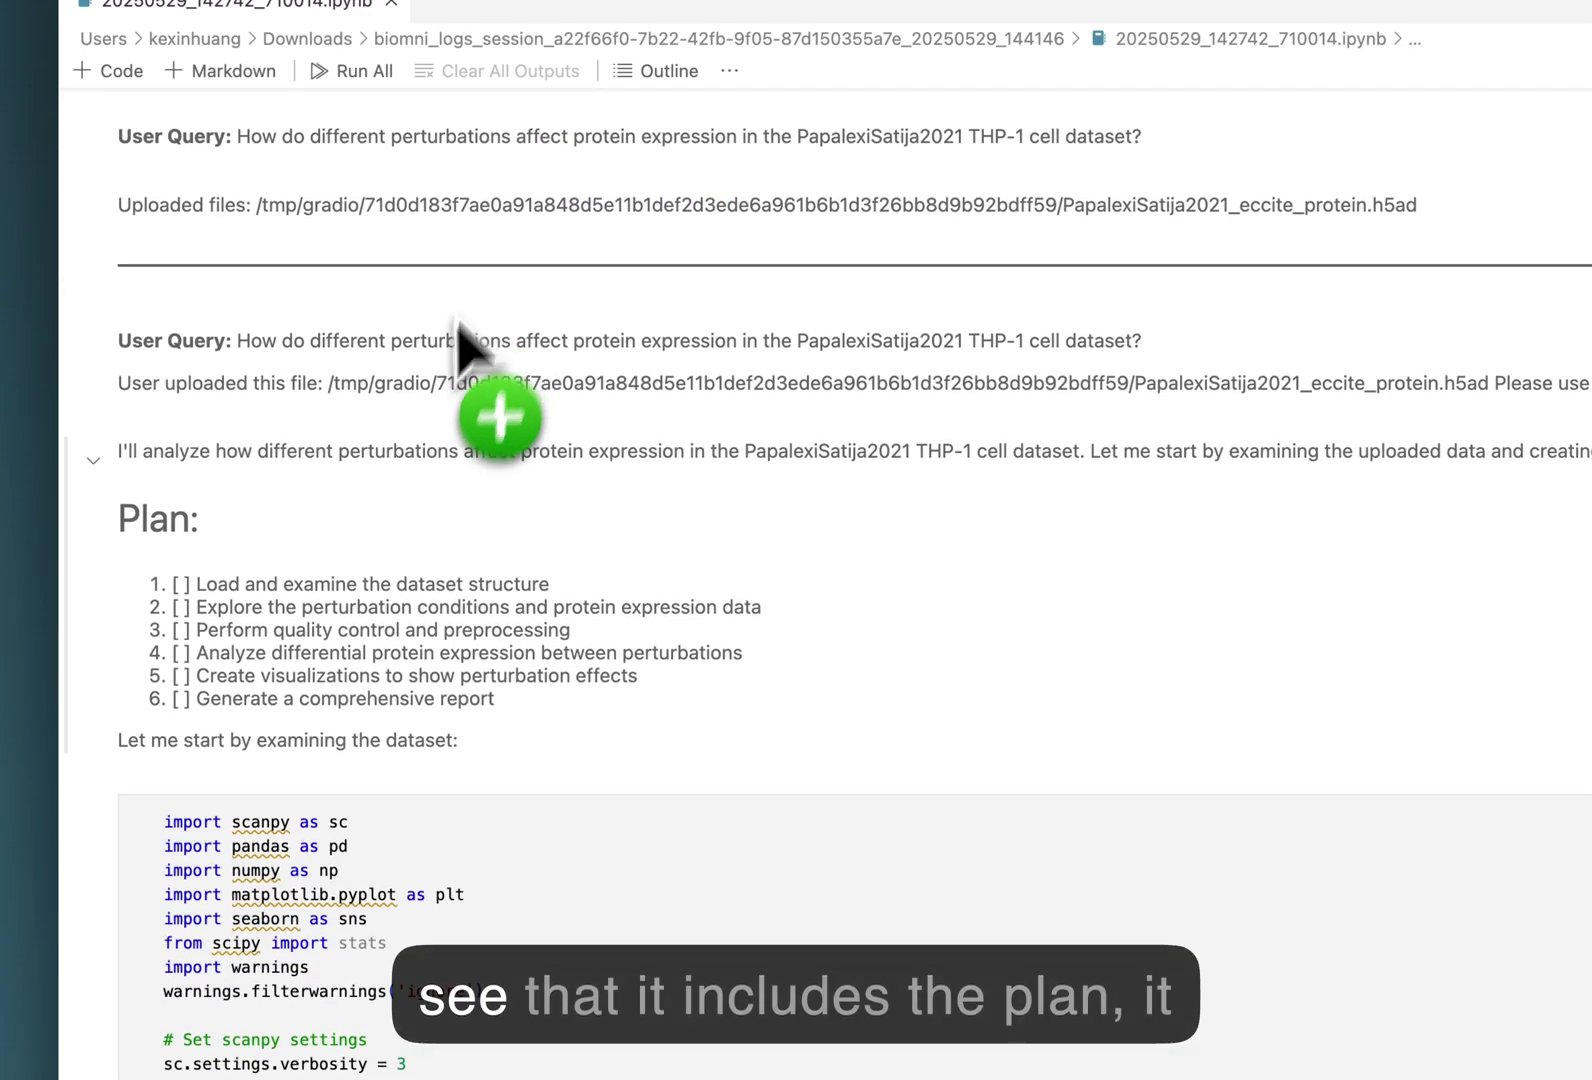
{"action": "scroll", "coordinate": [462, 340], "scroll_direction": "down", "scroll_amount": 10}
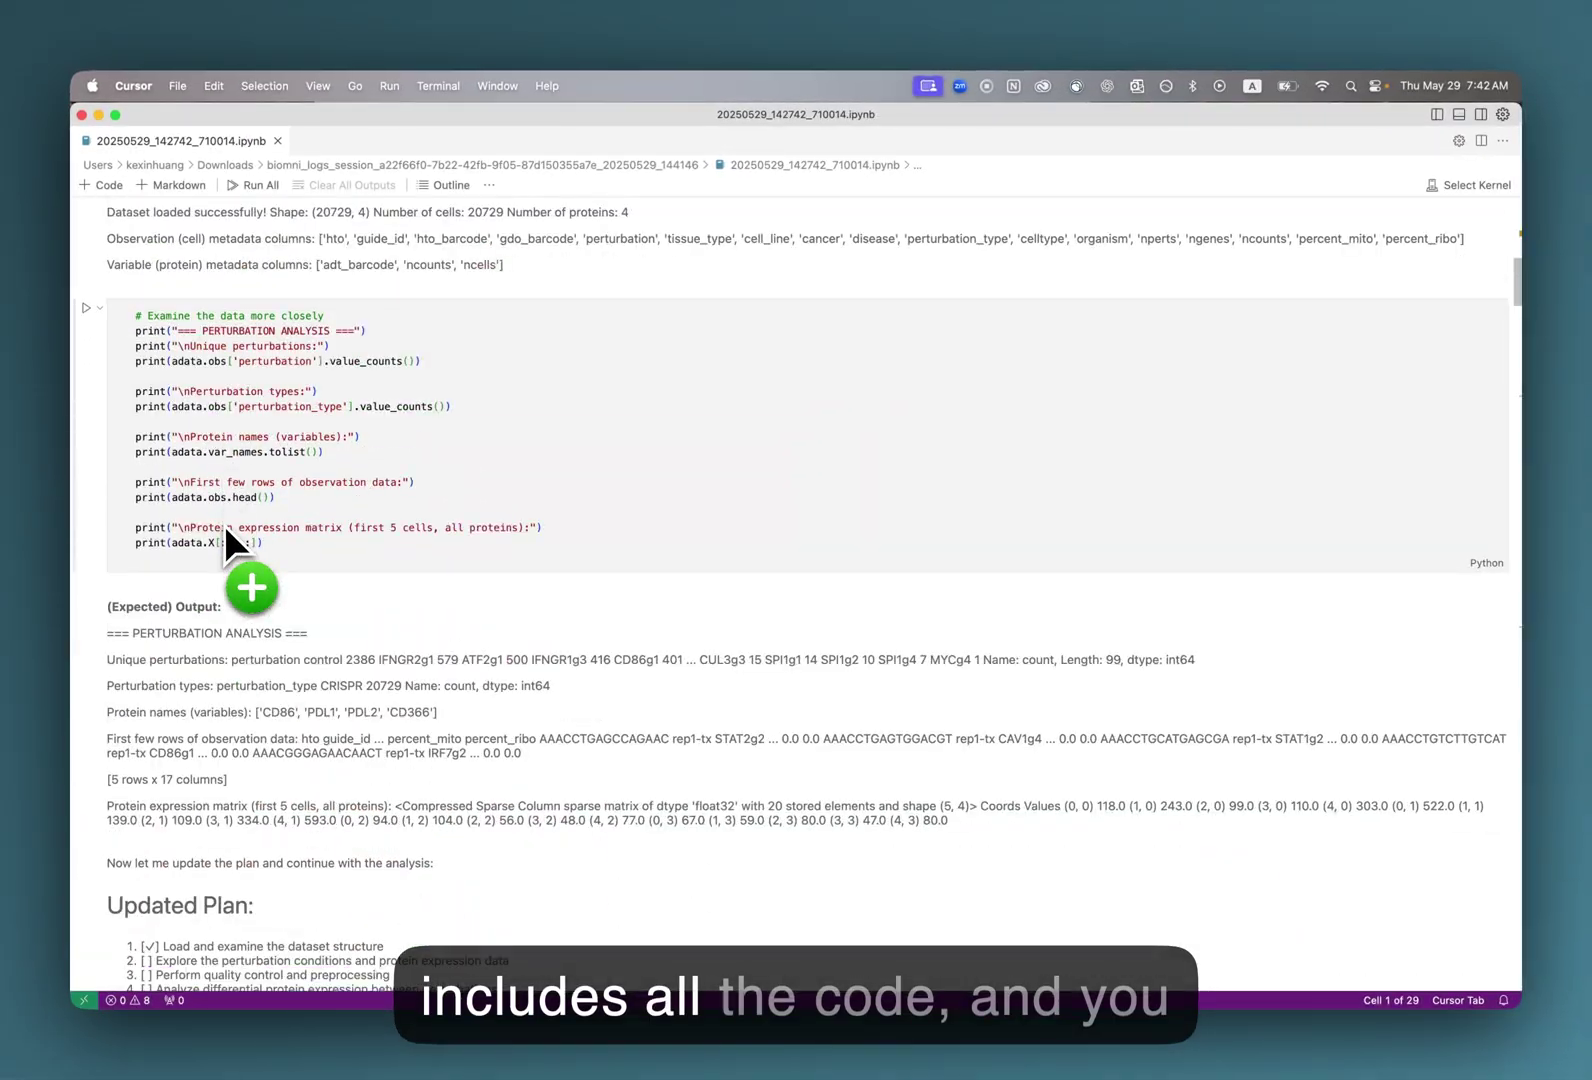
{"action": "scroll", "coordinate": [224, 540], "scroll_direction": "down", "scroll_amount": 15}
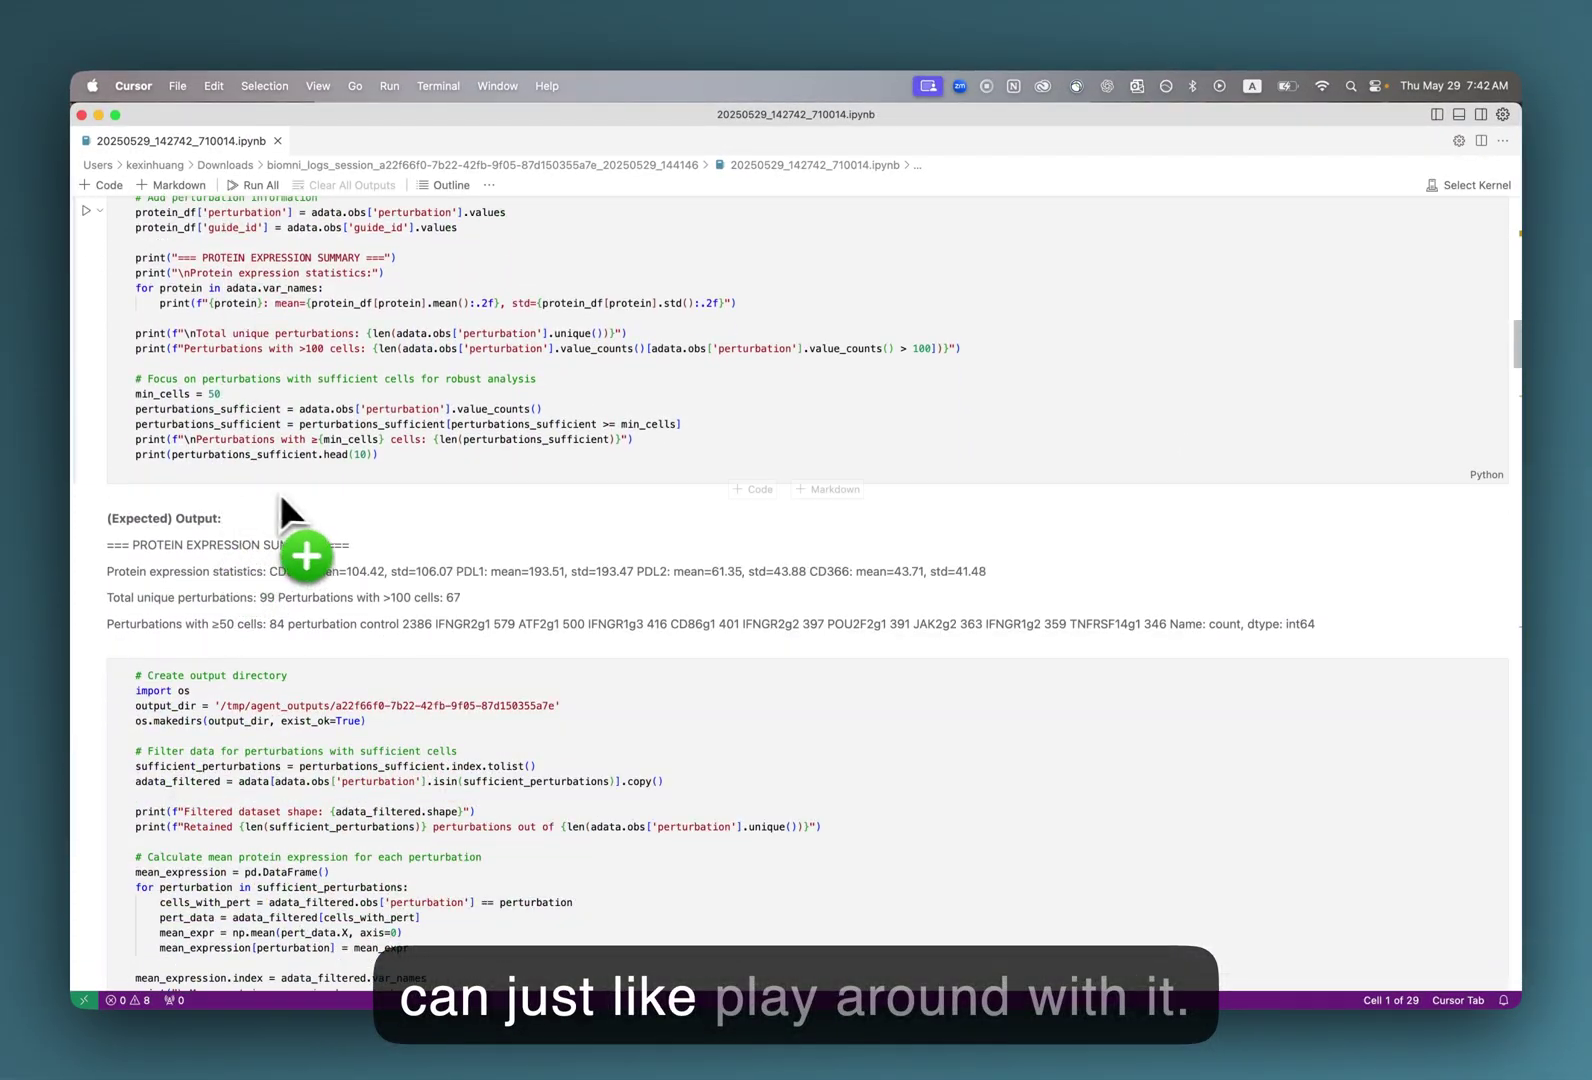
{"action": "scroll", "coordinate": [292, 509], "scroll_direction": "down", "scroll_amount": 20}
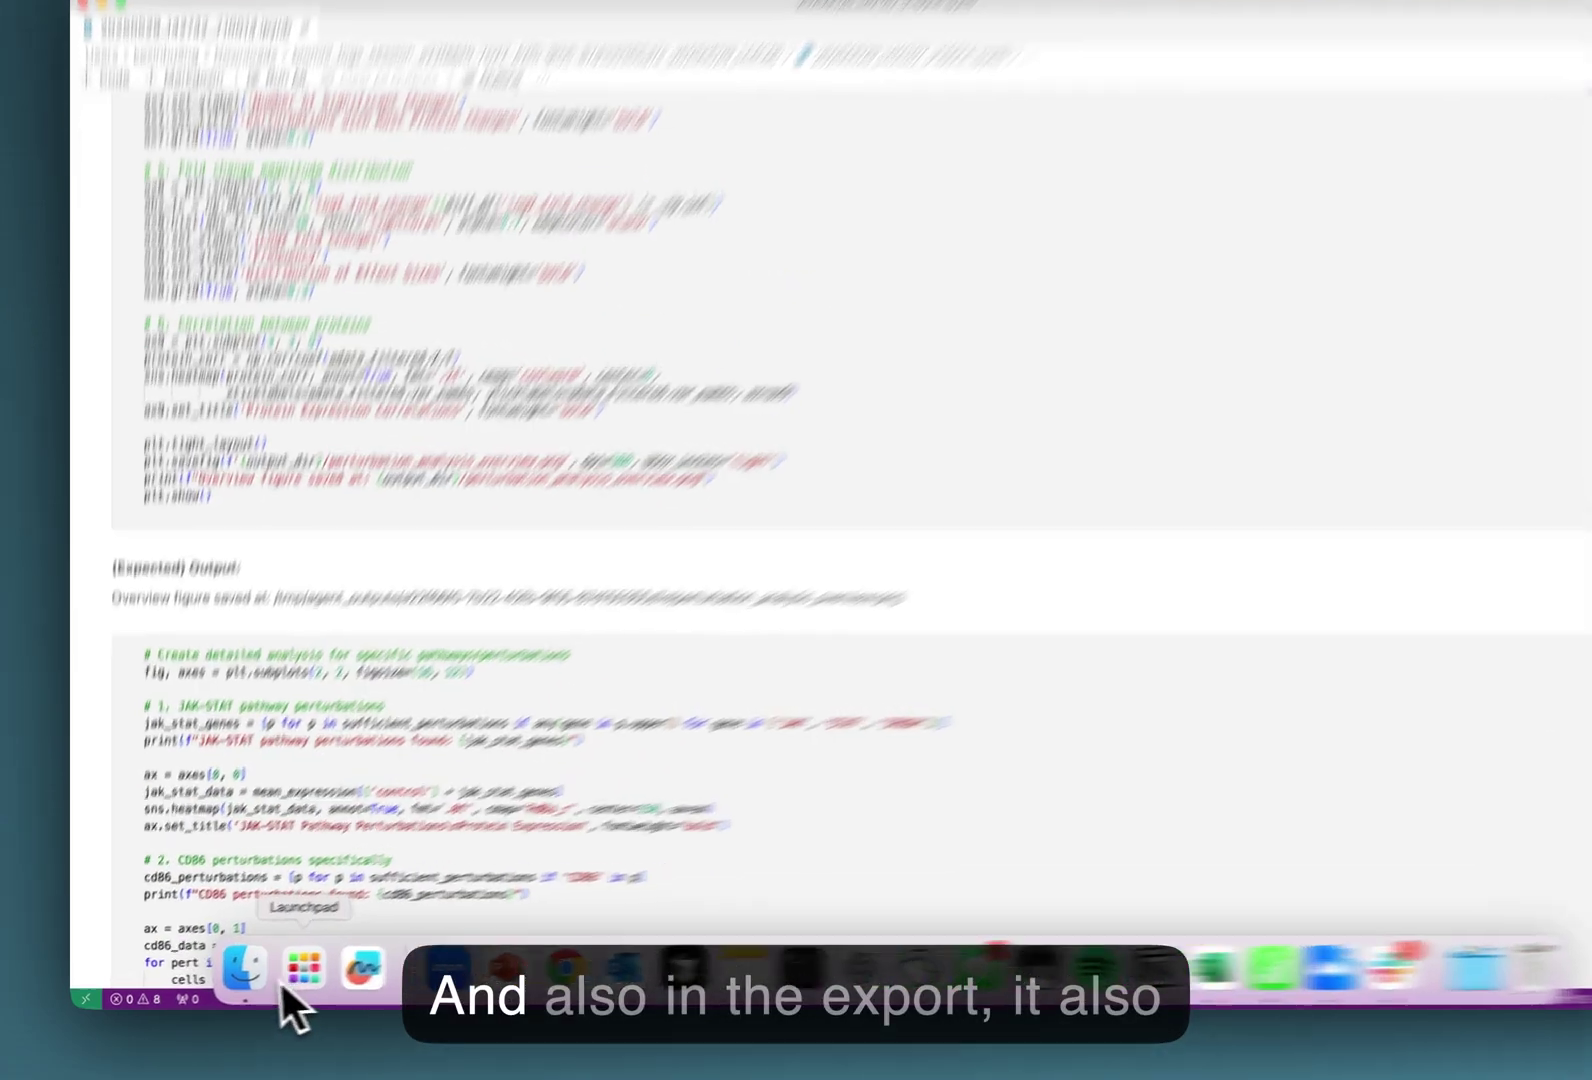
Quick Look perturbation_analysis_overview.png and perturbation_detailed_analysis.png in the session folder.
{"action": "left_click", "coordinate": [300, 985]}
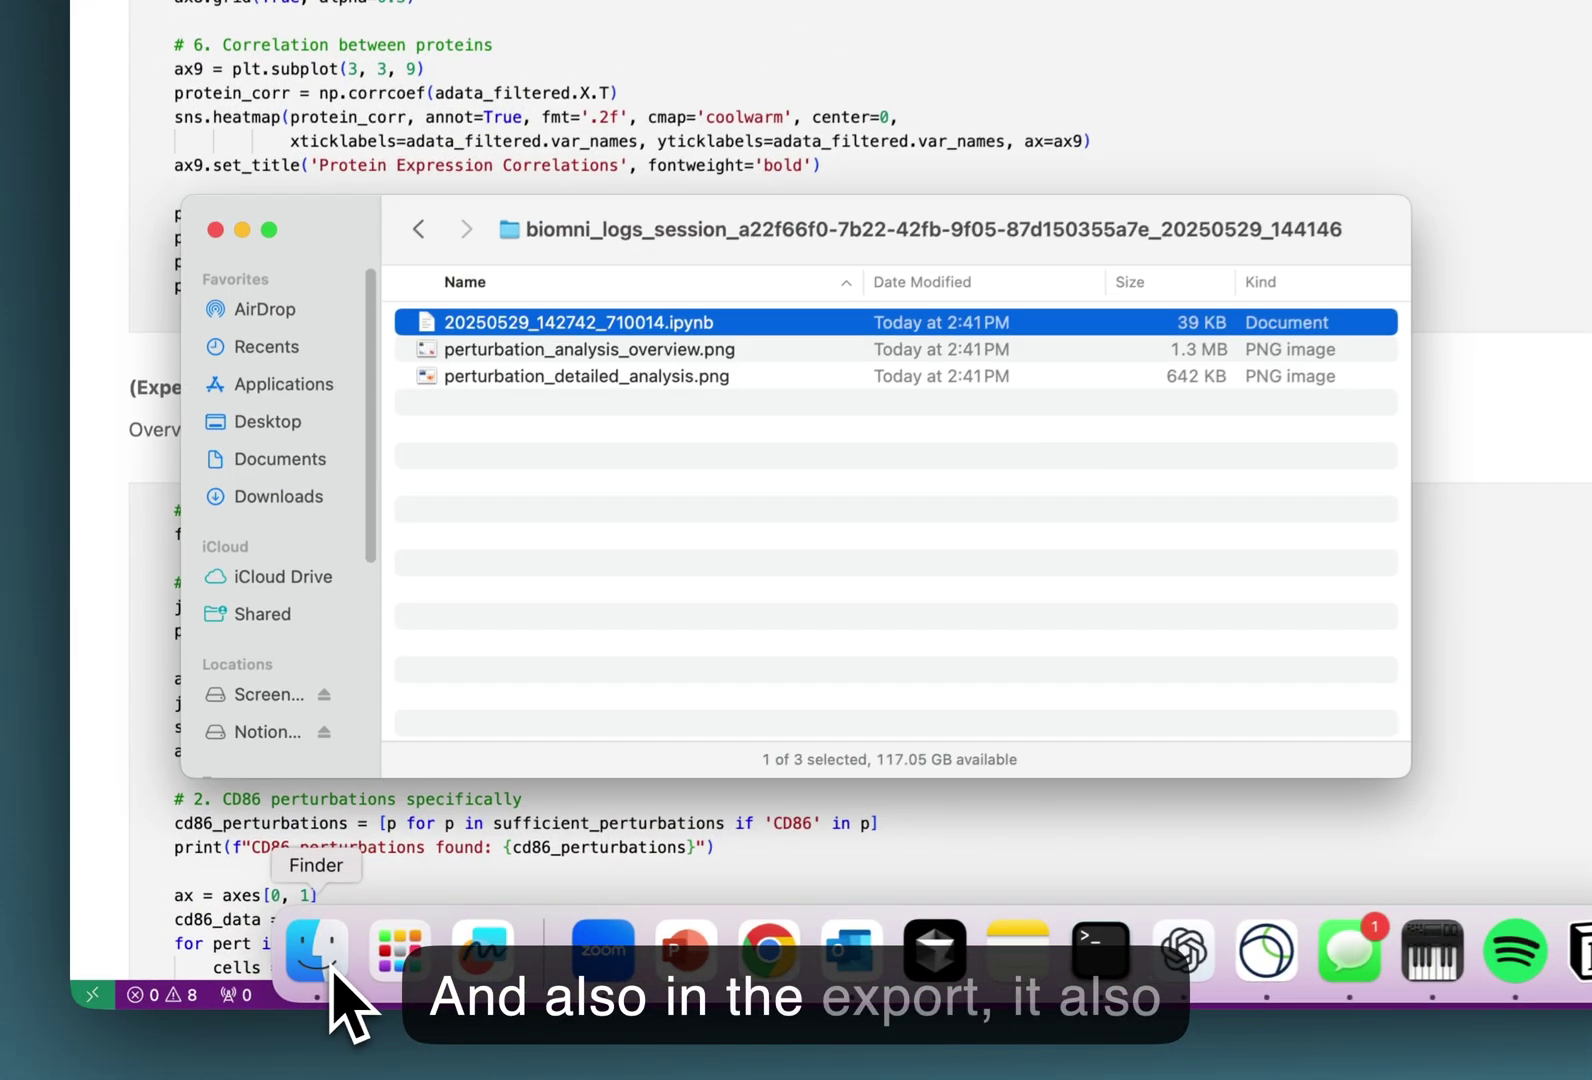
{"action": "left_click", "coordinate": [664, 352]}
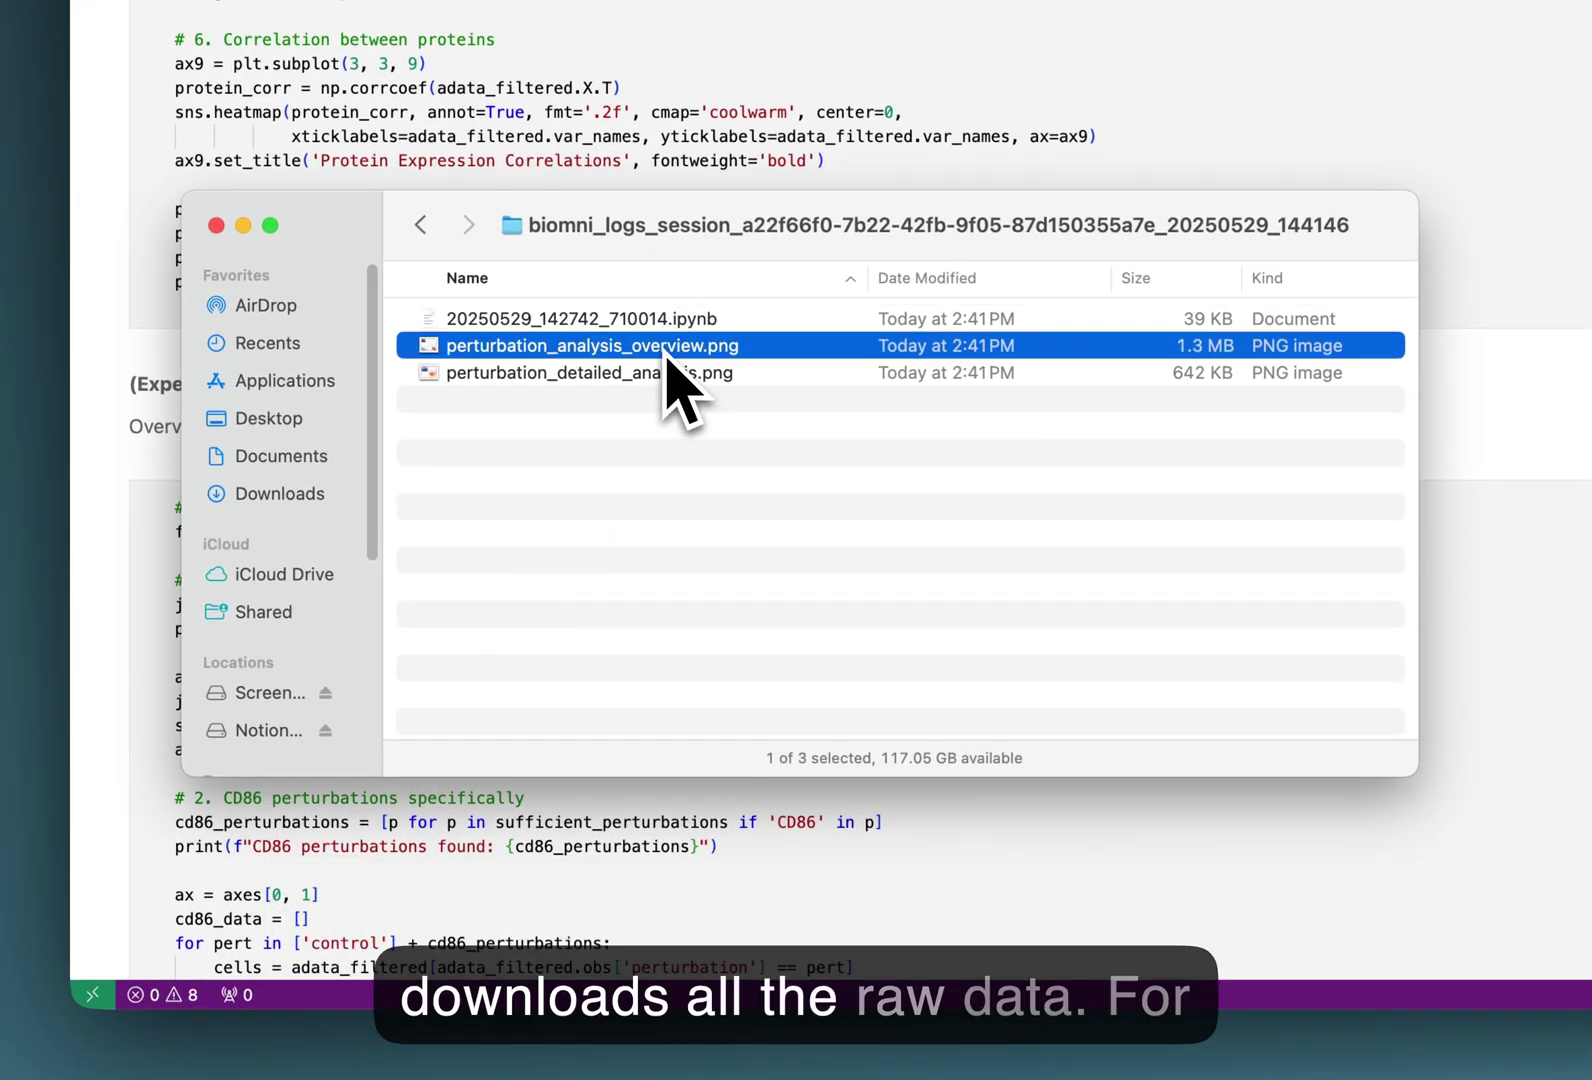
{"action": "key", "text": "space"}
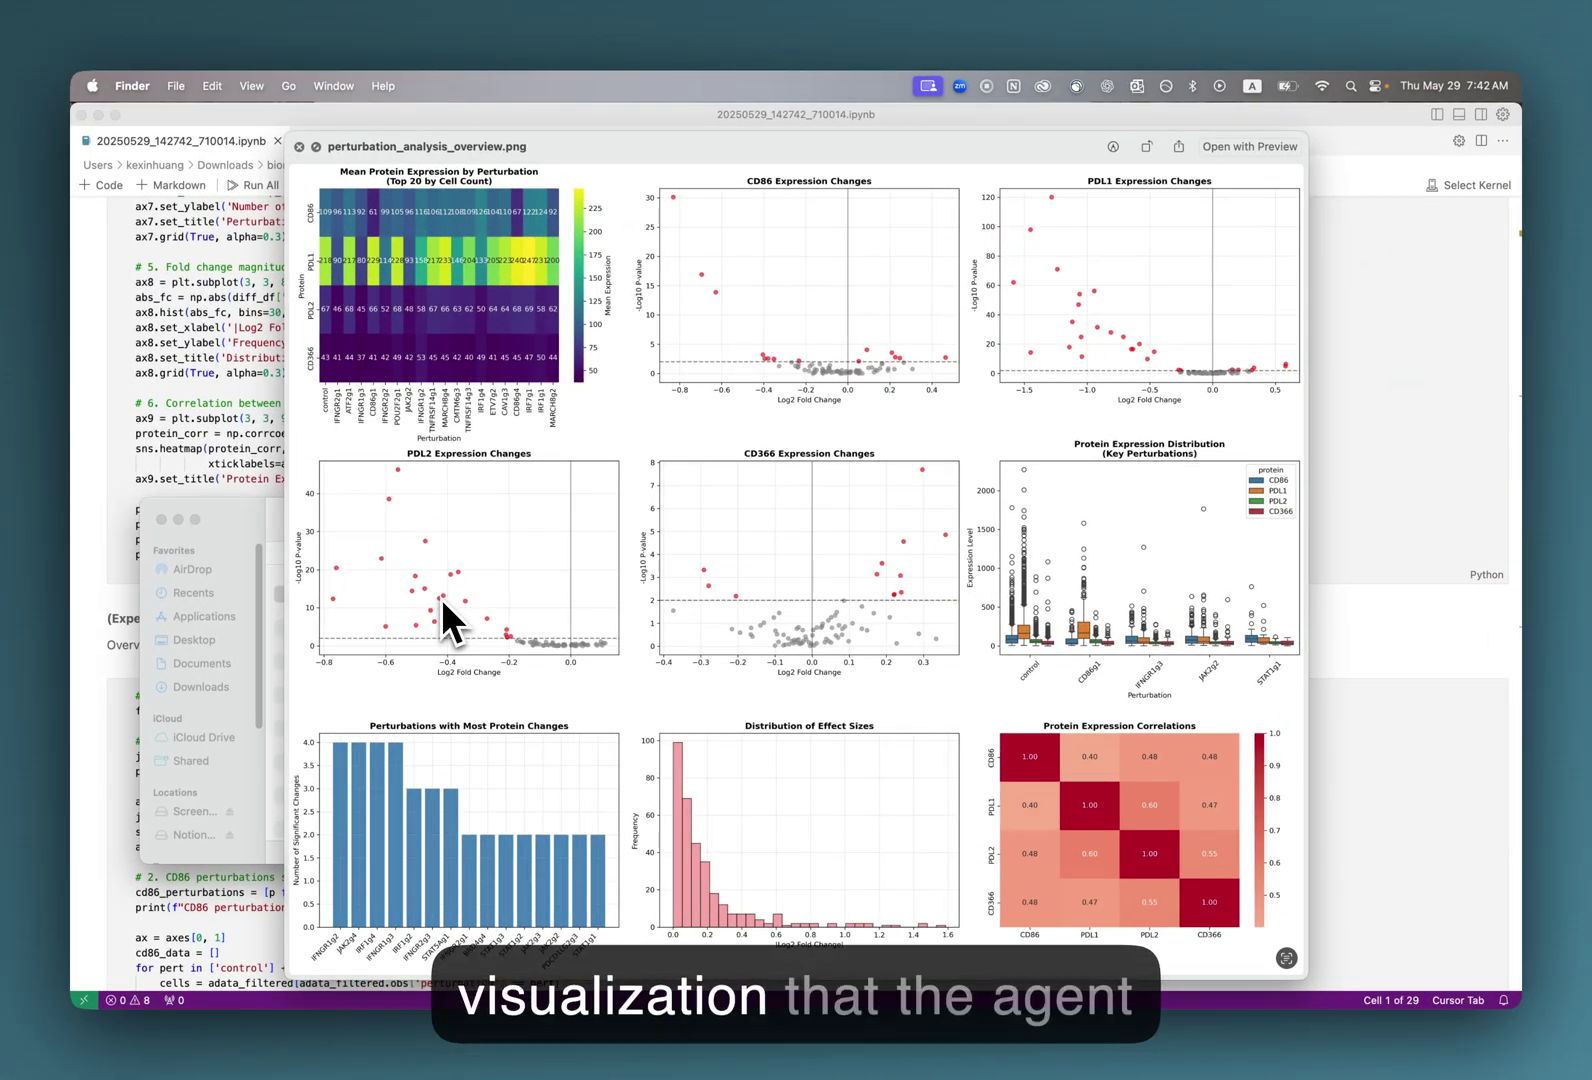
{"action": "key", "text": "space"}
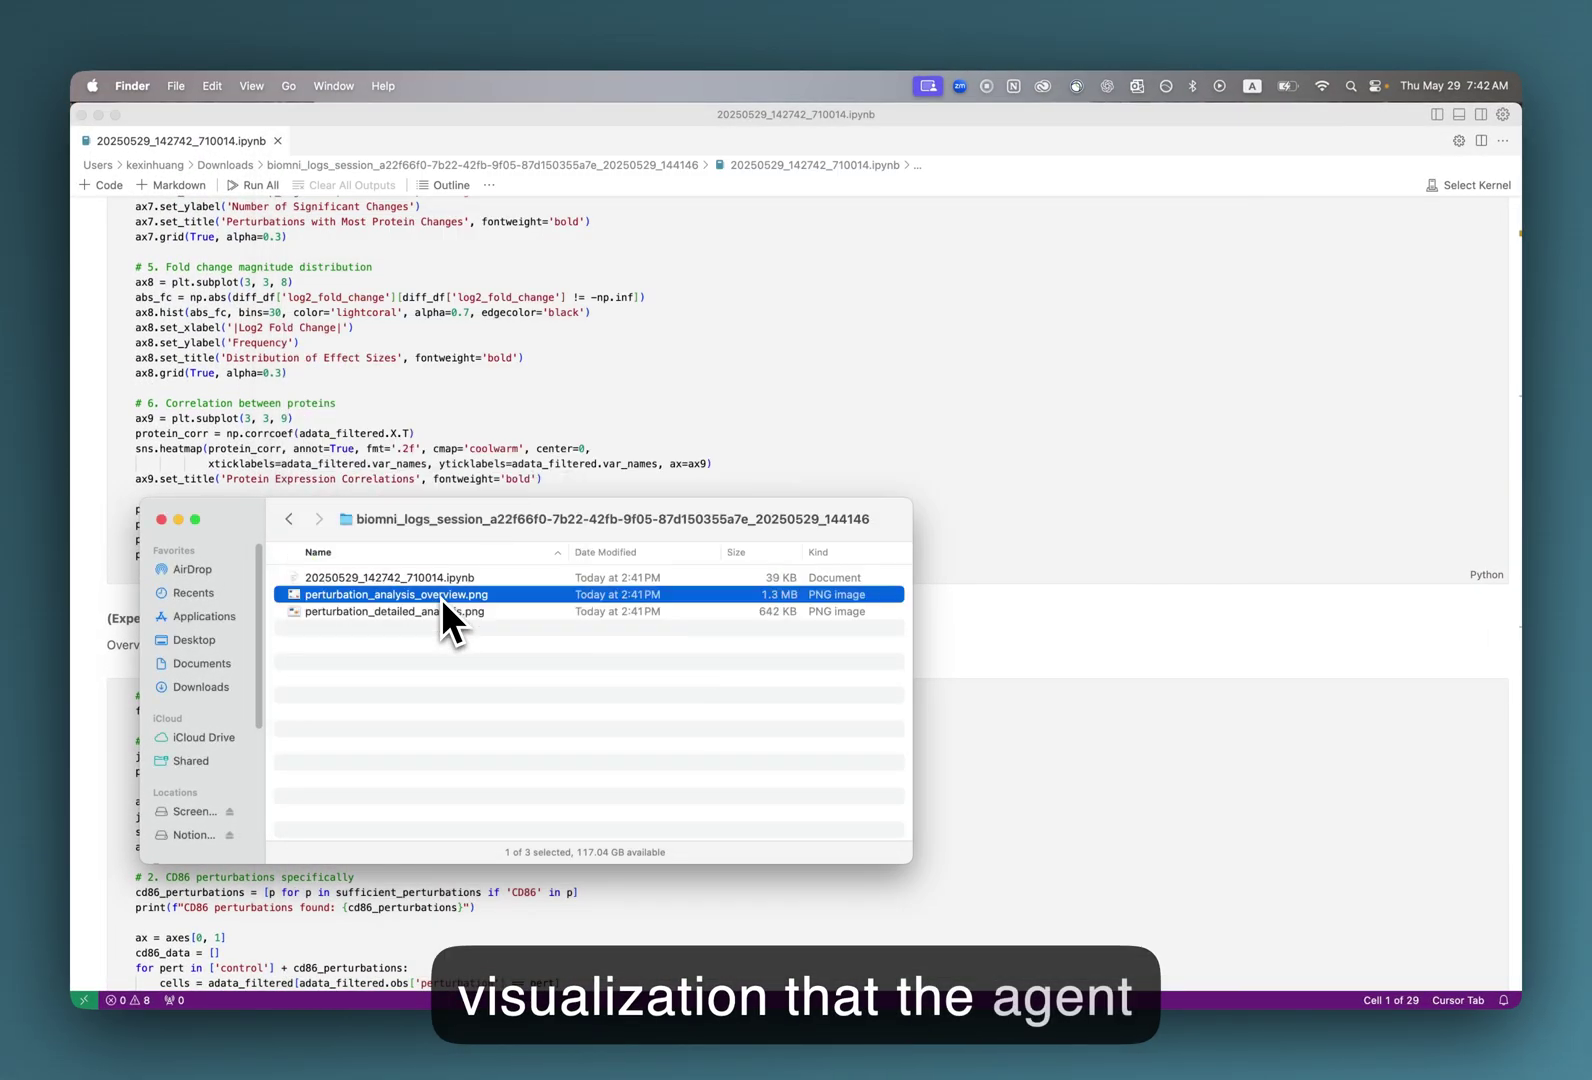
{"action": "key", "text": "Down"}
{"action": "key", "text": "space"}
{"action": "key", "text": "space"}
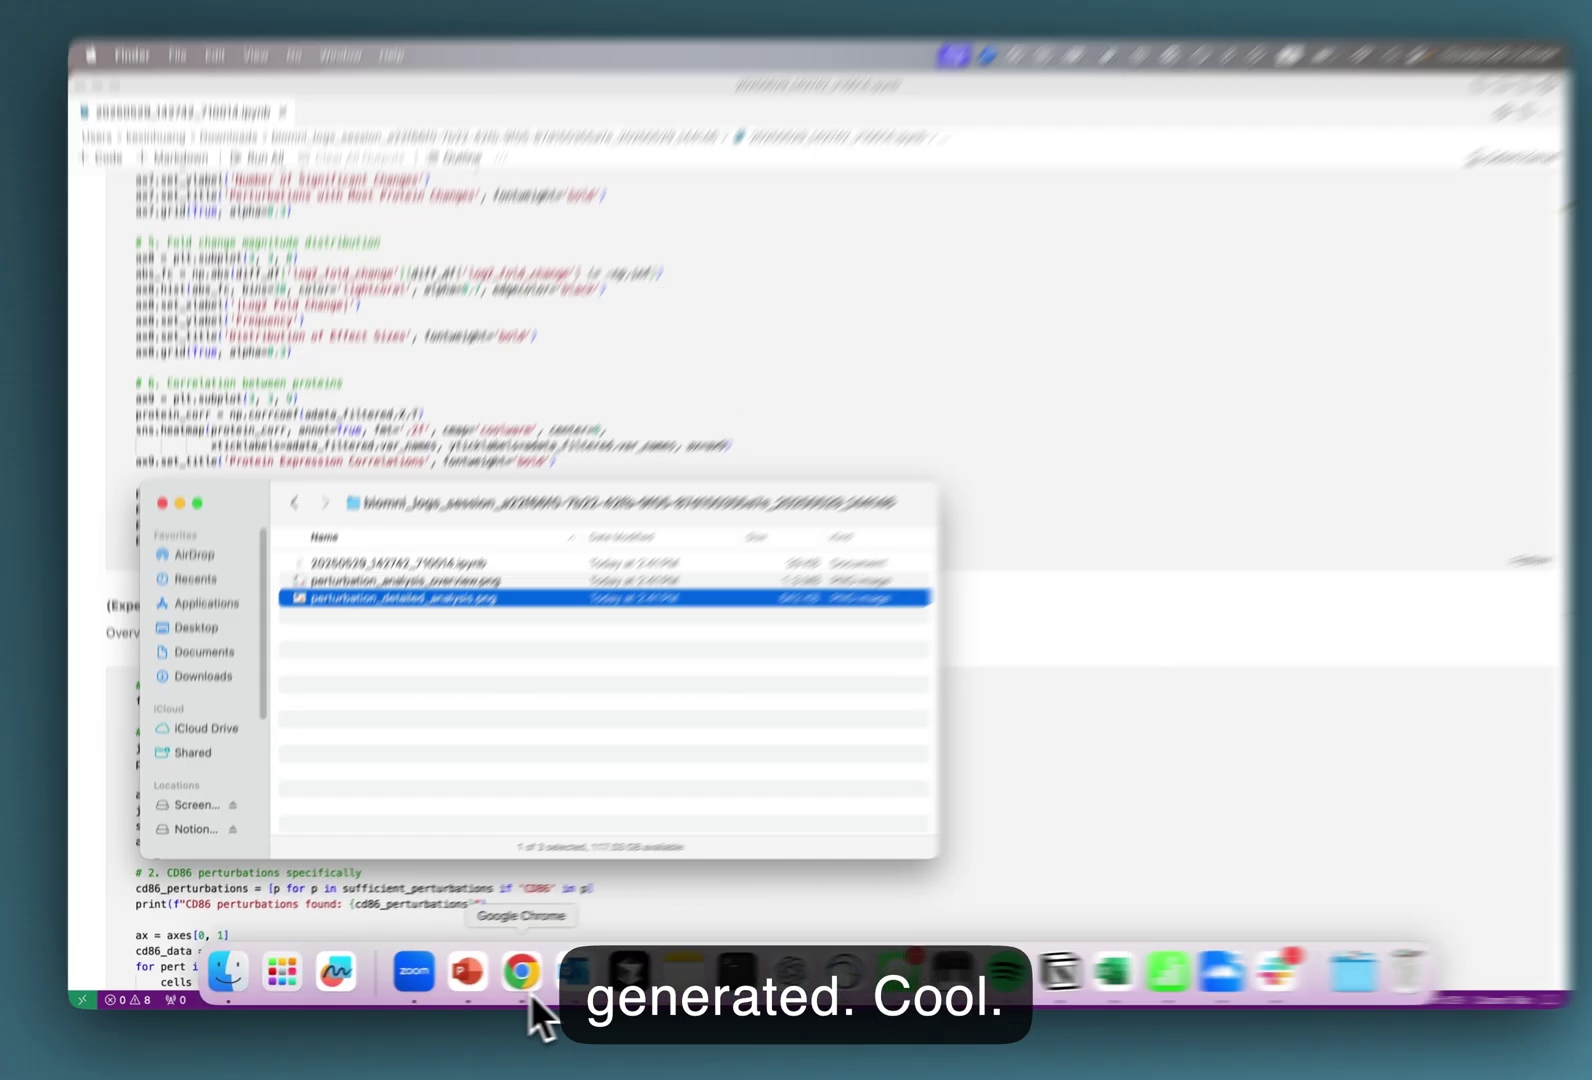
Collapse Export & Download and view the Claude-4-Sonnet and Claude-3.5-Haiku model options.
{"action": "left_click", "coordinate": [530, 993]}
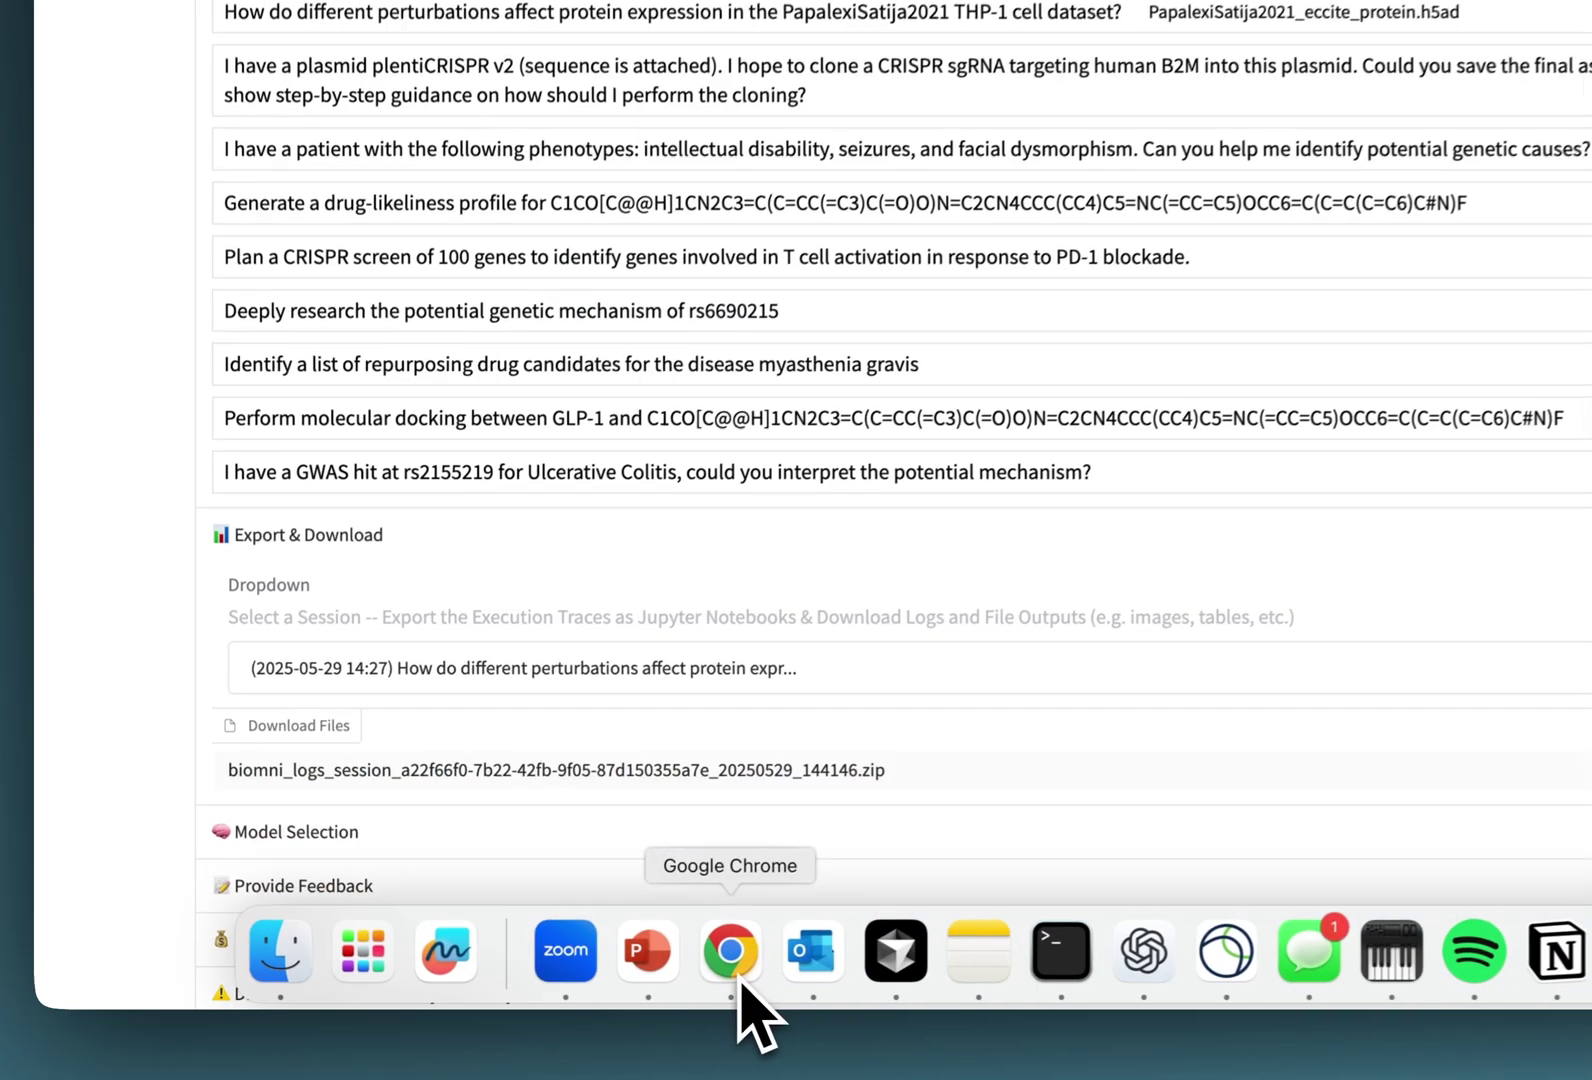
{"action": "scroll", "coordinate": [940, 540], "scroll_direction": "down", "scroll_amount": 1}
{"action": "left_click", "coordinate": [958, 460]}
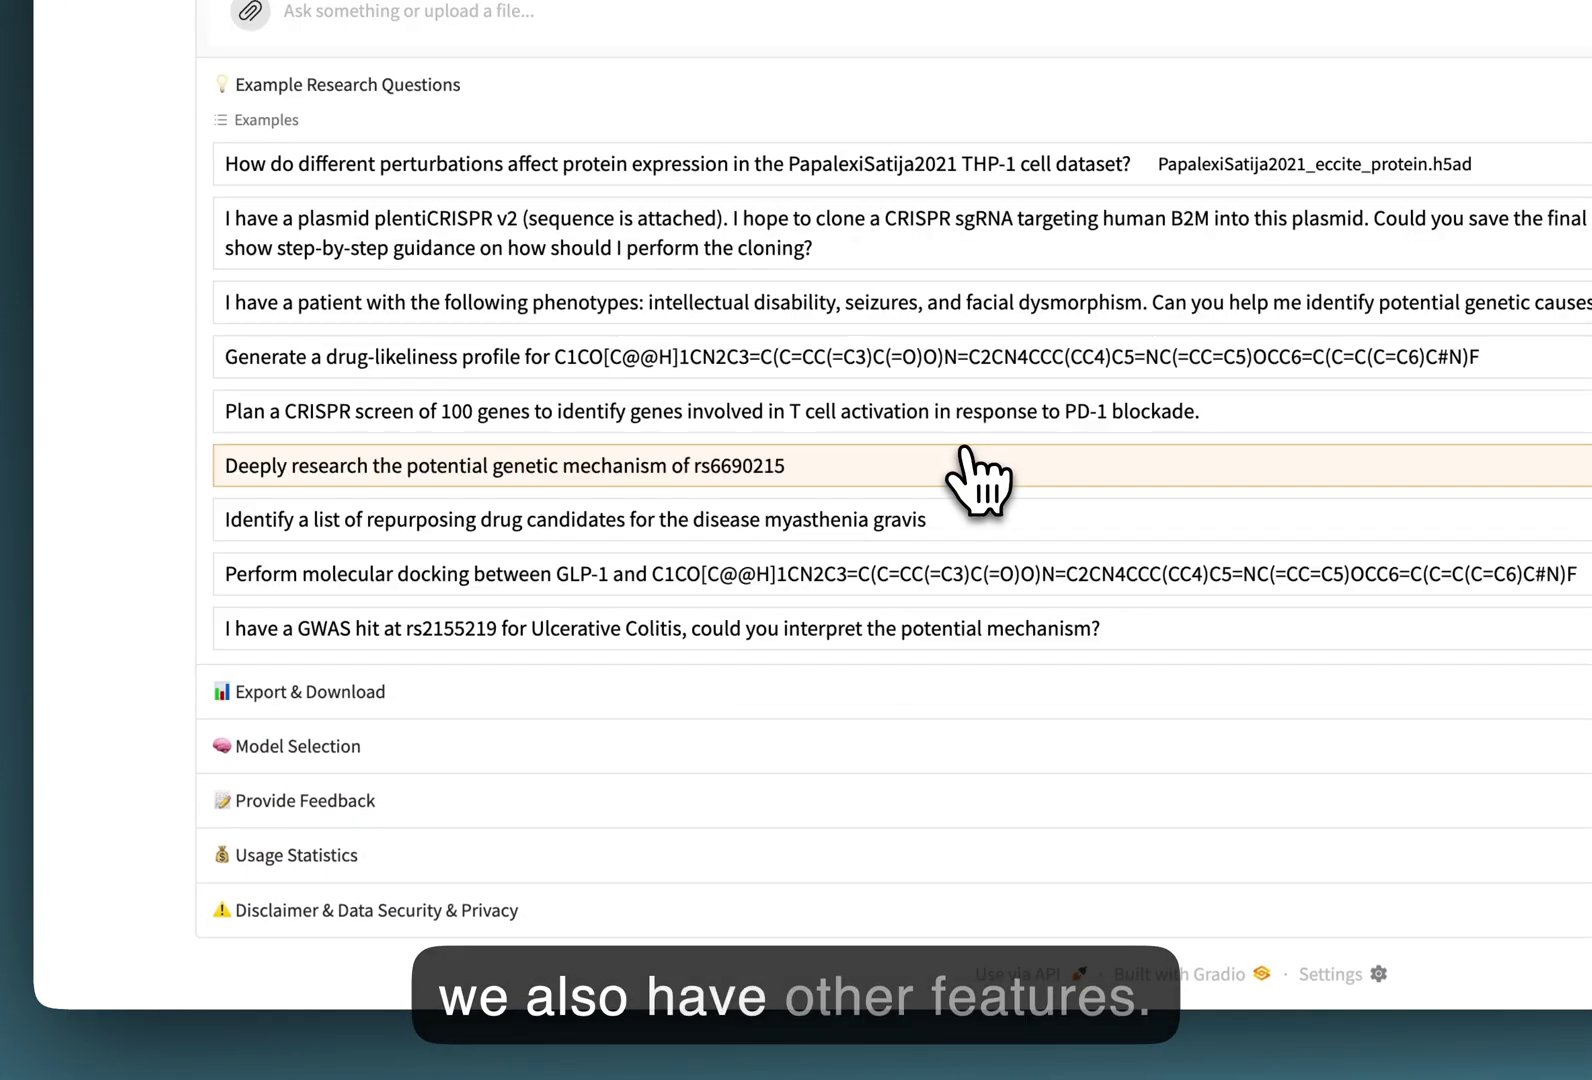
{"action": "left_click", "coordinate": [655, 745]}
{"action": "scroll", "coordinate": [608, 775], "scroll_direction": "down", "scroll_amount": 2}
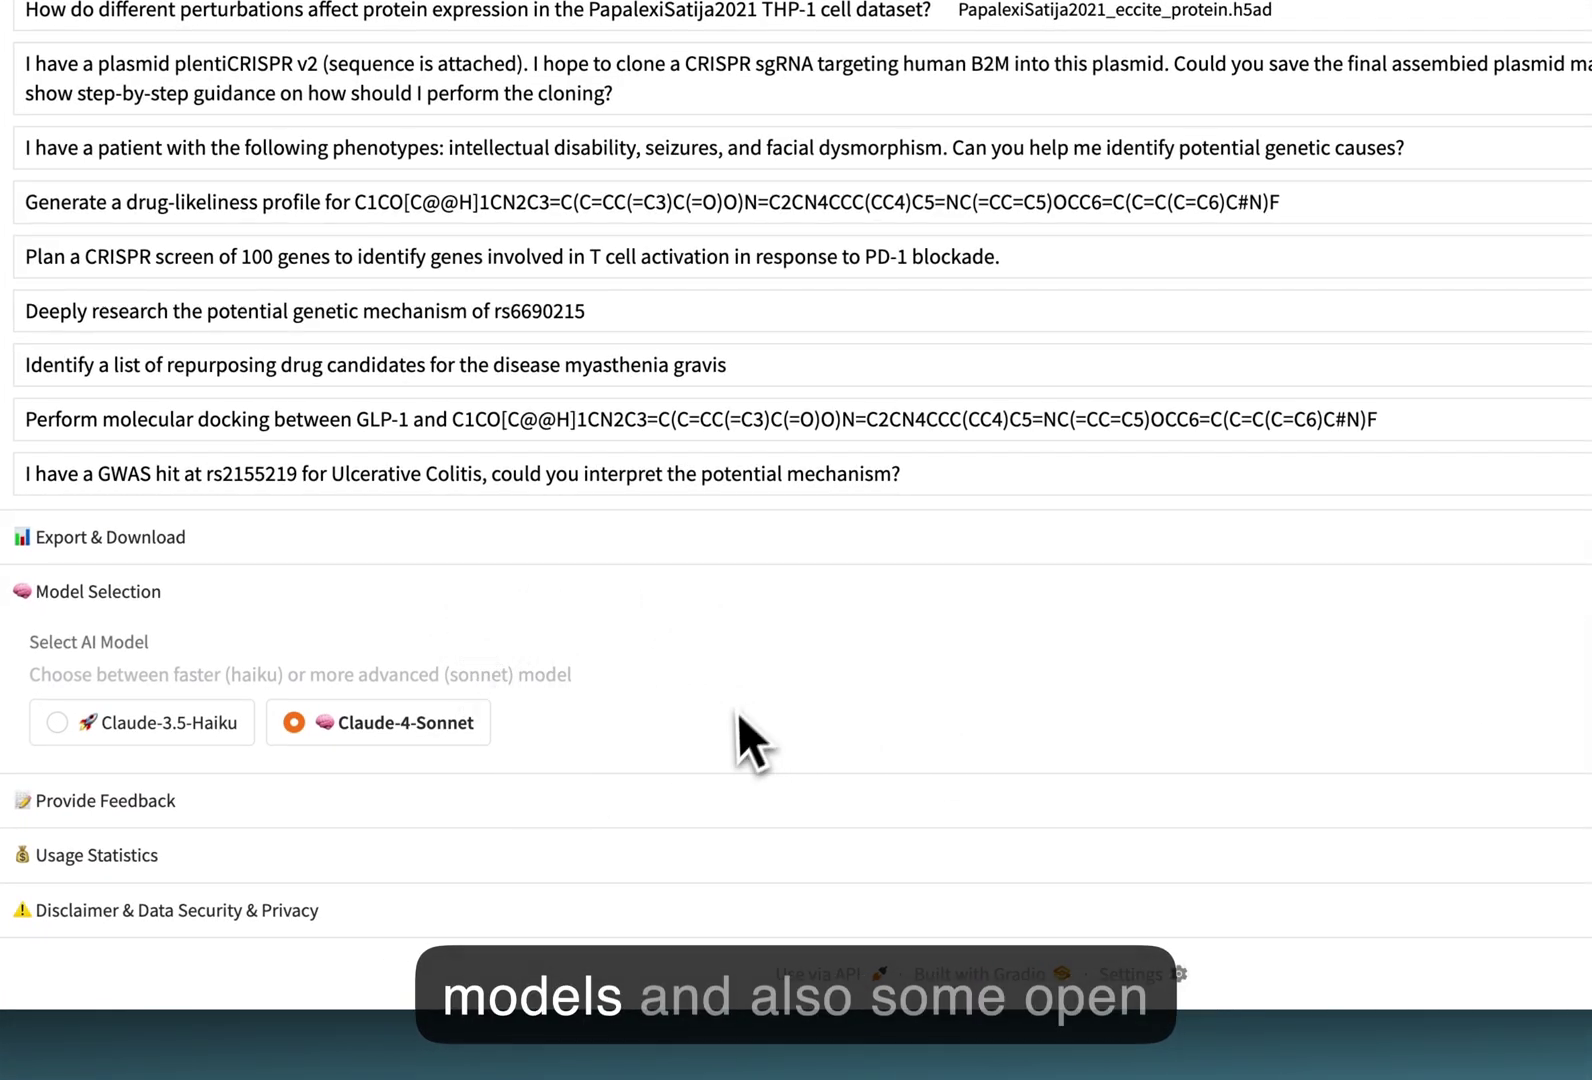
Hide the model choices and open the Provide Feedback form's text box.
{"action": "left_click", "coordinate": [640, 590]}
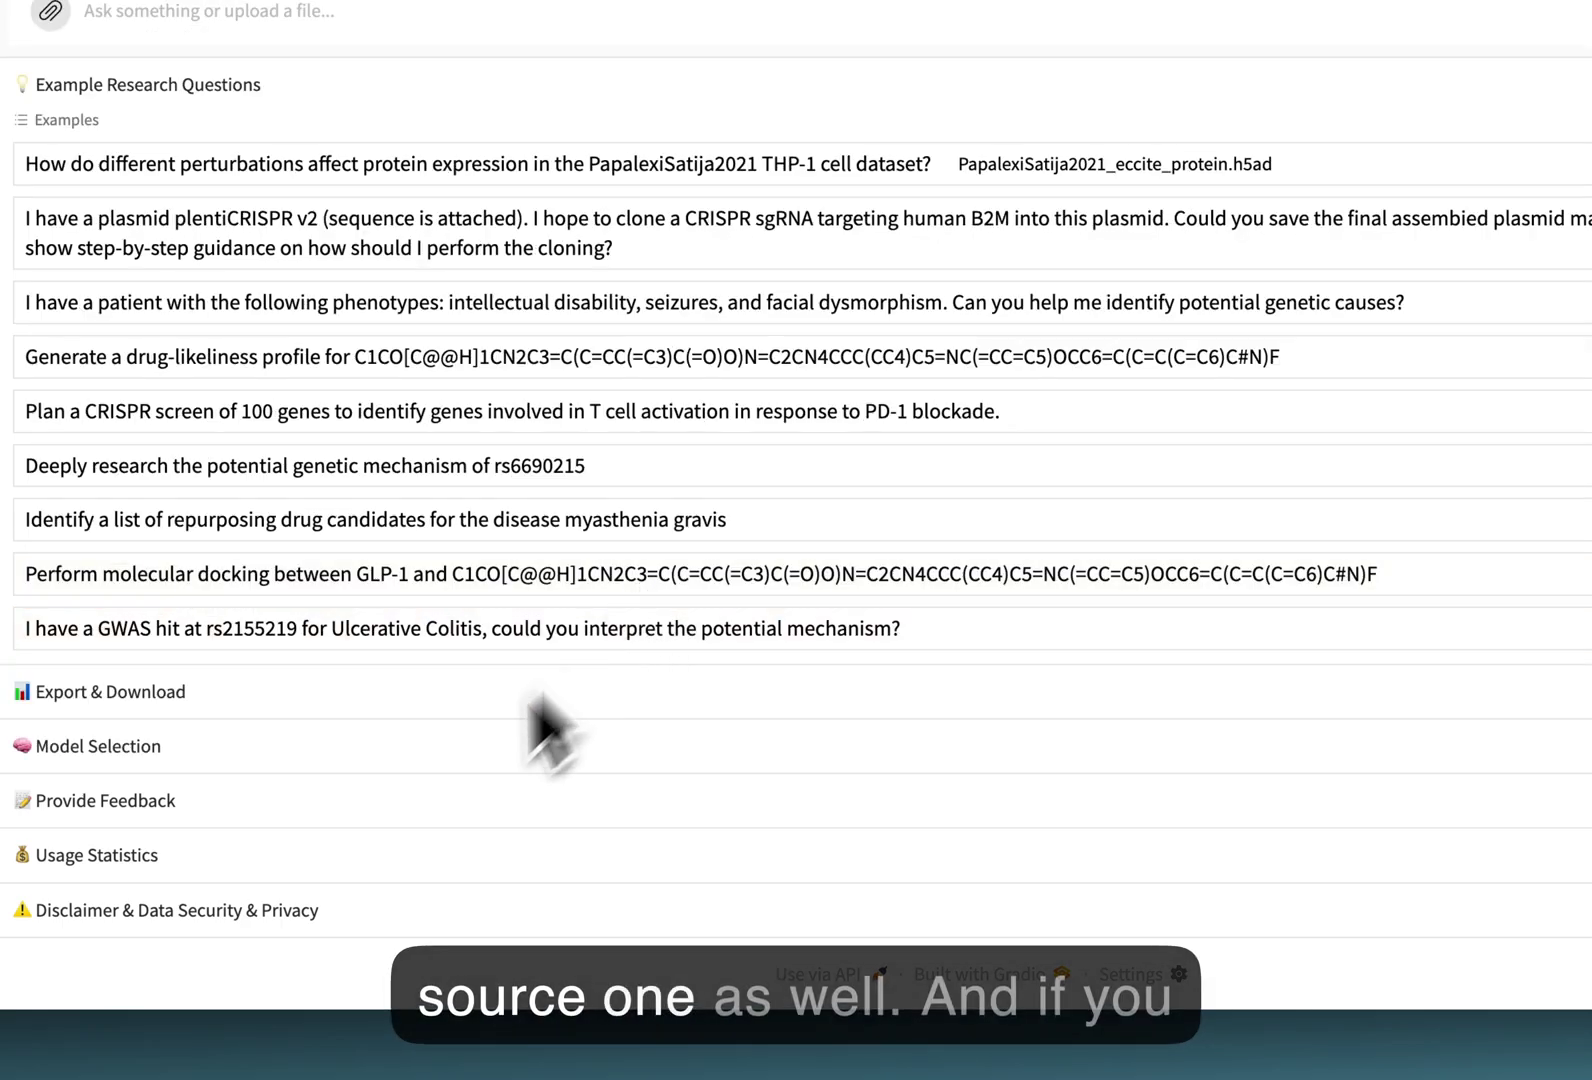
{"action": "left_click", "coordinate": [405, 801]}
{"action": "scroll", "coordinate": [410, 800], "scroll_direction": "down", "scroll_amount": 2}
{"action": "scroll", "coordinate": [425, 835], "scroll_direction": "up", "scroll_amount": 1}
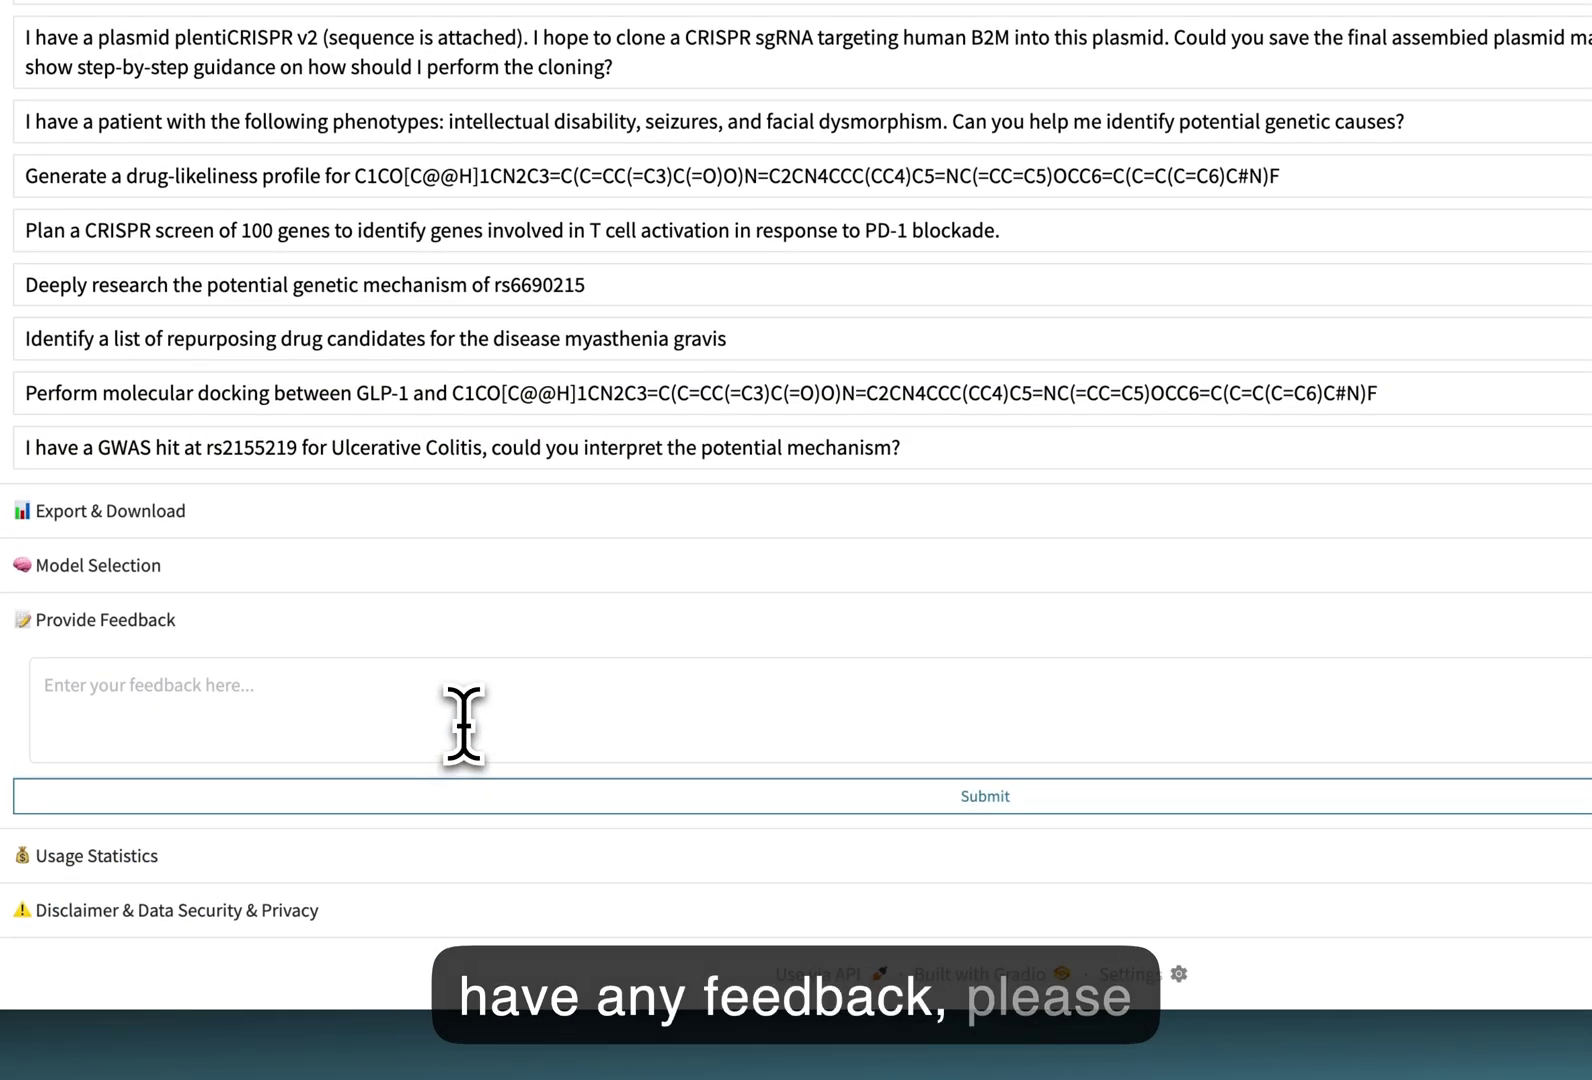
{"action": "left_click", "coordinate": [463, 722]}
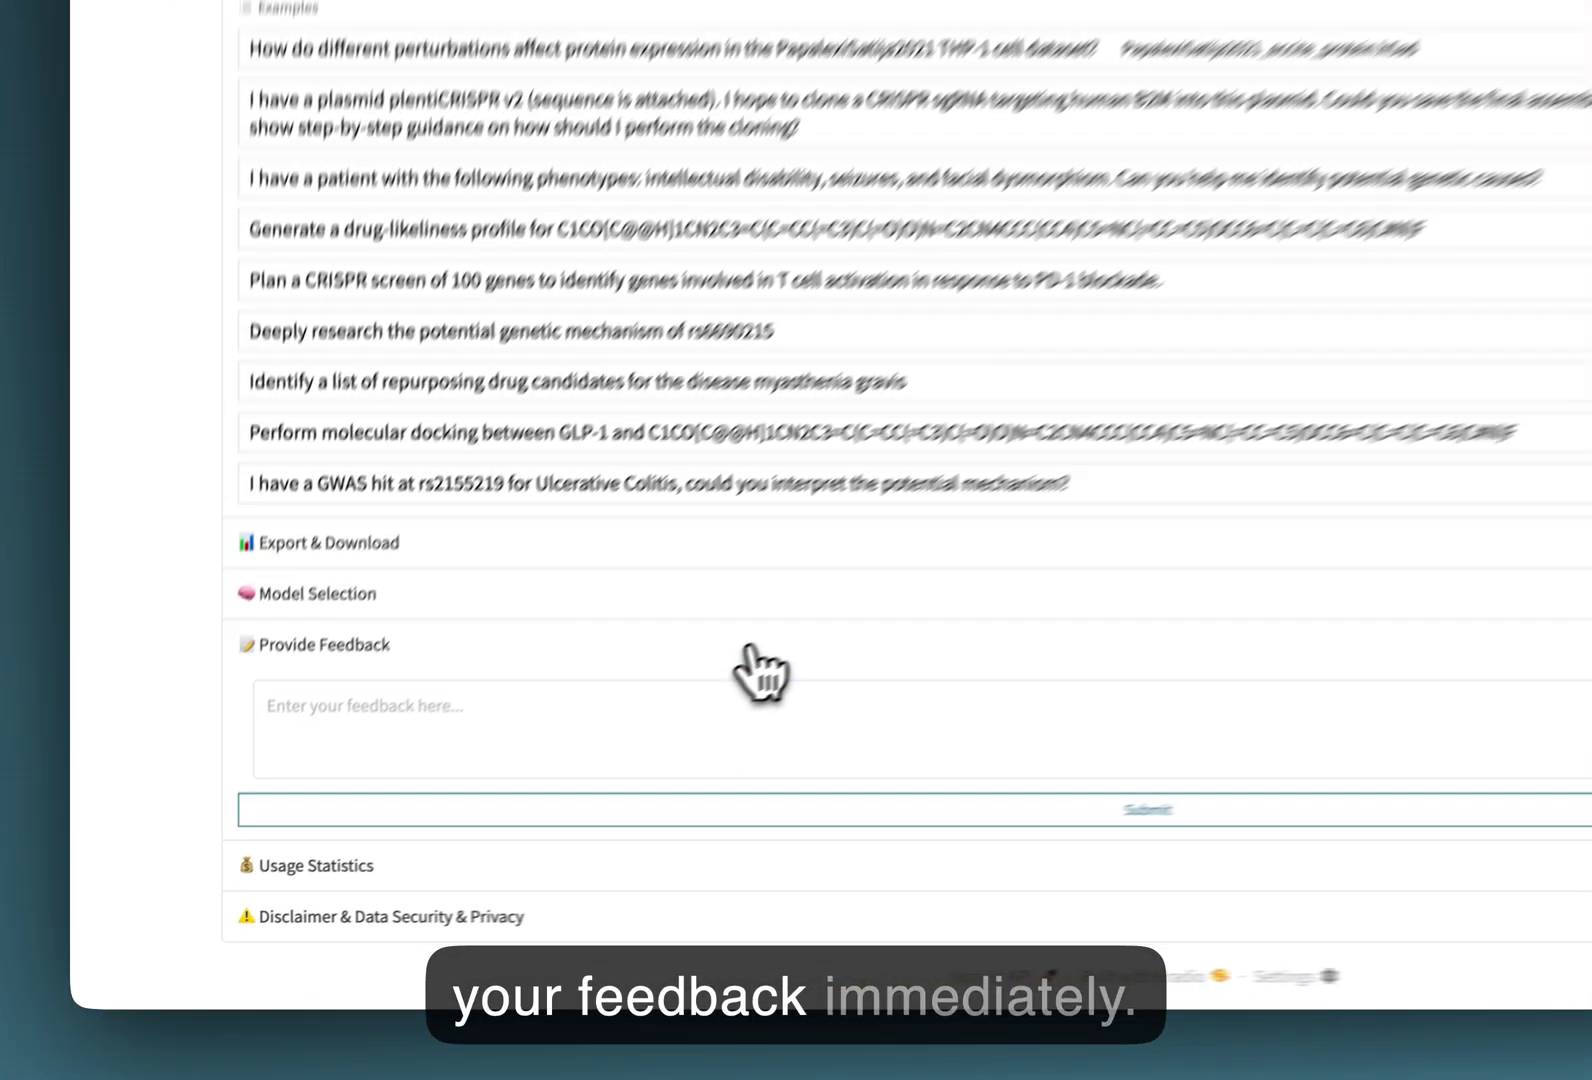
Show usage statistics: $0.0233 for this request, $1.3756 weekly and total.
{"action": "left_click", "coordinate": [752, 655]}
{"action": "left_click", "coordinate": [655, 690]}
{"action": "scroll", "coordinate": [658, 724], "scroll_direction": "down", "scroll_amount": 2}
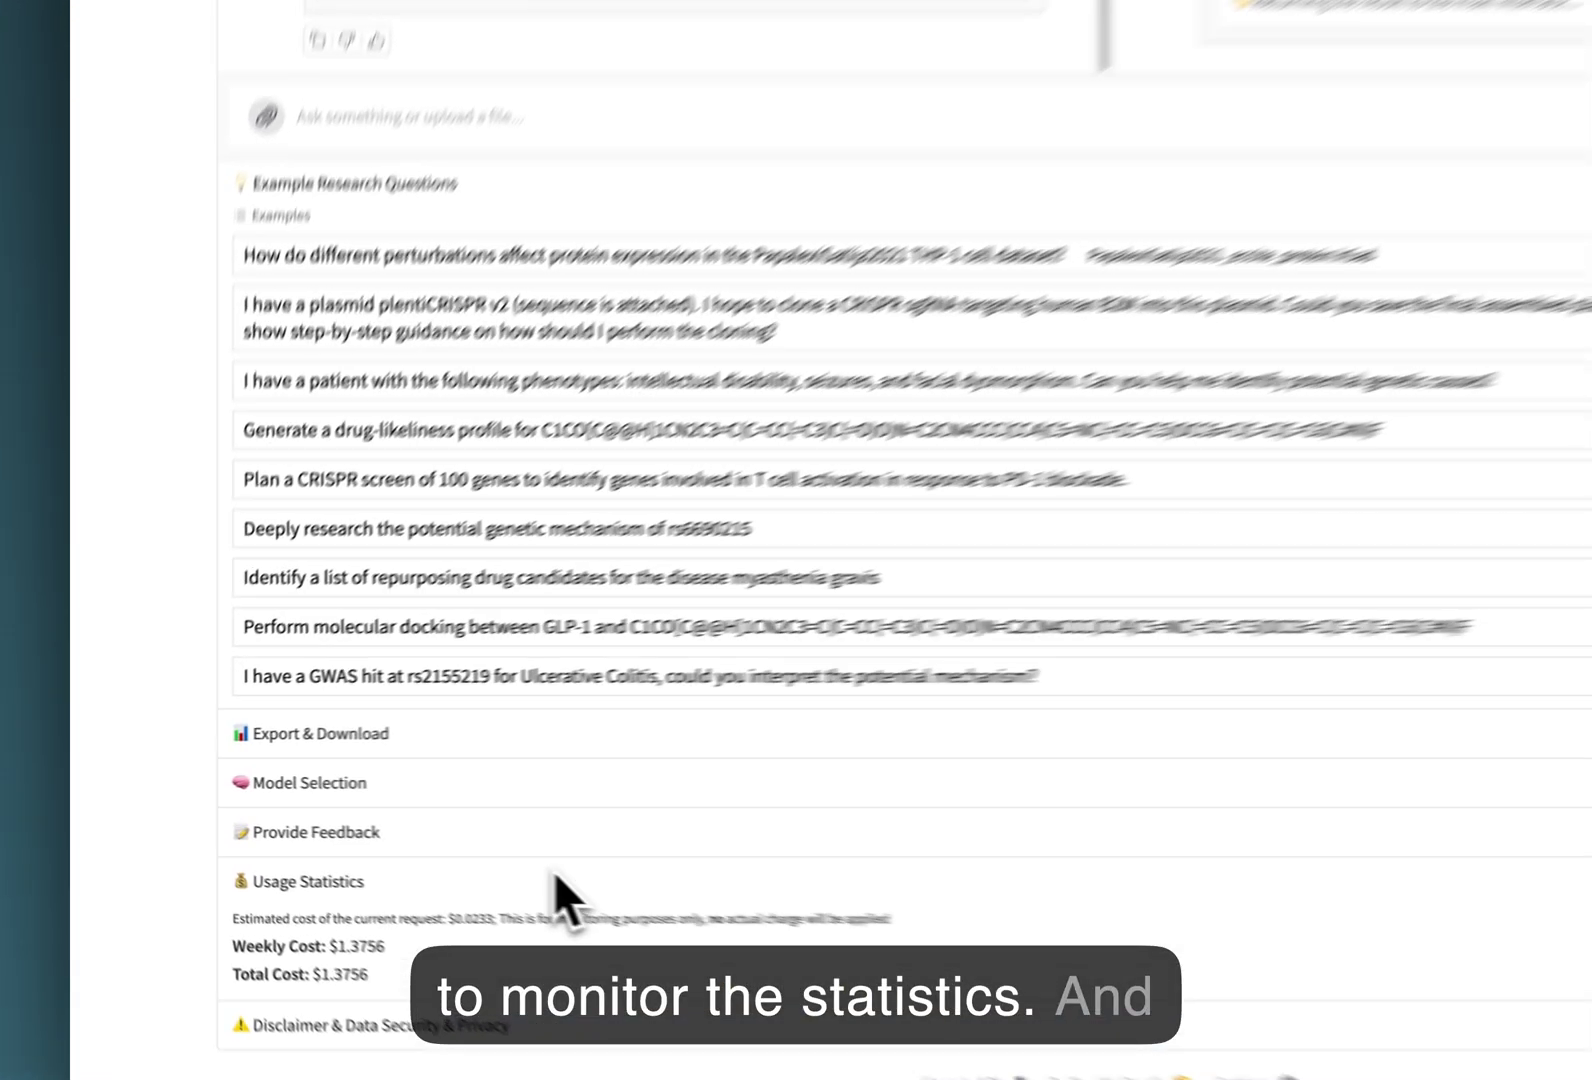
Re-show the usage costs and expand the Disclaimer & Data Security & Privacy section.
{"action": "left_click", "coordinate": [405, 848]}
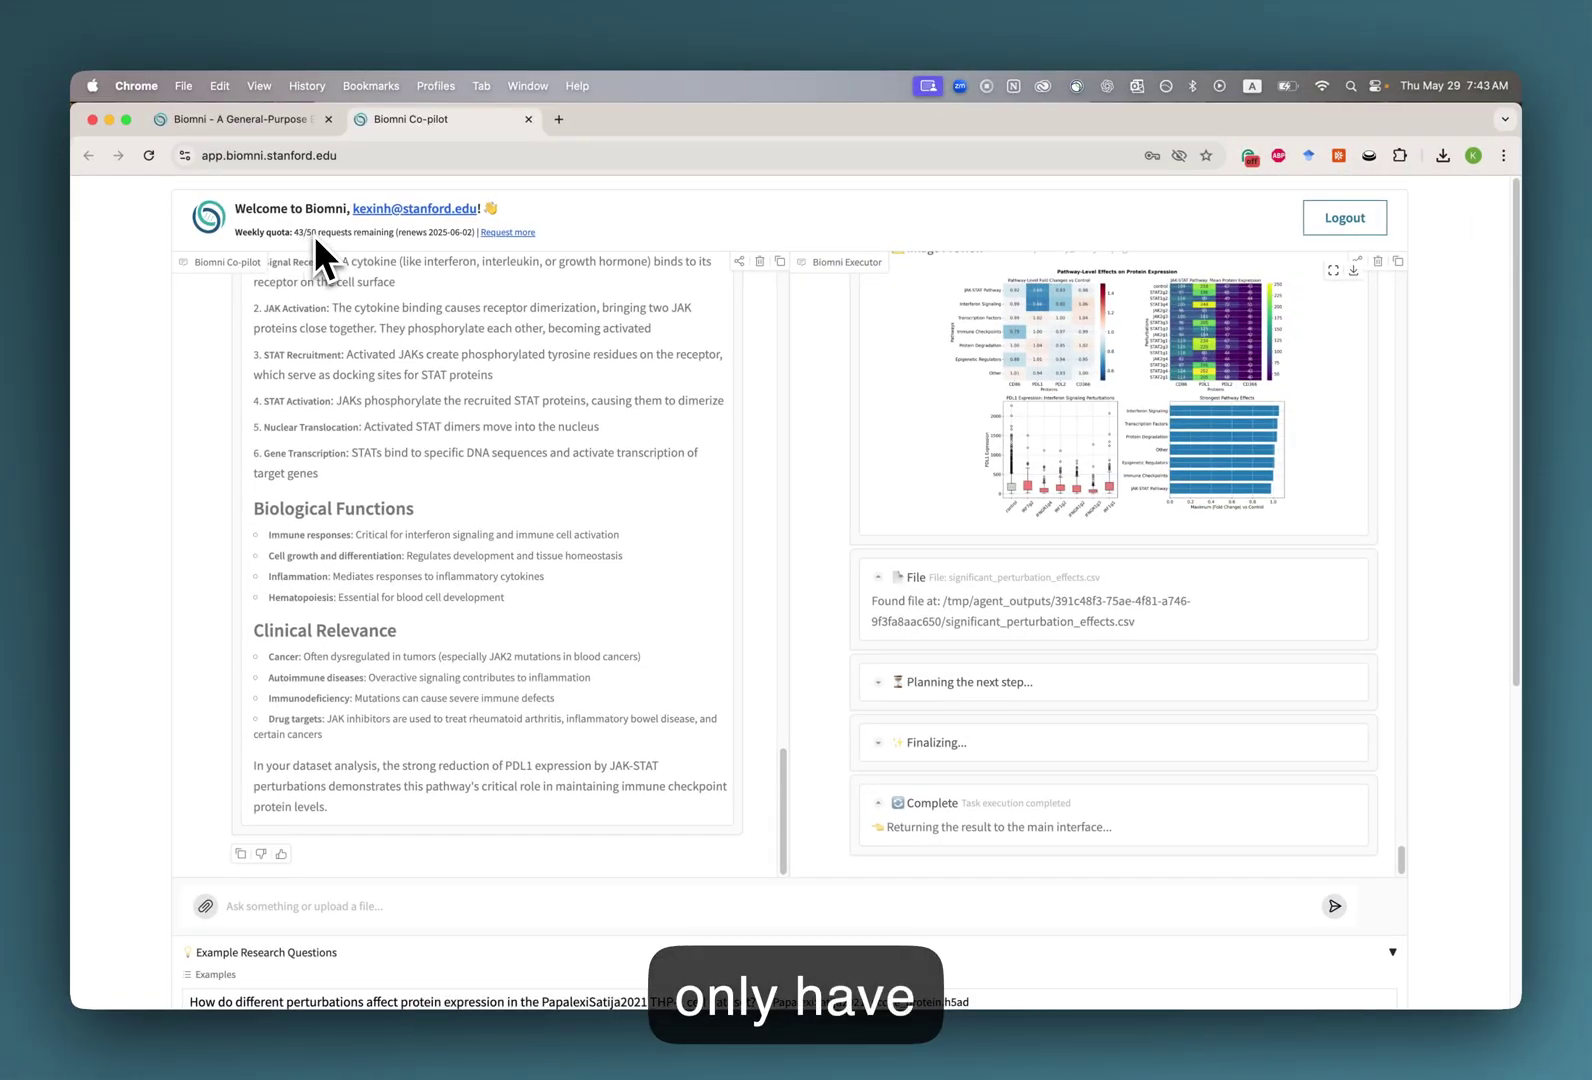
{"action": "scroll", "coordinate": [448, 543], "scroll_direction": "down", "scroll_amount": 5}
{"action": "left_click", "coordinate": [341, 907]}
{"action": "scroll", "coordinate": [337, 944], "scroll_direction": "down", "scroll_amount": 2}
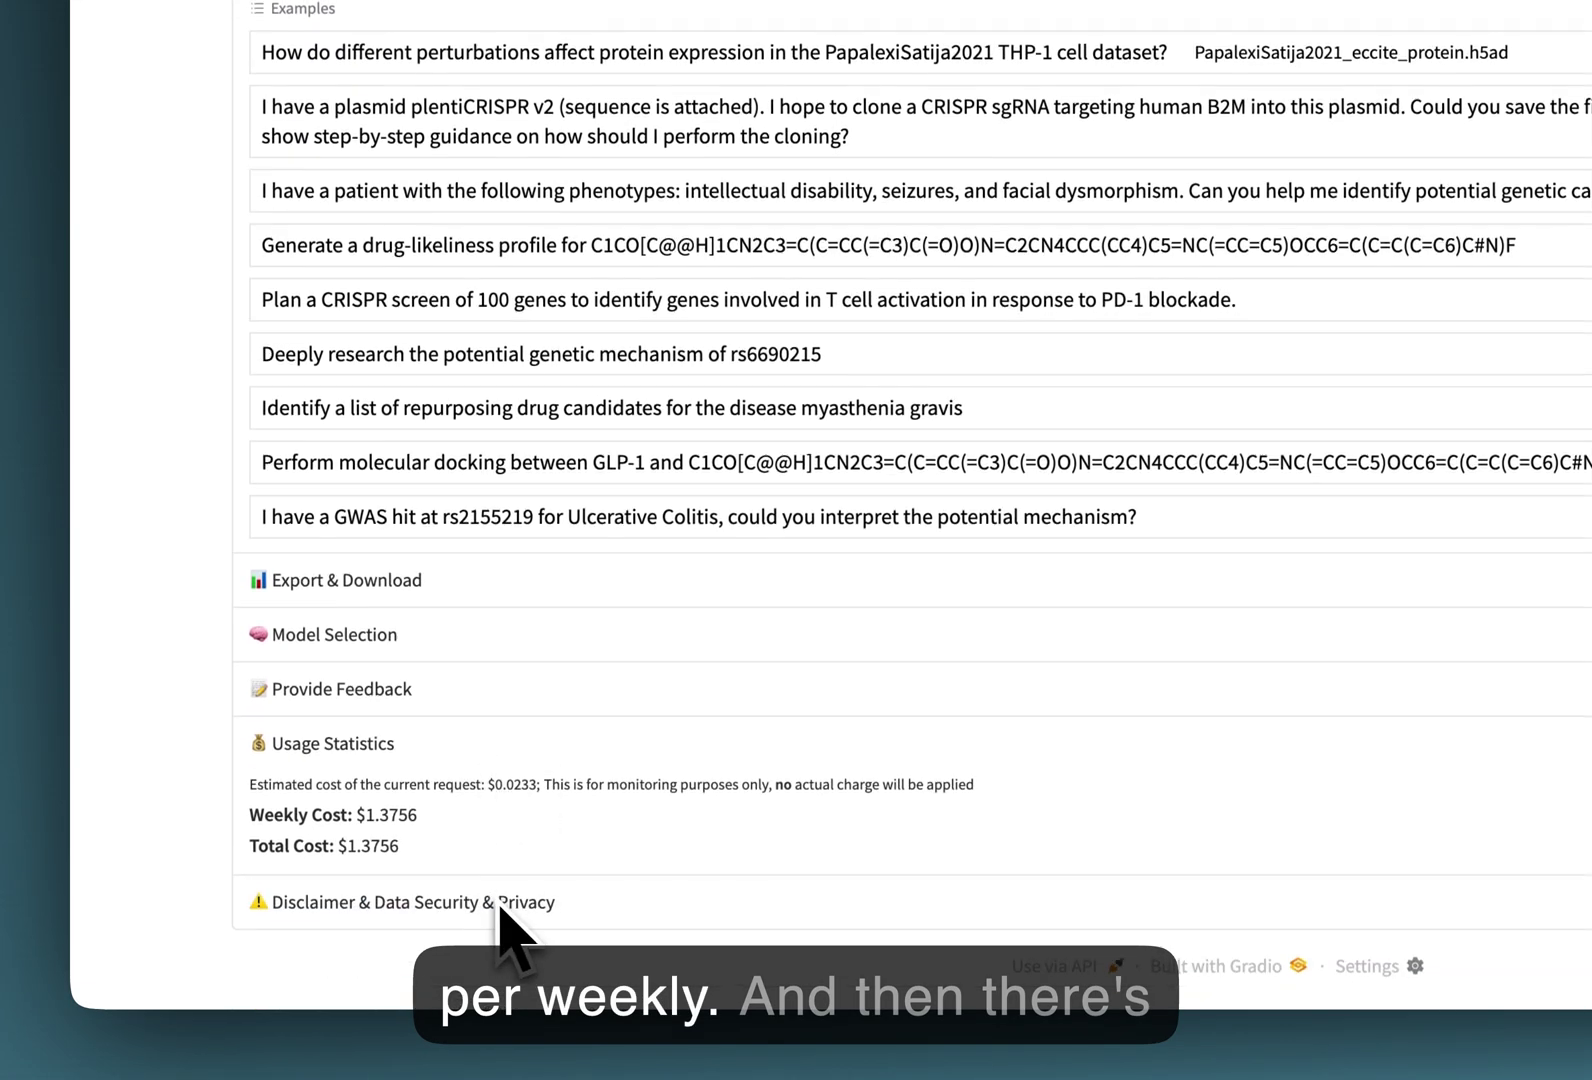
{"action": "left_click", "coordinate": [502, 905]}
{"action": "scroll", "coordinate": [505, 930], "scroll_direction": "down", "scroll_amount": 3}
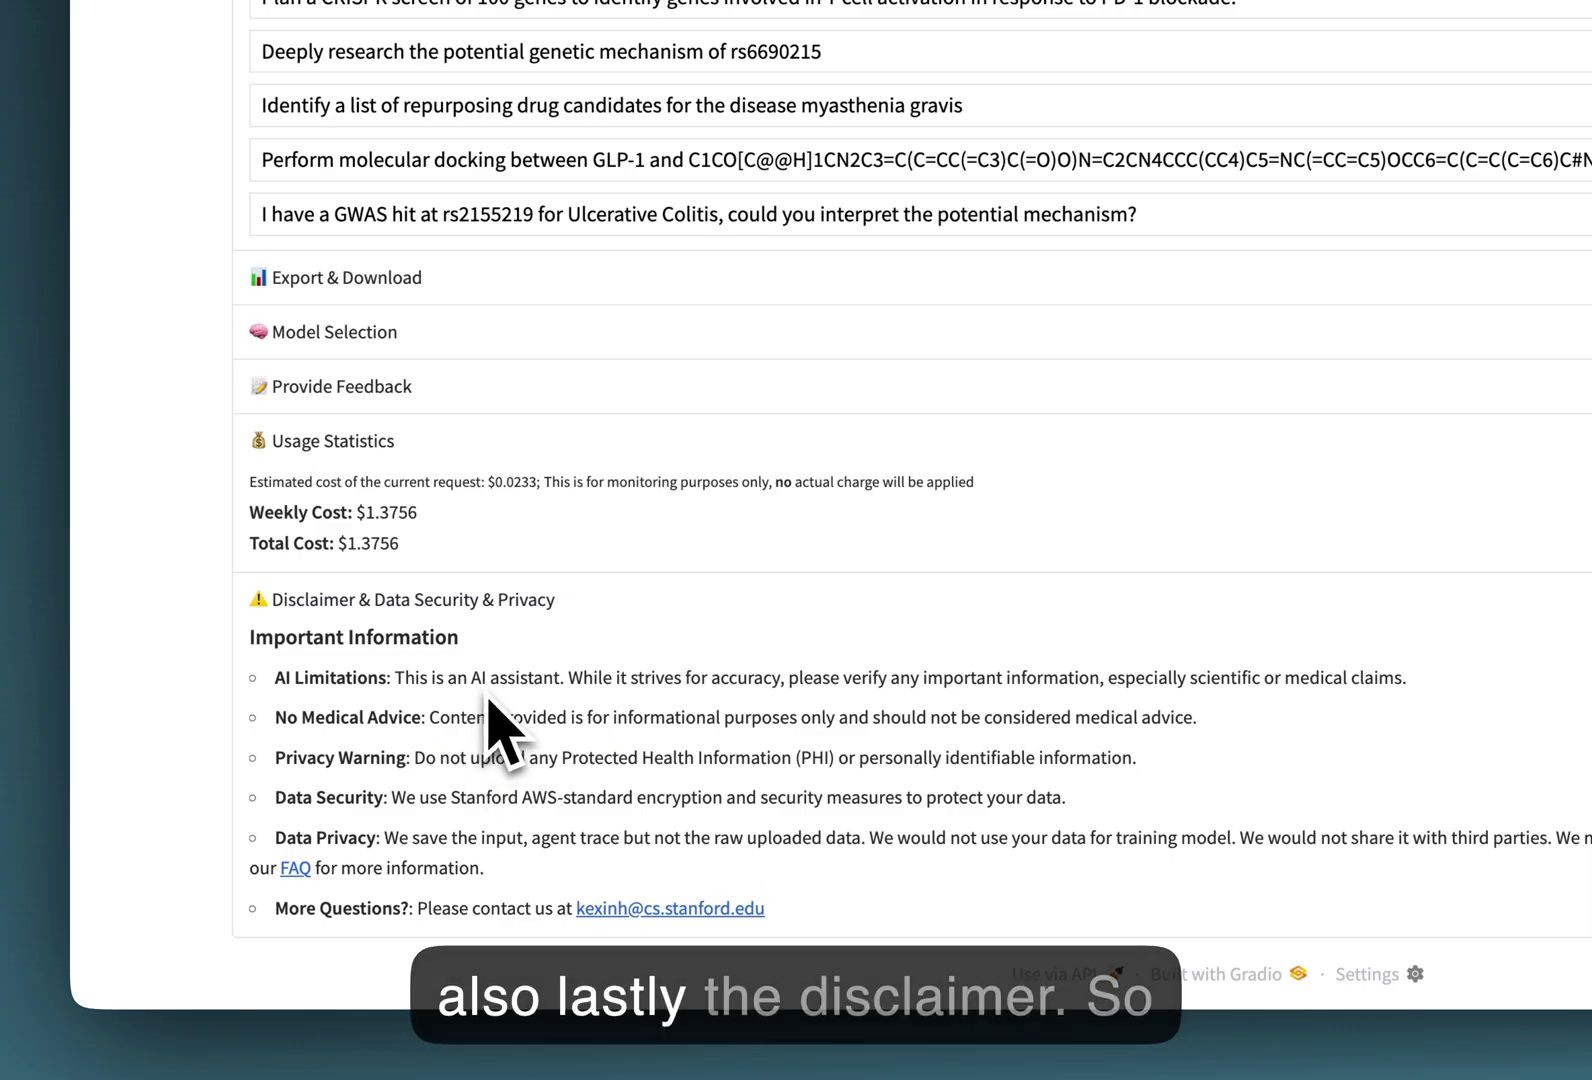